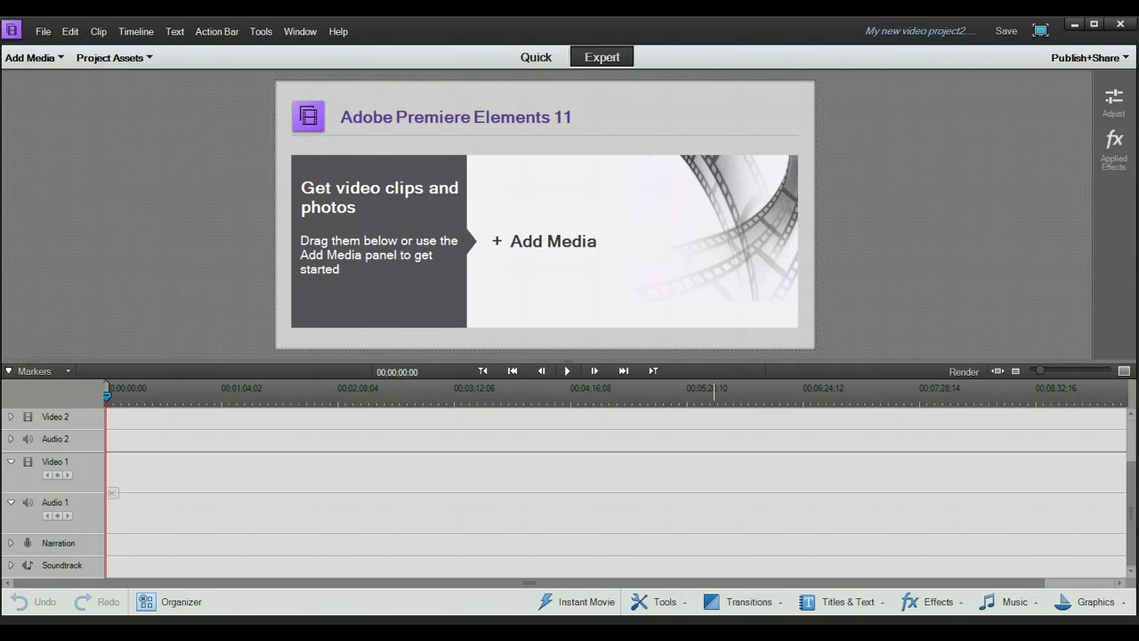
Step: Start importing files from the computer and browse to the Downloads folder
left_click(525, 238)
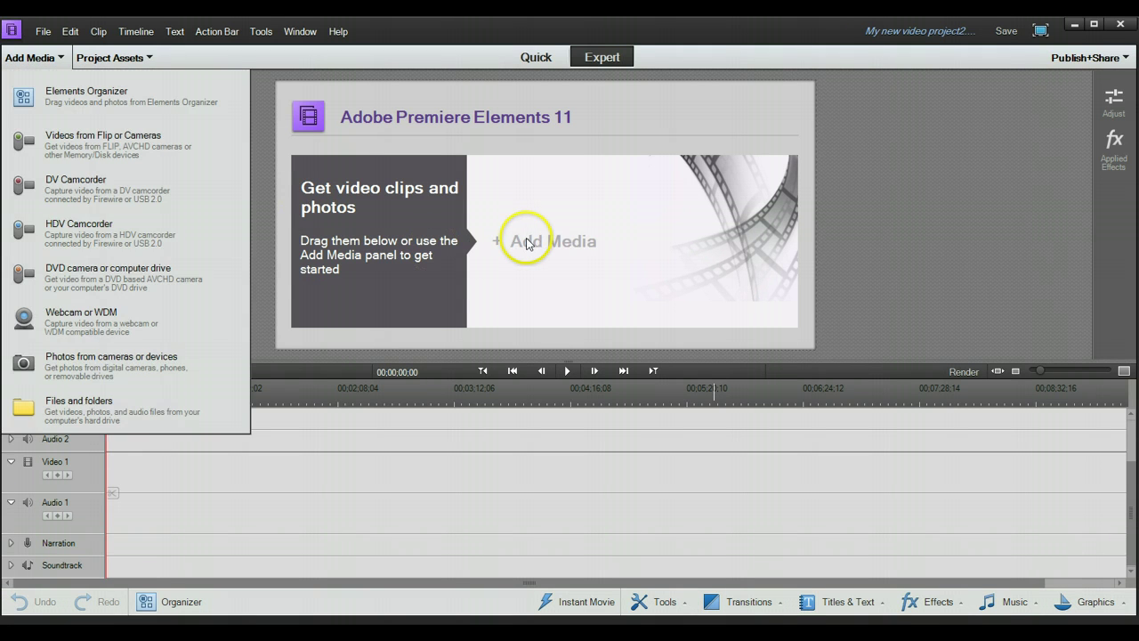
left_click(46, 406)
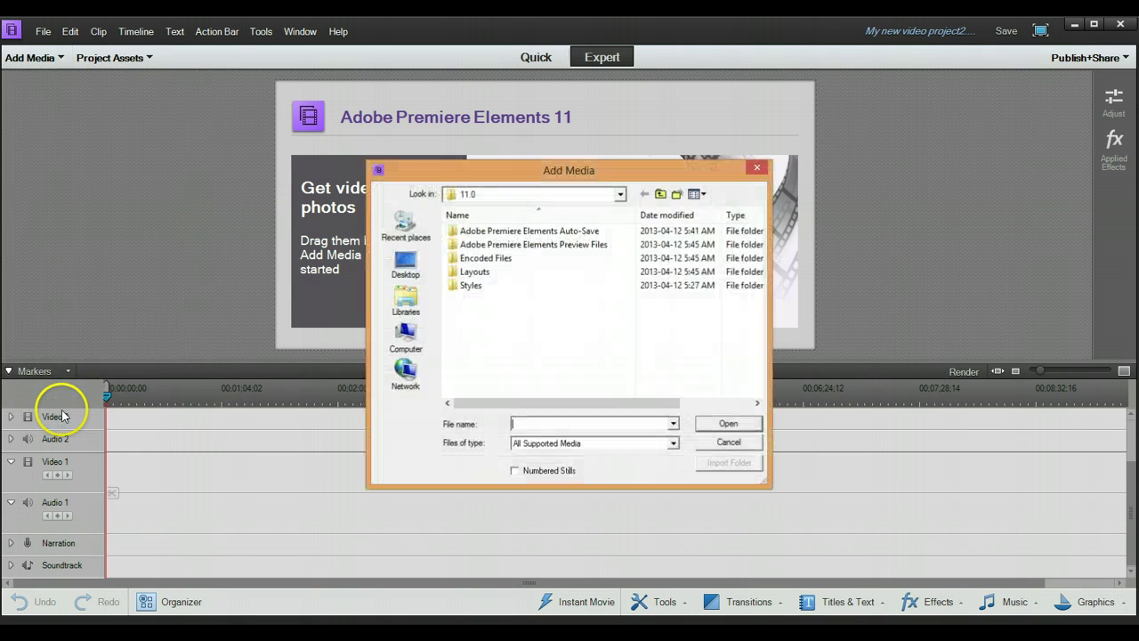
left_click(622, 195)
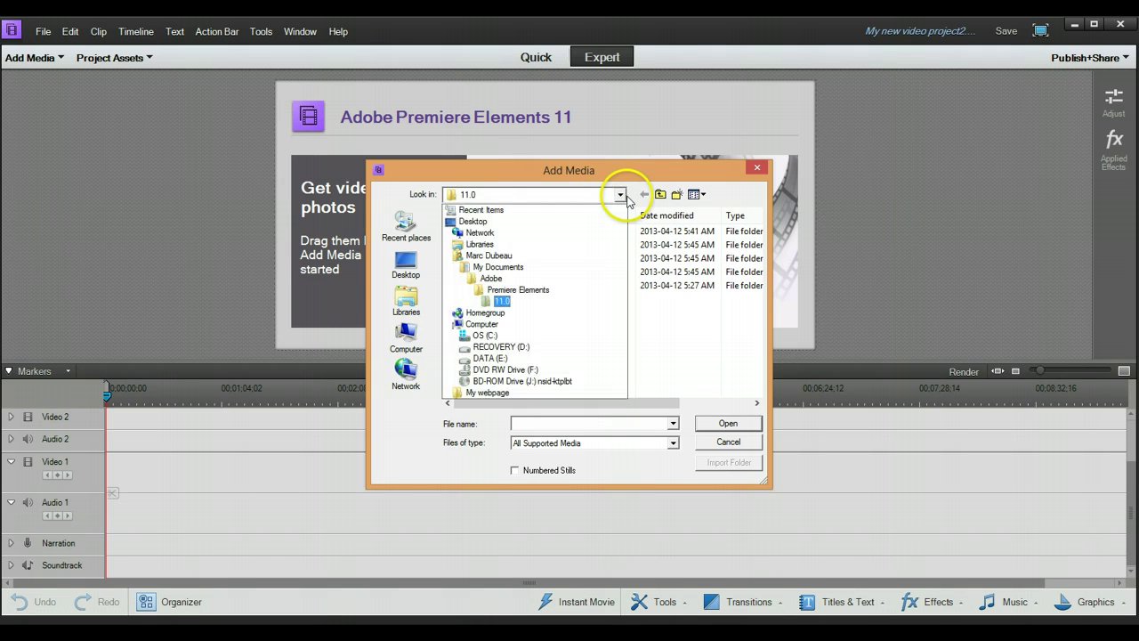
left_click(545, 251)
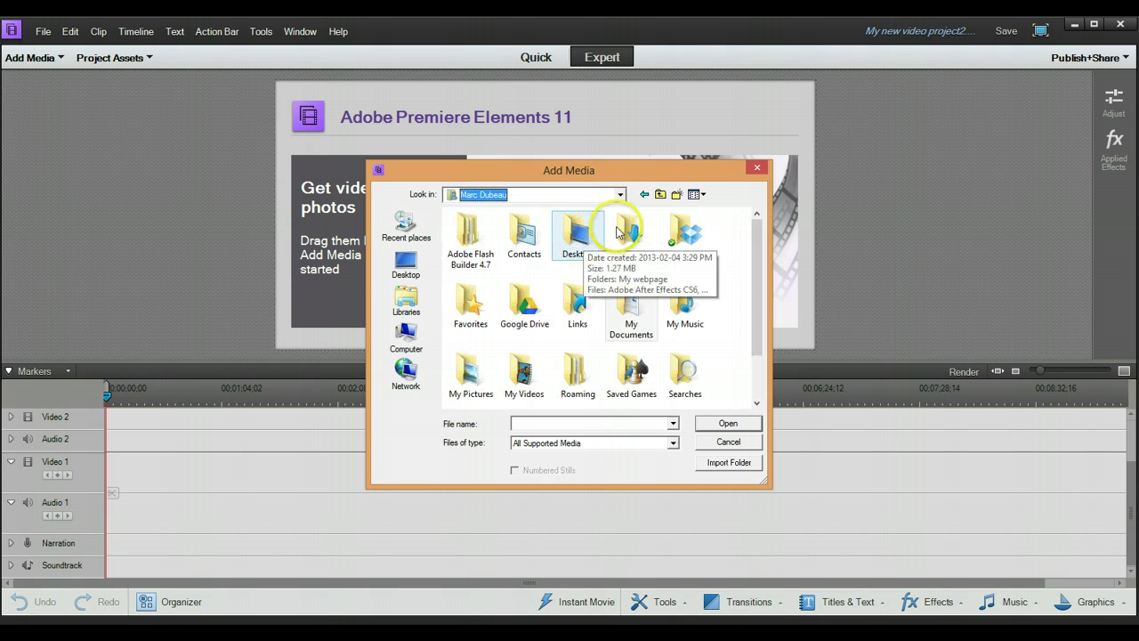
left_click(634, 235)
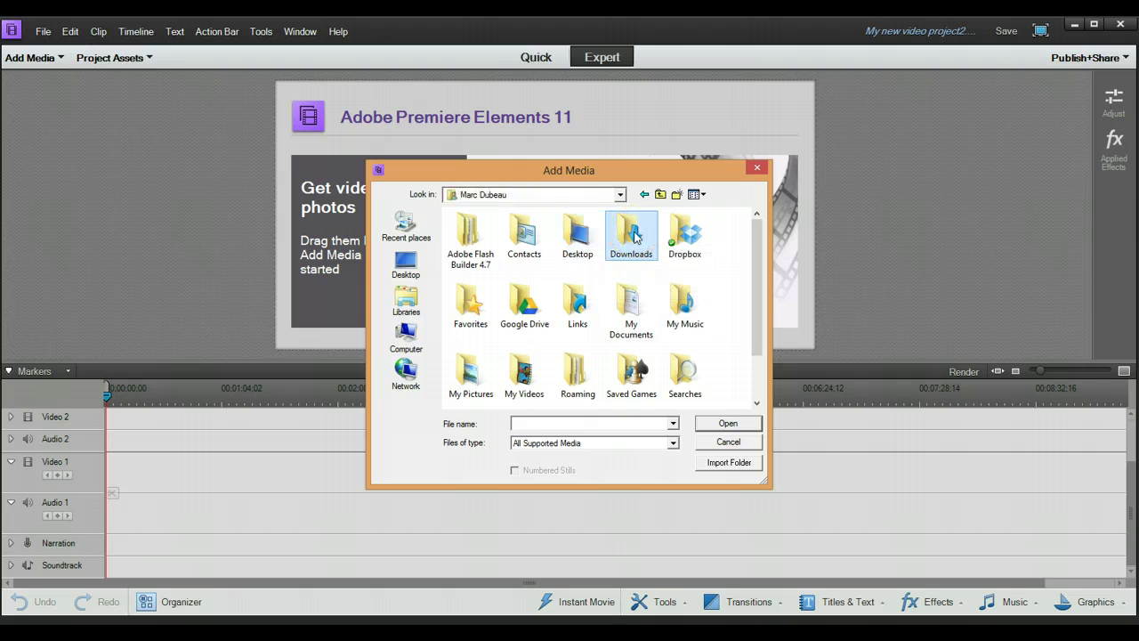
double_click(634, 235)
Step: Select the three Exemplar Photos Essay JPEGs and import them into the project
left_click(712, 355)
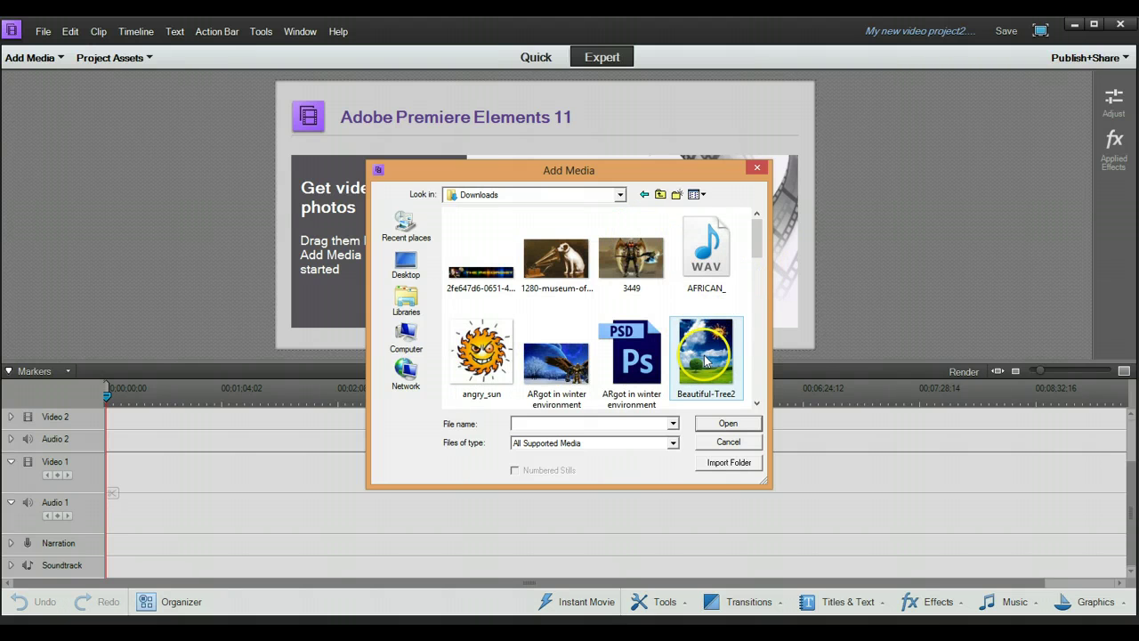
left_click_drag(757, 246, 755, 305)
left_click(706, 228)
left_click(712, 296)
left_click(481, 378, "ctrl")
left_click(554, 383, "ctrl")
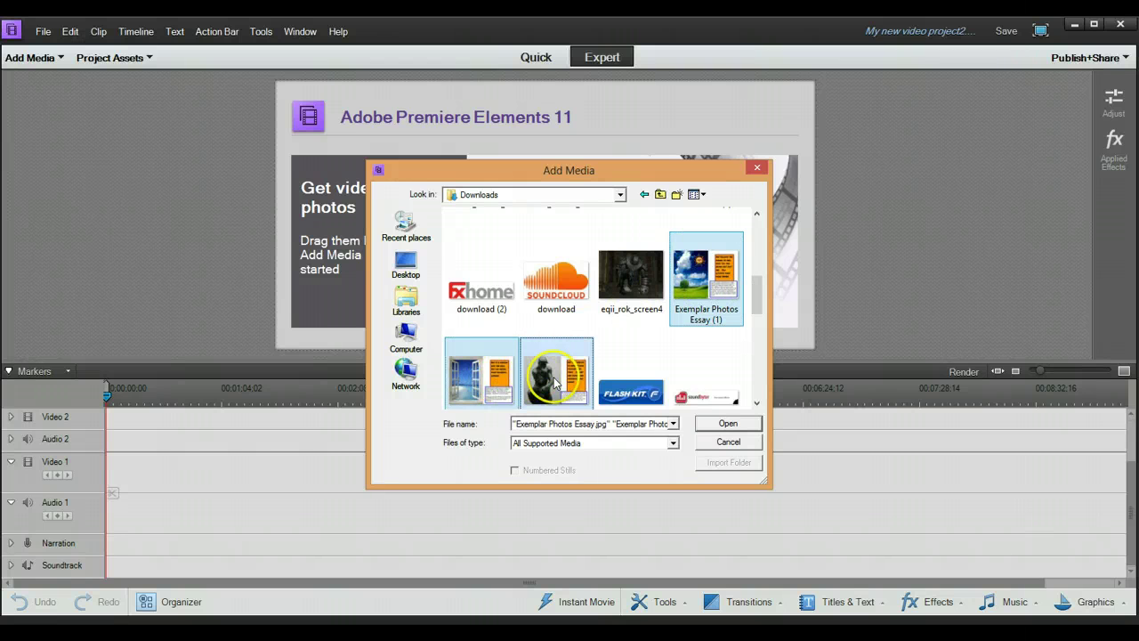
left_click(726, 426)
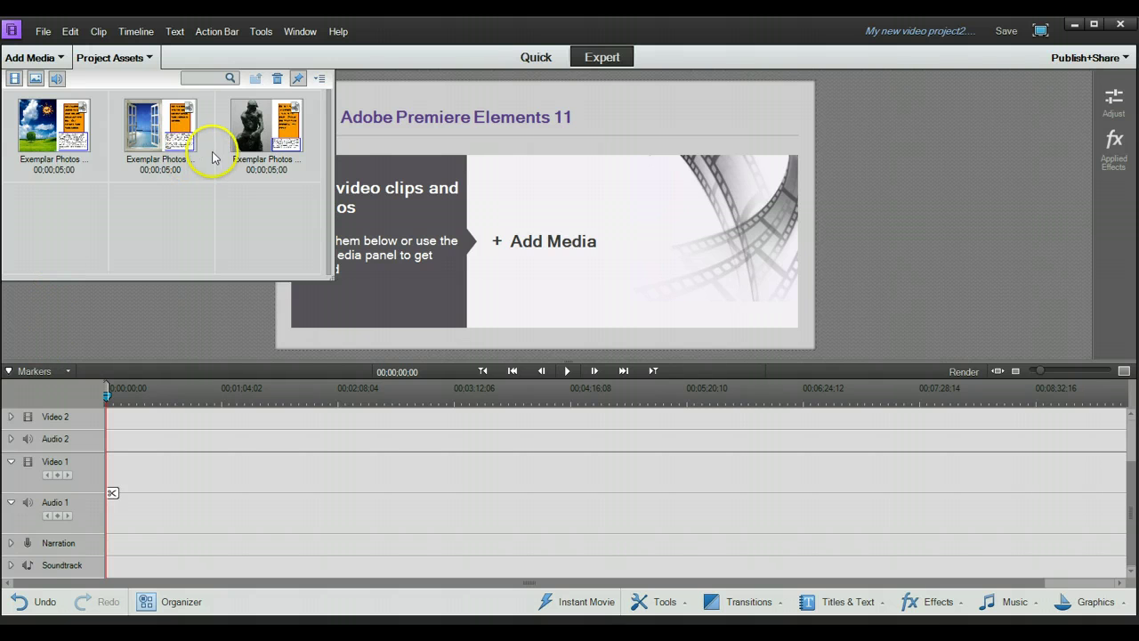
Step: Place the statue slide on Video 1 and move it earlier on the track
left_click(252, 145)
left_click_drag(252, 145, 143, 469)
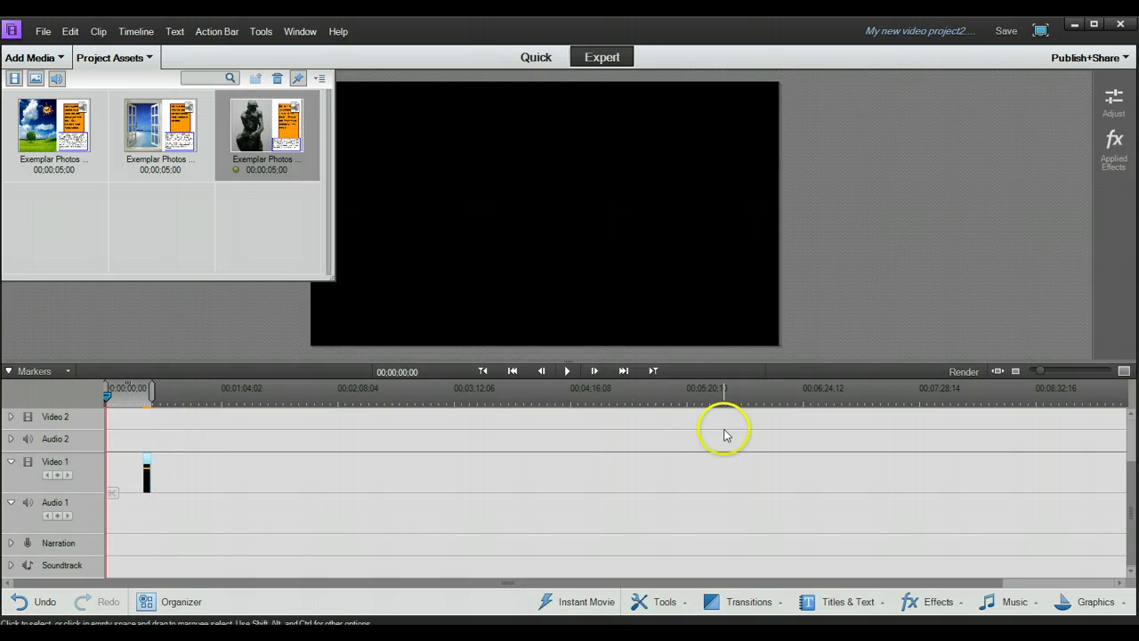
left_click_drag(1040, 376, 1068, 377)
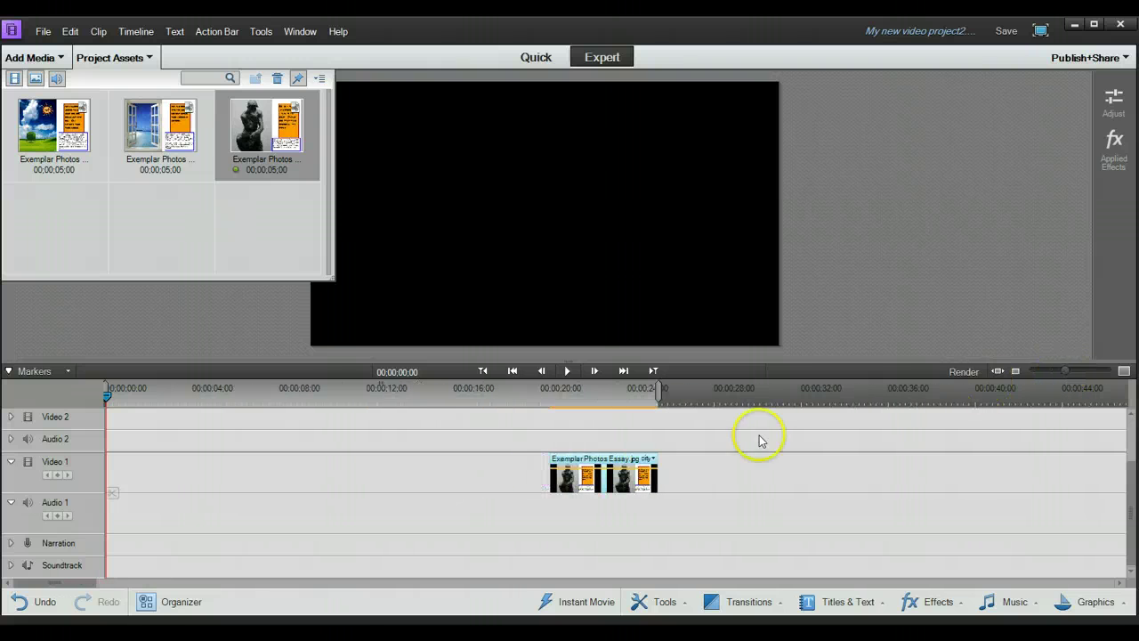
left_click(603, 471)
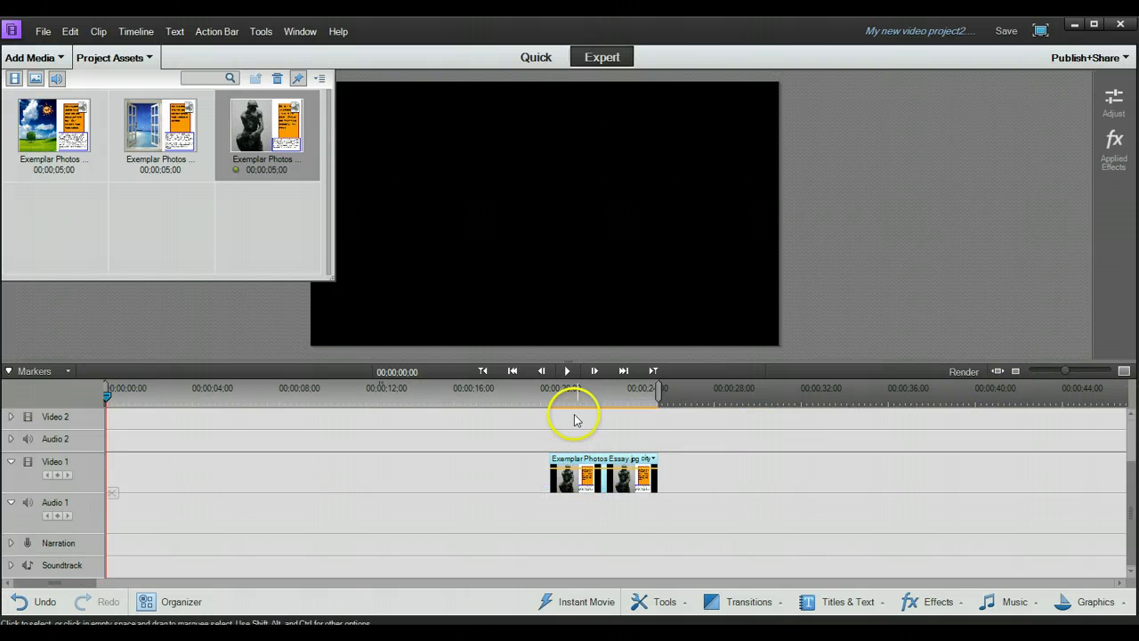
left_click_drag(594, 477, 224, 466)
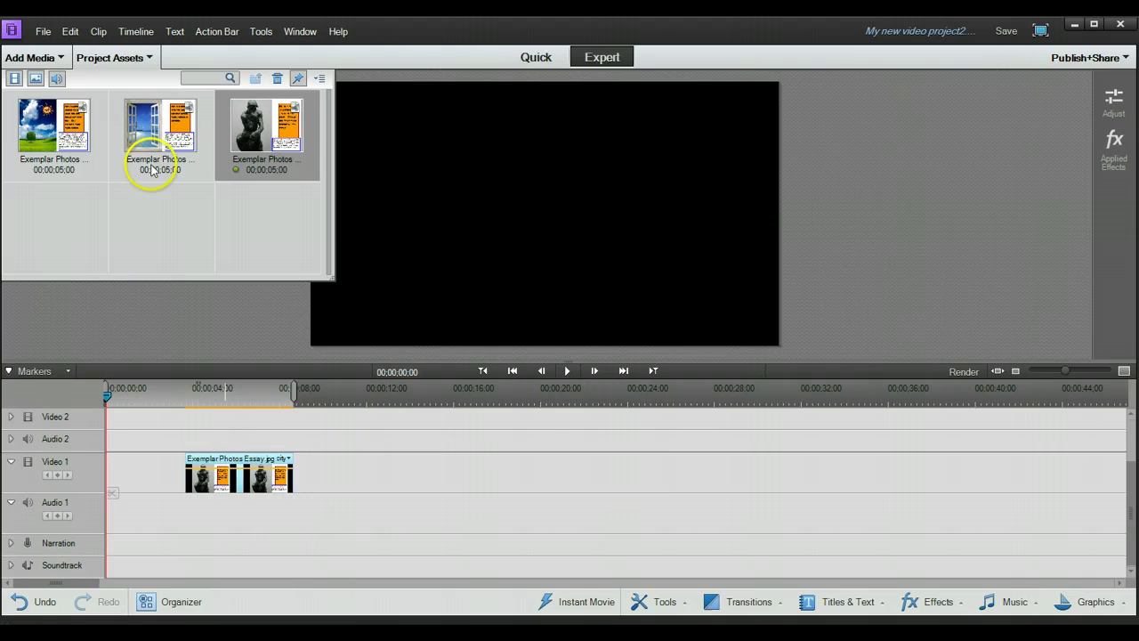
Step: Add the landscape and window slides after it on Video 1, shifting Exemplar Photos Essay (1) slightly later
left_click_drag(58, 116, 299, 465)
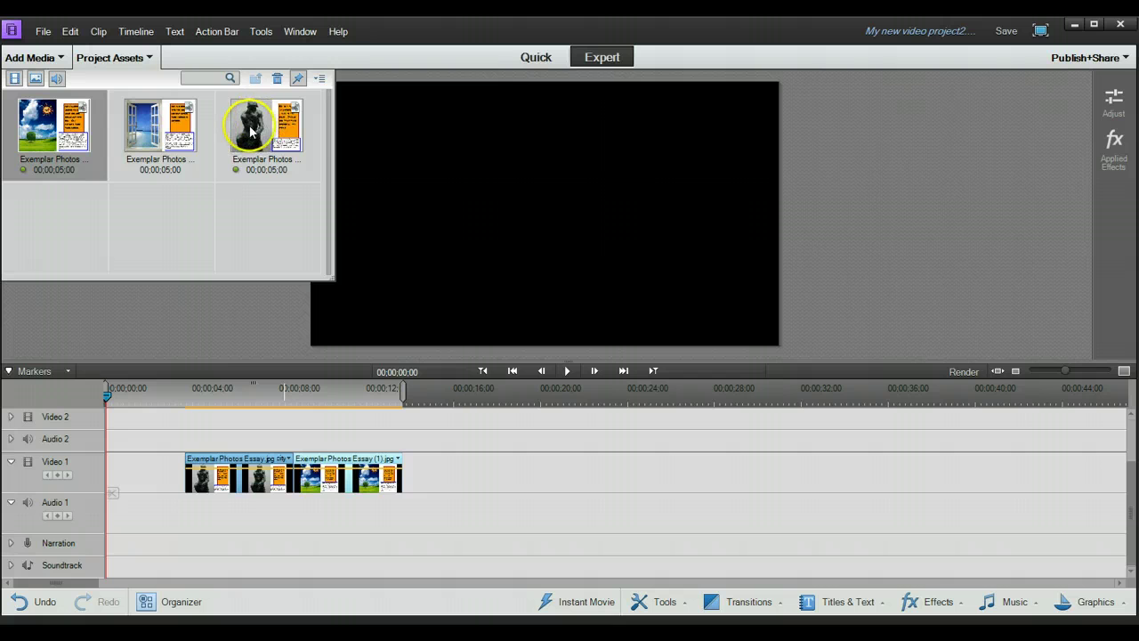
left_click_drag(187, 132, 481, 461)
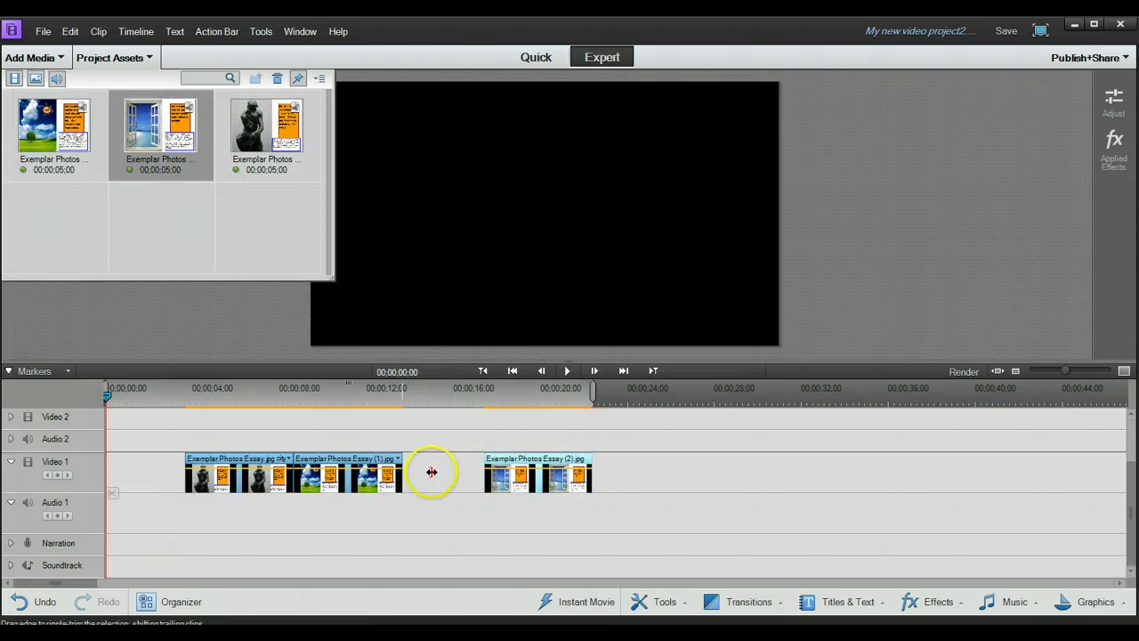
mouse_move(371, 482)
left_mouse_down()
mouse_move(348, 466)
mouse_move(358, 467)
left_mouse_up()
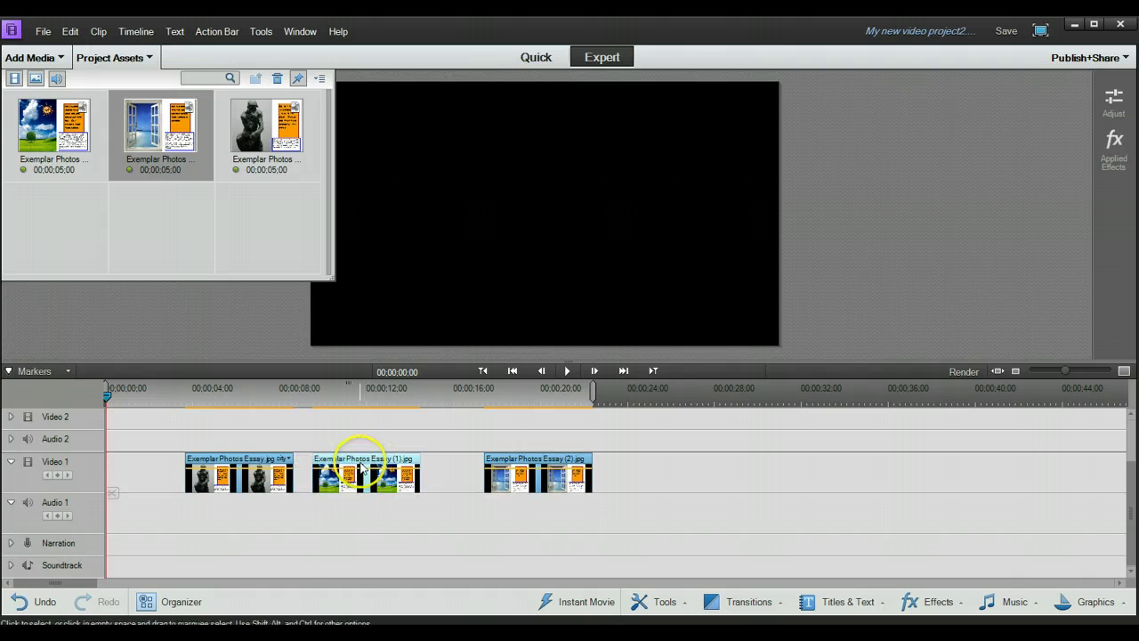
Step: Create a Default Text title clip in the empty start of Video 1
left_click(150, 462)
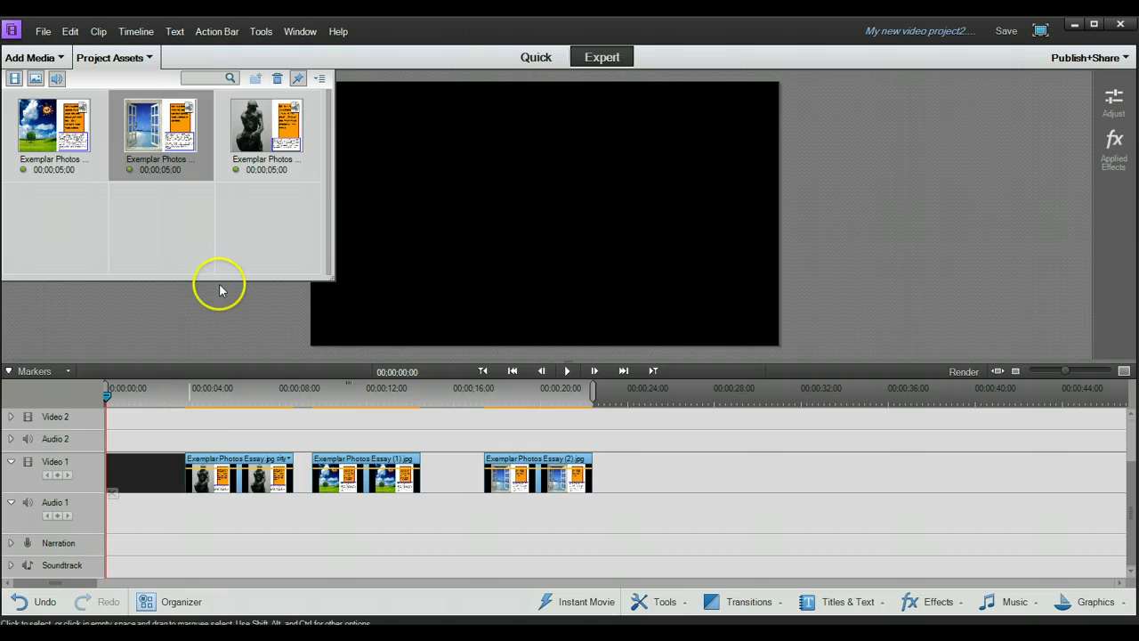
left_click(261, 30)
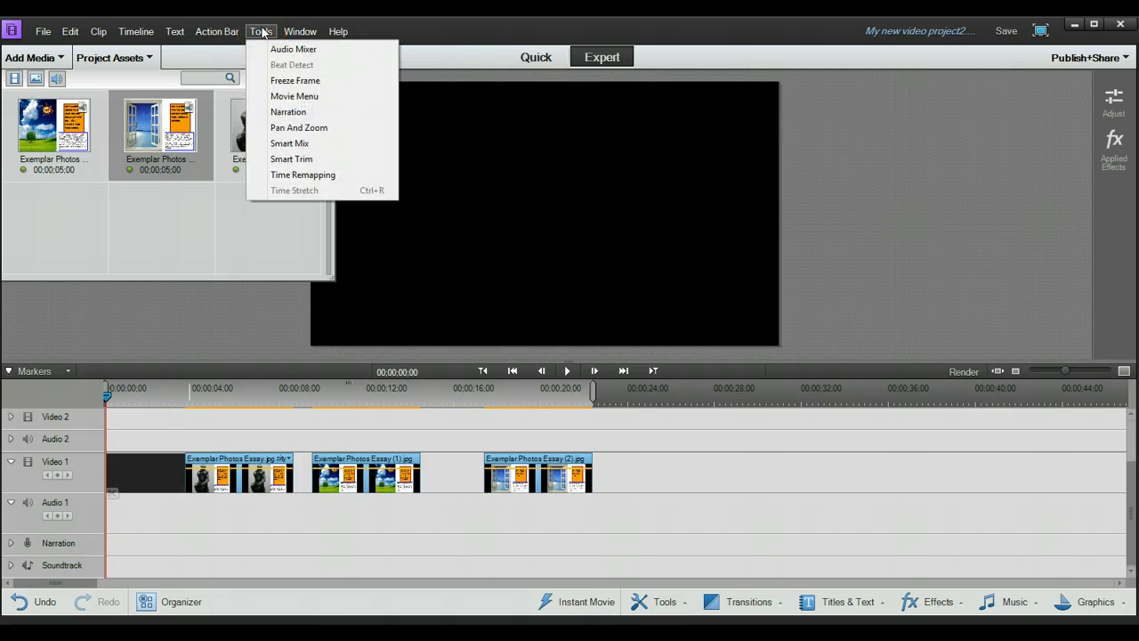
left_click(176, 31)
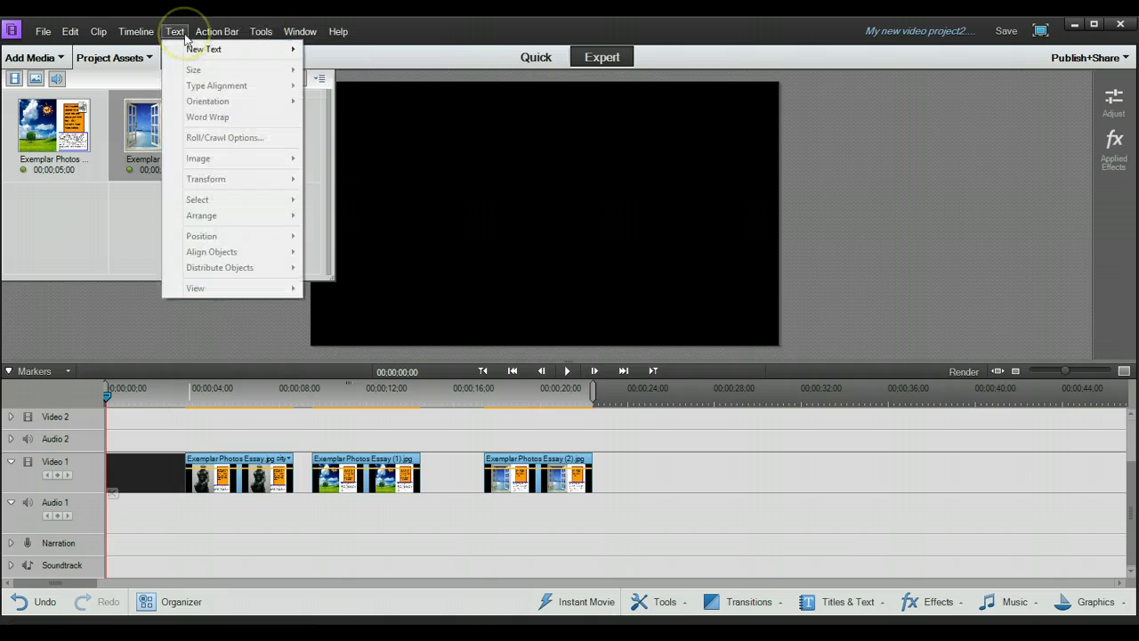
mouse_move(186, 43)
key("Right")
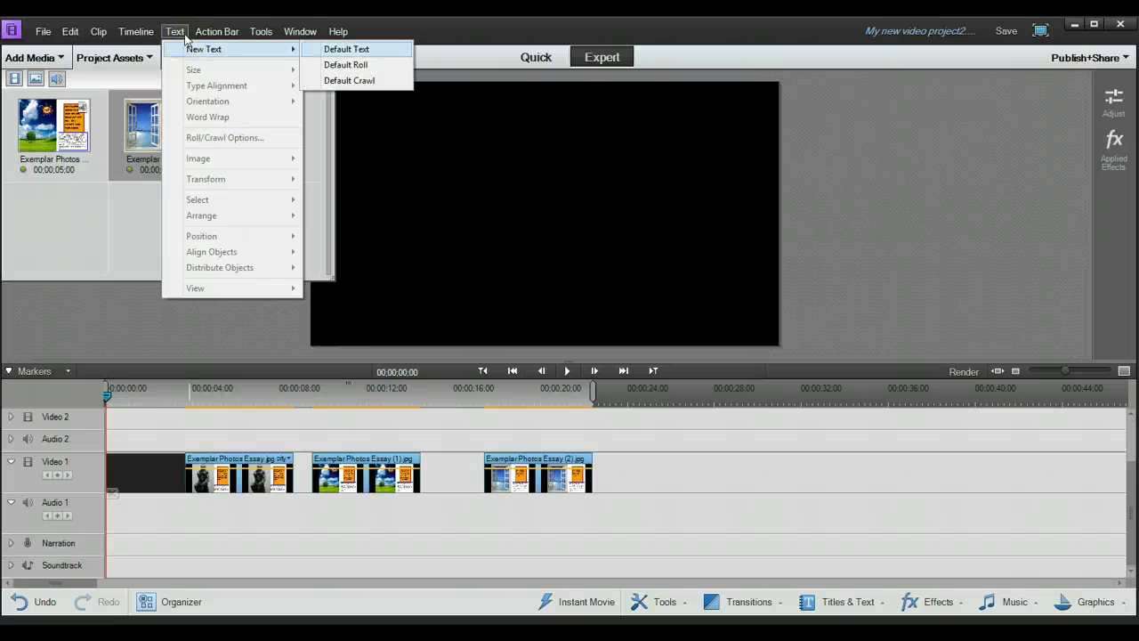
left_click(328, 49)
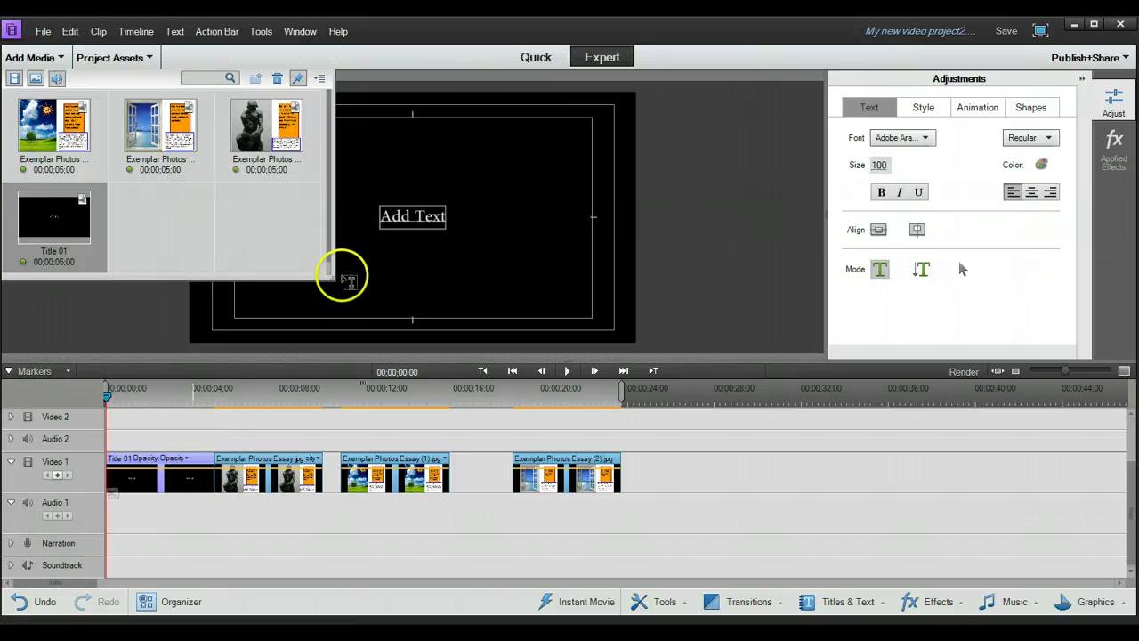
Step: Hide the Project Assets panel
left_click(319, 79)
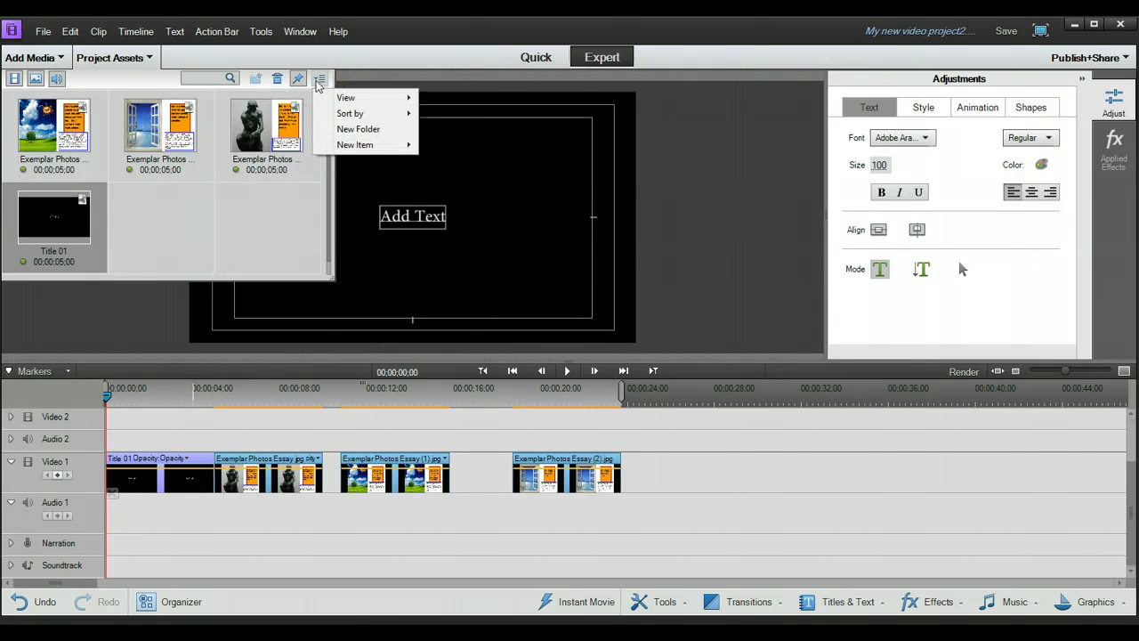
left_click(150, 58)
left_click(150, 58)
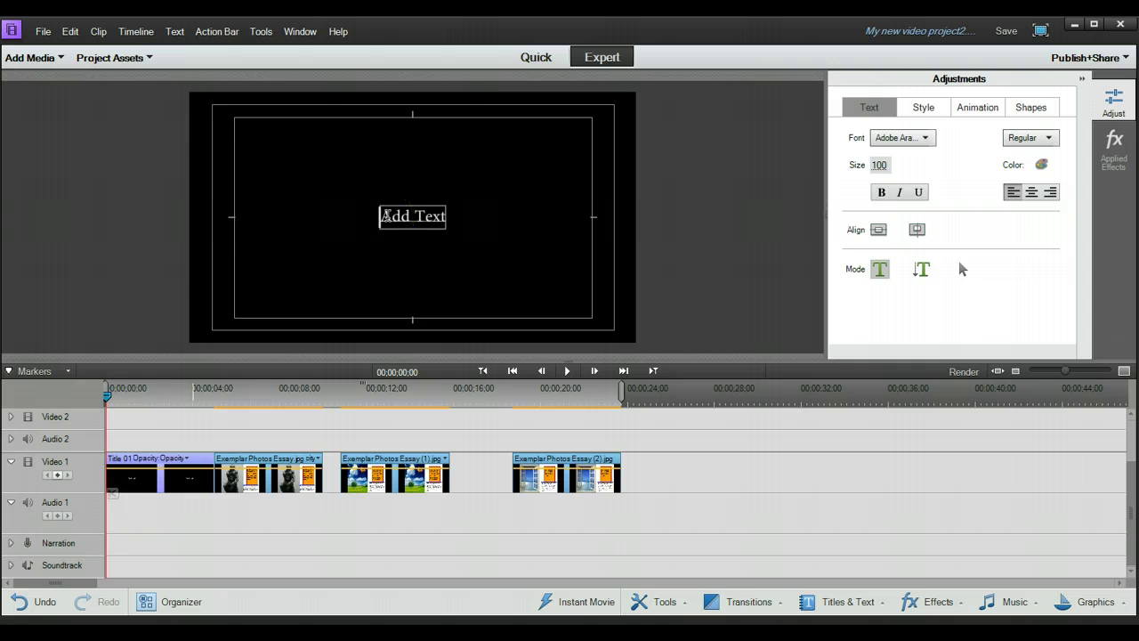
Step: Preview the opening, then open Title 01 and retype 'Add Text' as 'Art Is LIFE'
key("space")
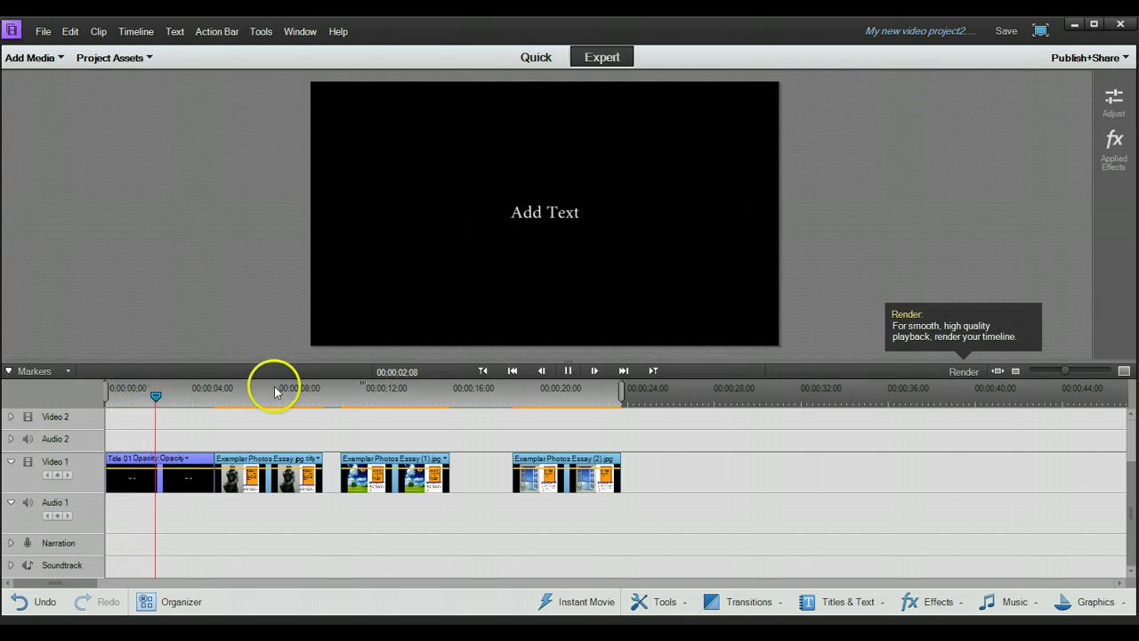
left_click(568, 370)
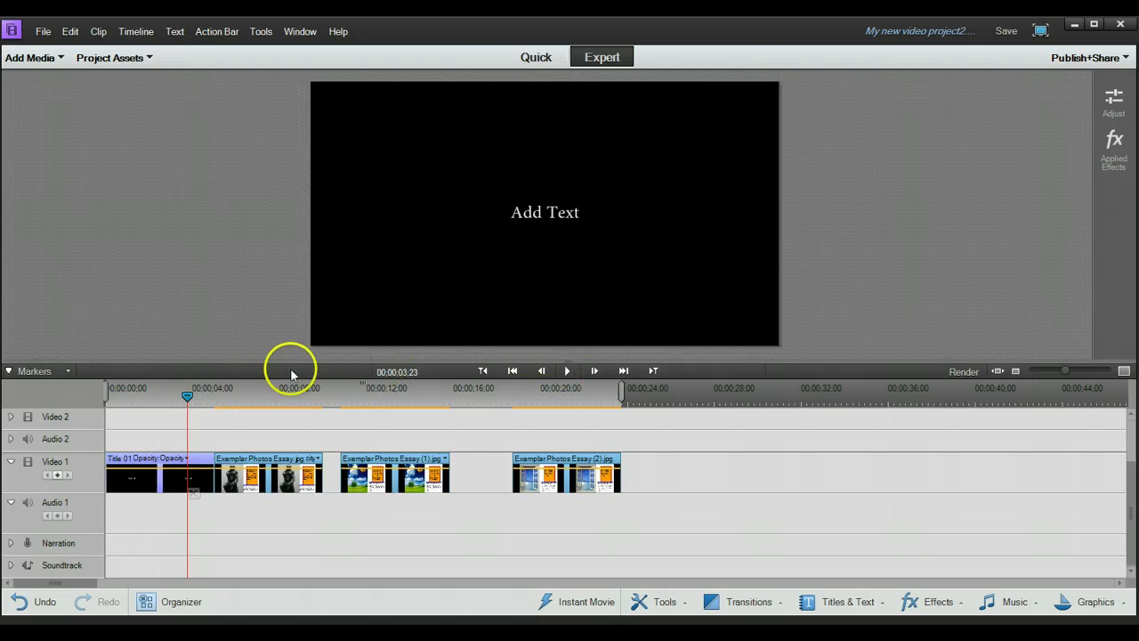
double_click(146, 474)
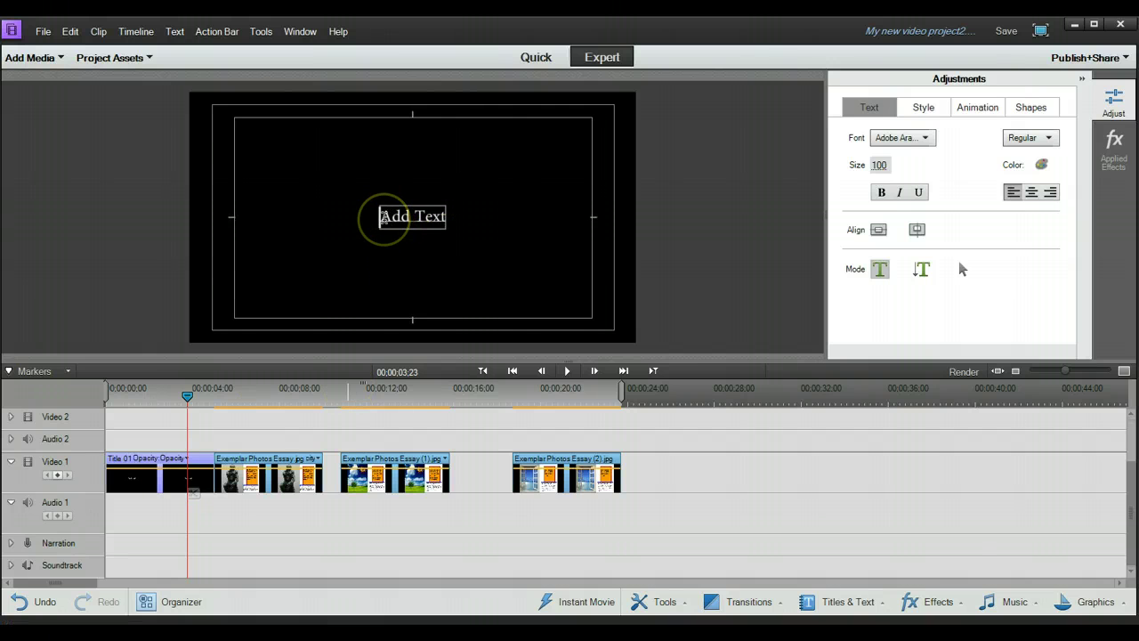
left_click_drag(383, 216, 446, 218)
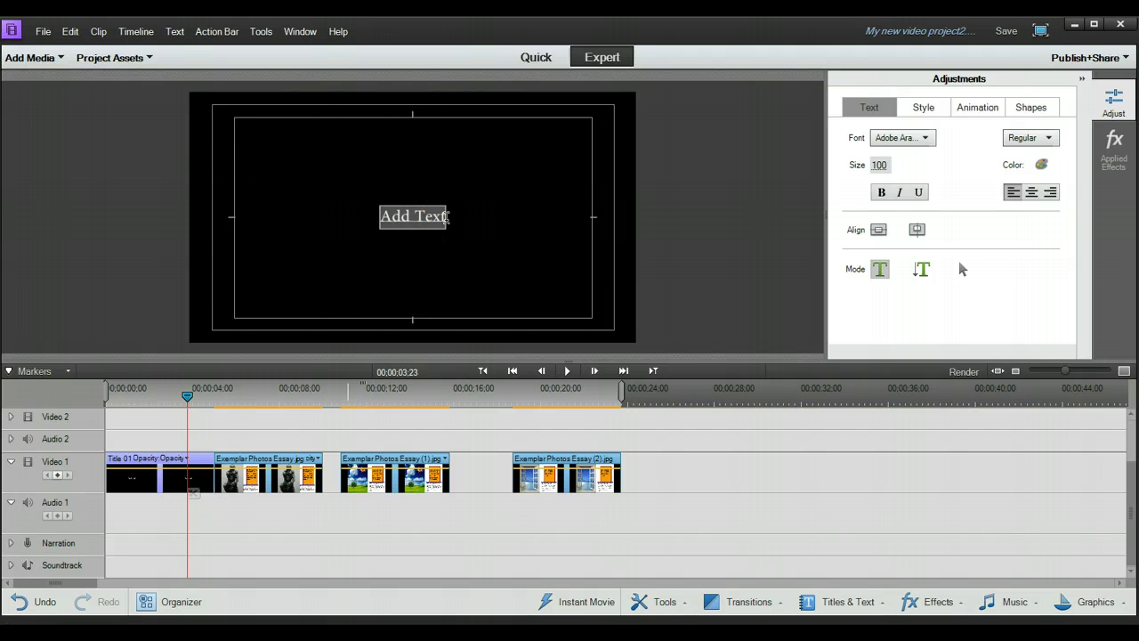
type("A")
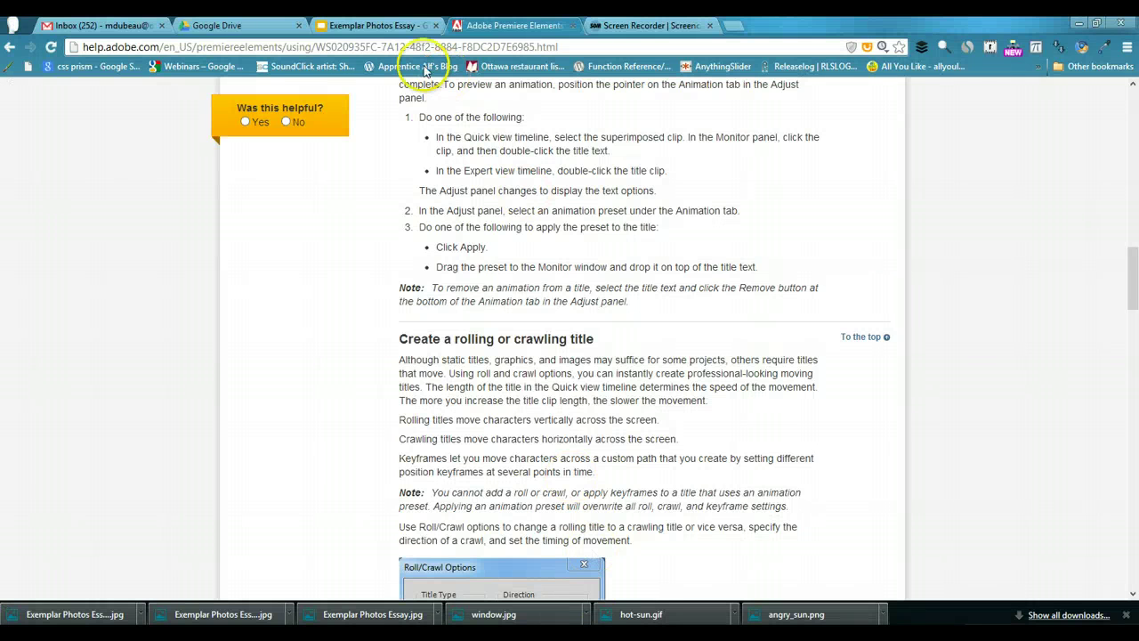
Step: Check the title slide's subtitle wording in the Exemplar Photos Essay presentation, then view slide 2
left_click(360, 25)
left_click(481, 400)
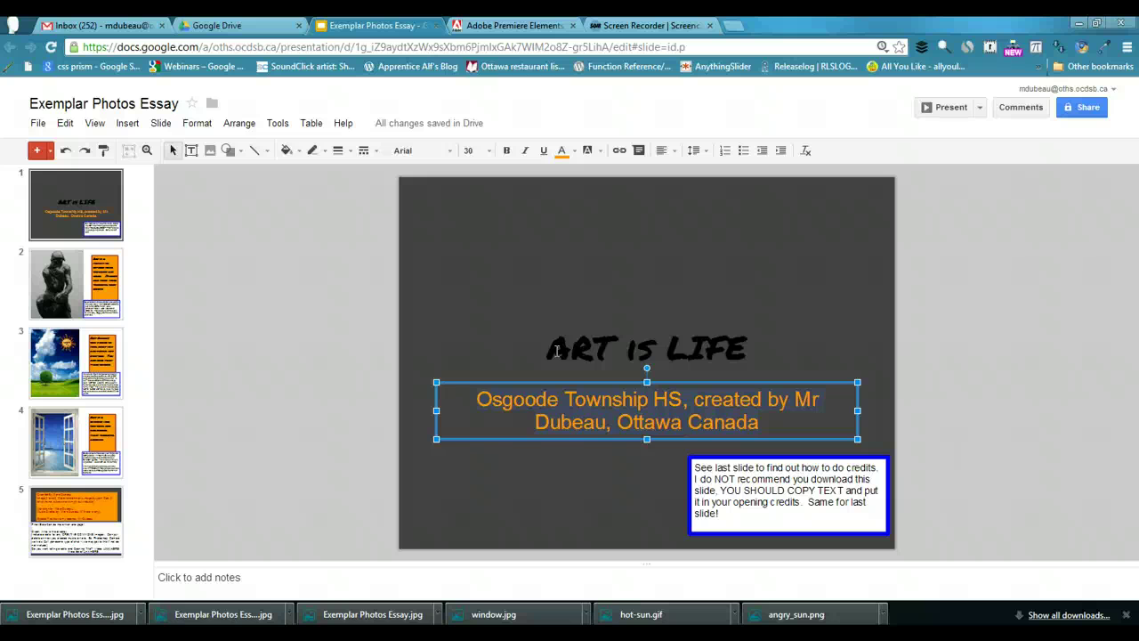
left_click(85, 298)
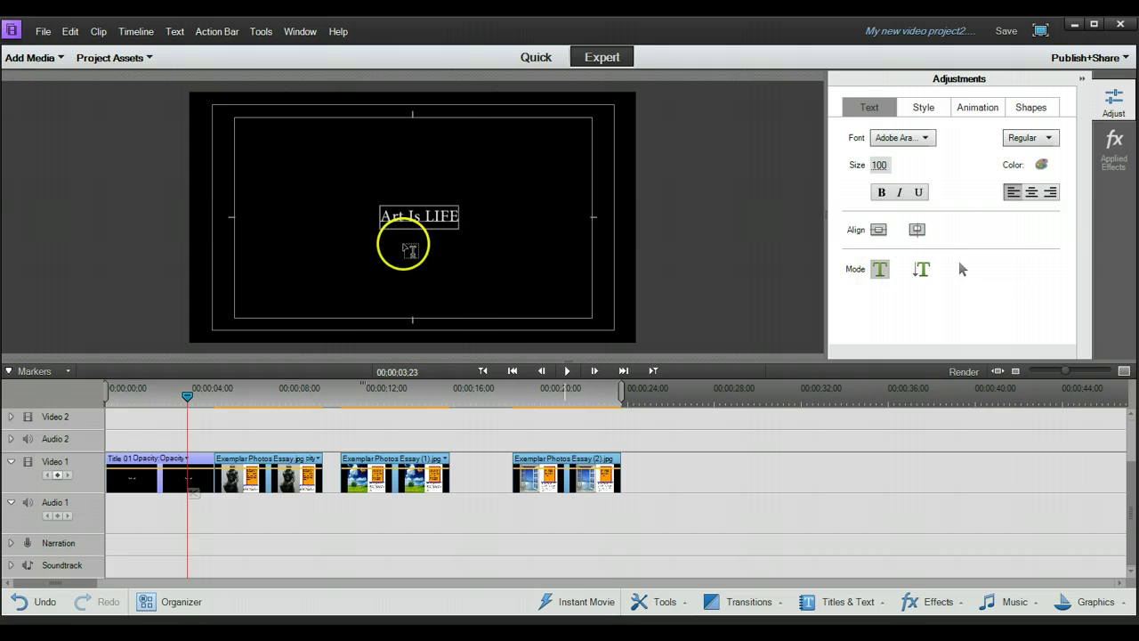
Step: Draw a text box below the title, type 'Osgoode', then undo it
left_click(369, 221)
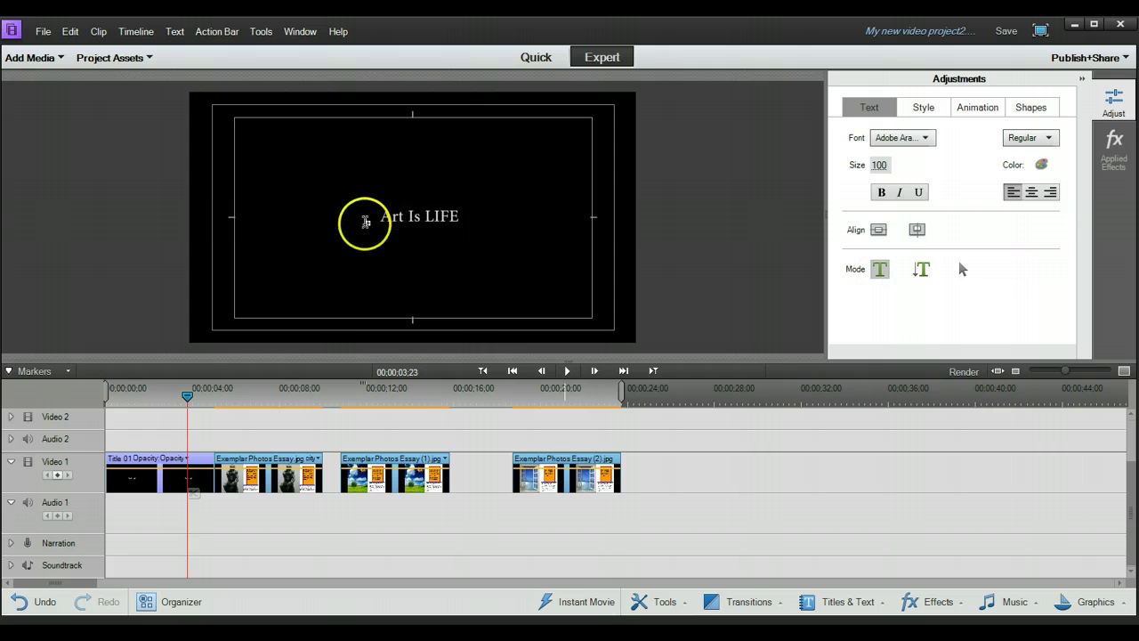
left_click_drag(364, 244, 484, 260)
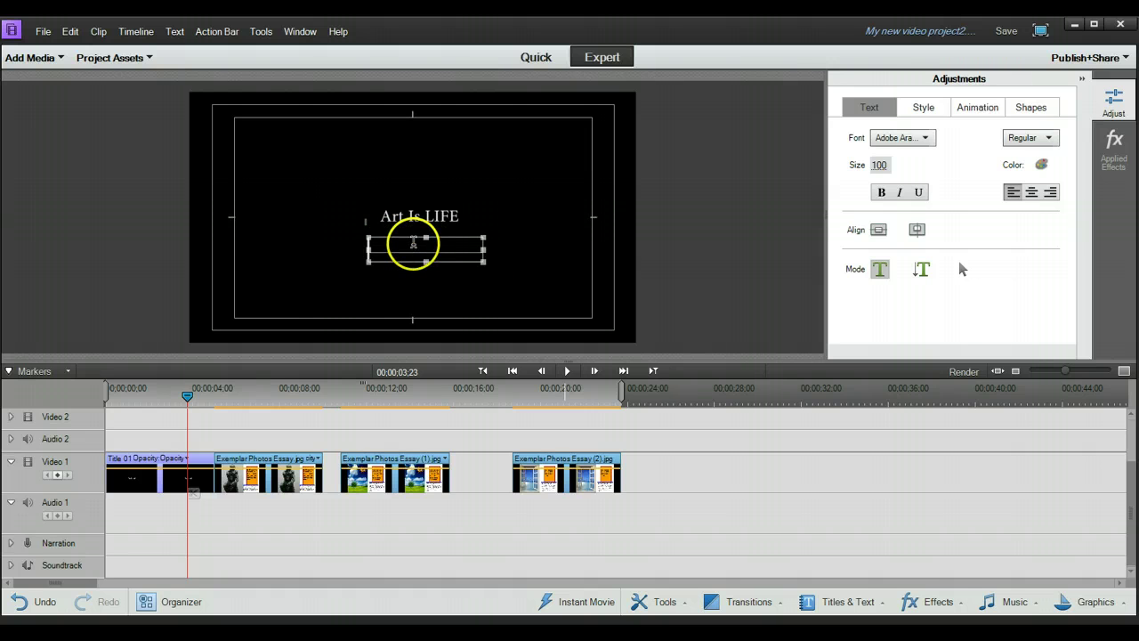
type("Osgoode")
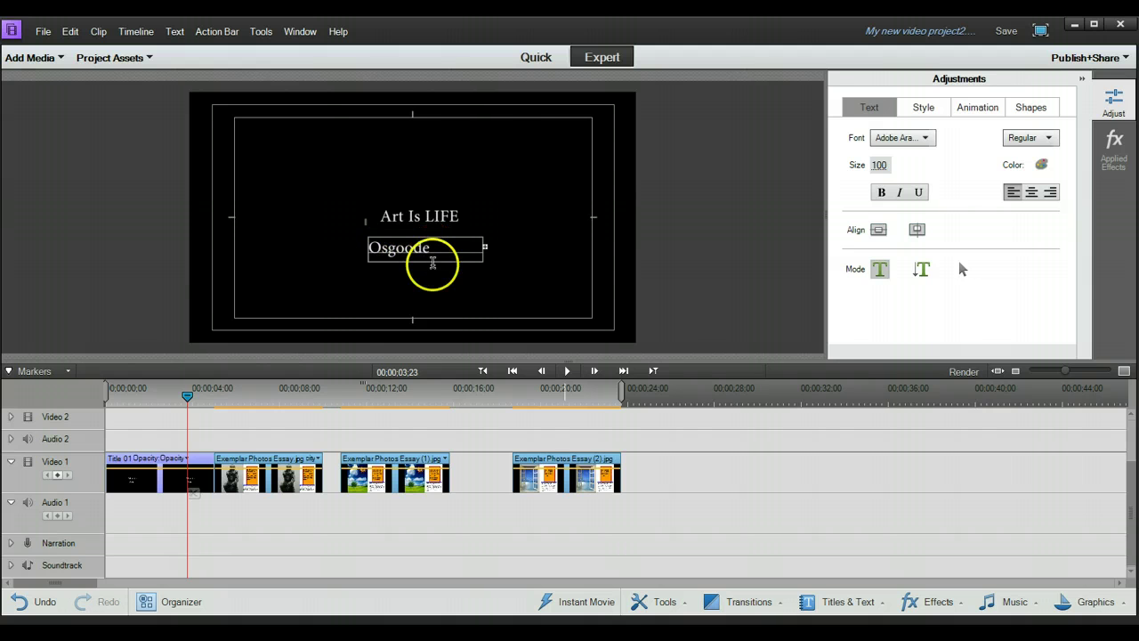
left_click(36, 602)
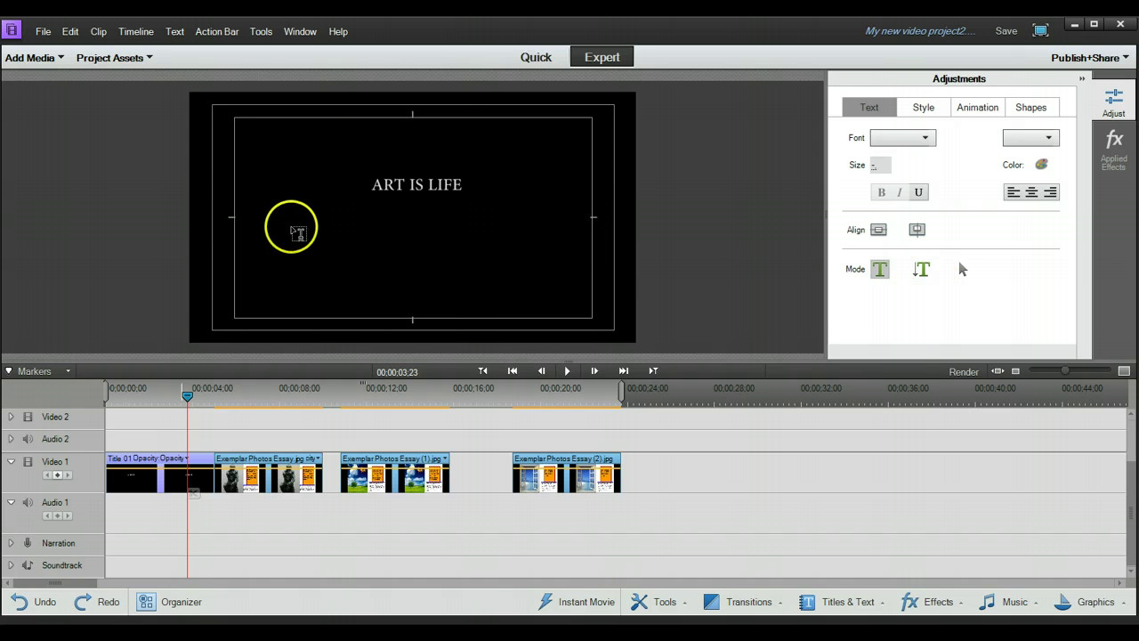
Step: Paste the credit line into the title and break it after 'HS,' and before 'Ottawa Canada'
left_click(291, 224)
type("Osgoode Township HS, created by Mr Dubeau, Ottawa Canada")
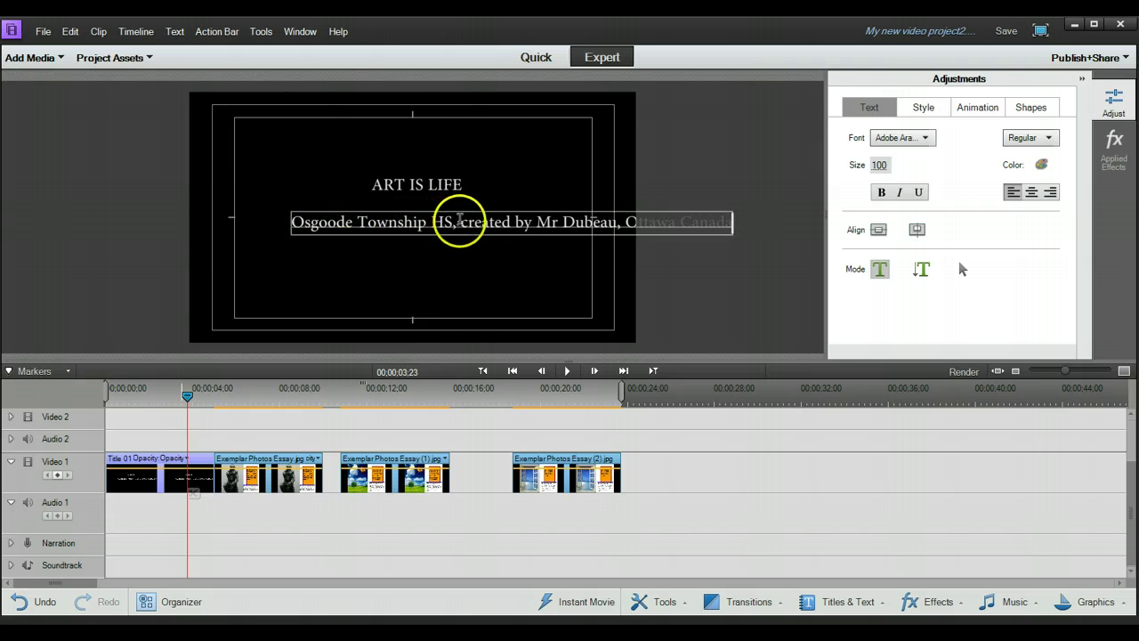
left_click(459, 221)
key("Return")
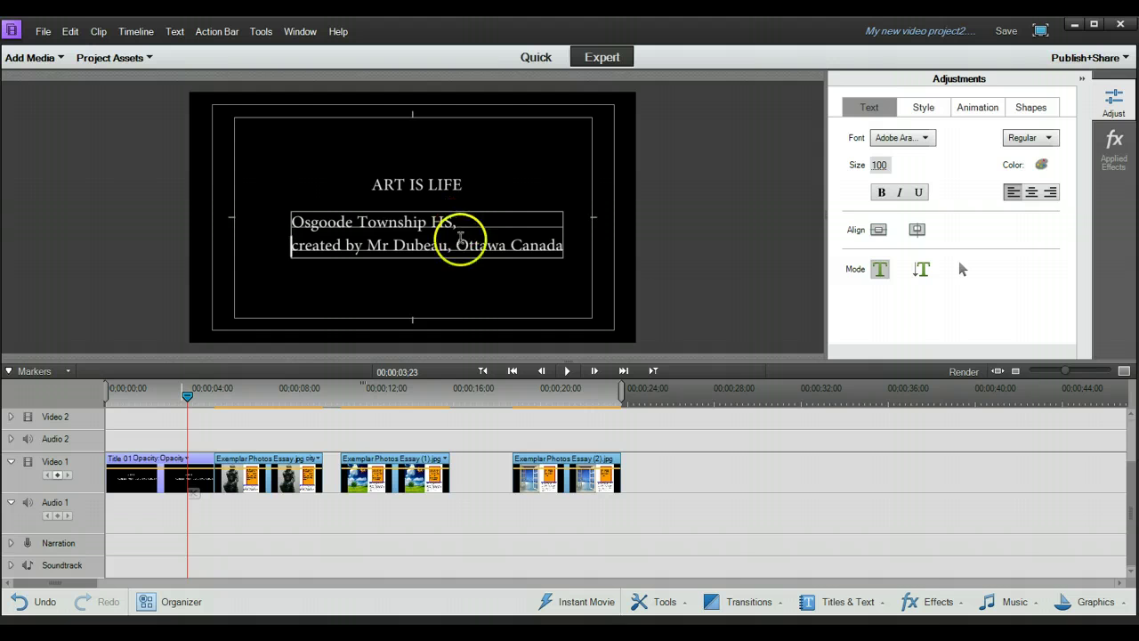
key("Return")
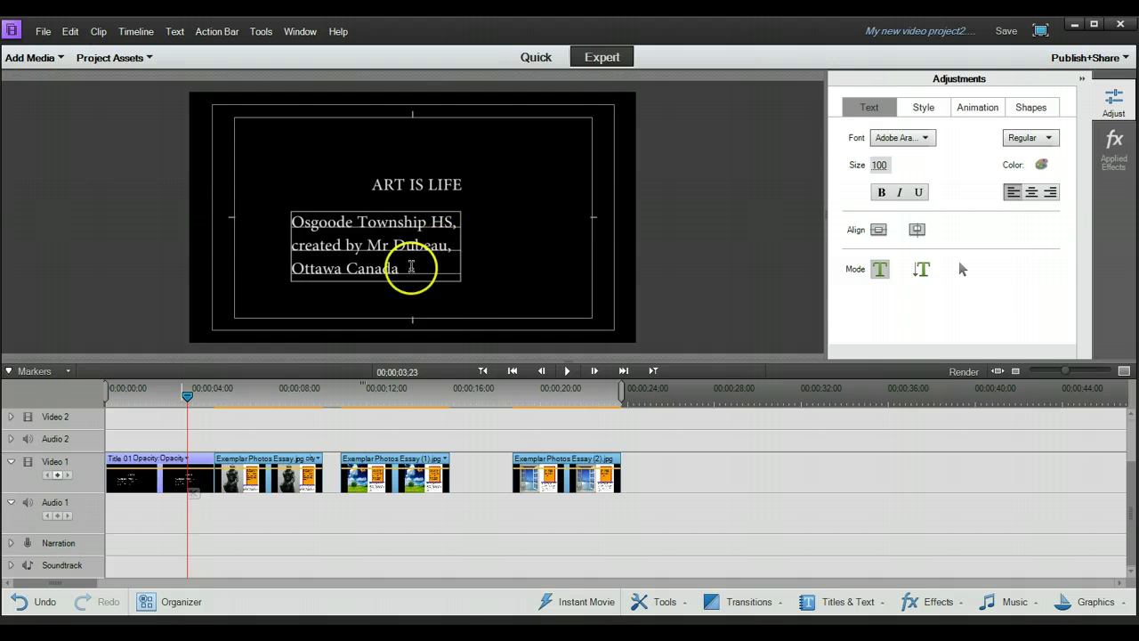
Step: Shrink the three credit lines to size 79 and centre them horizontally
left_click_drag(411, 274, 290, 224)
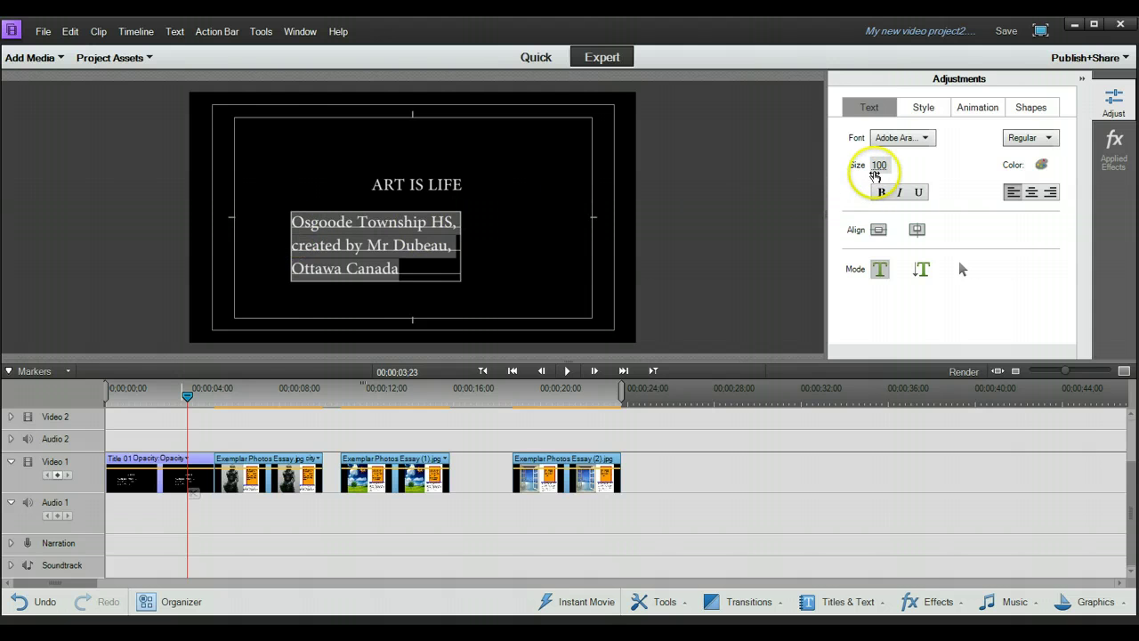
left_click_drag(890, 169, 847, 169)
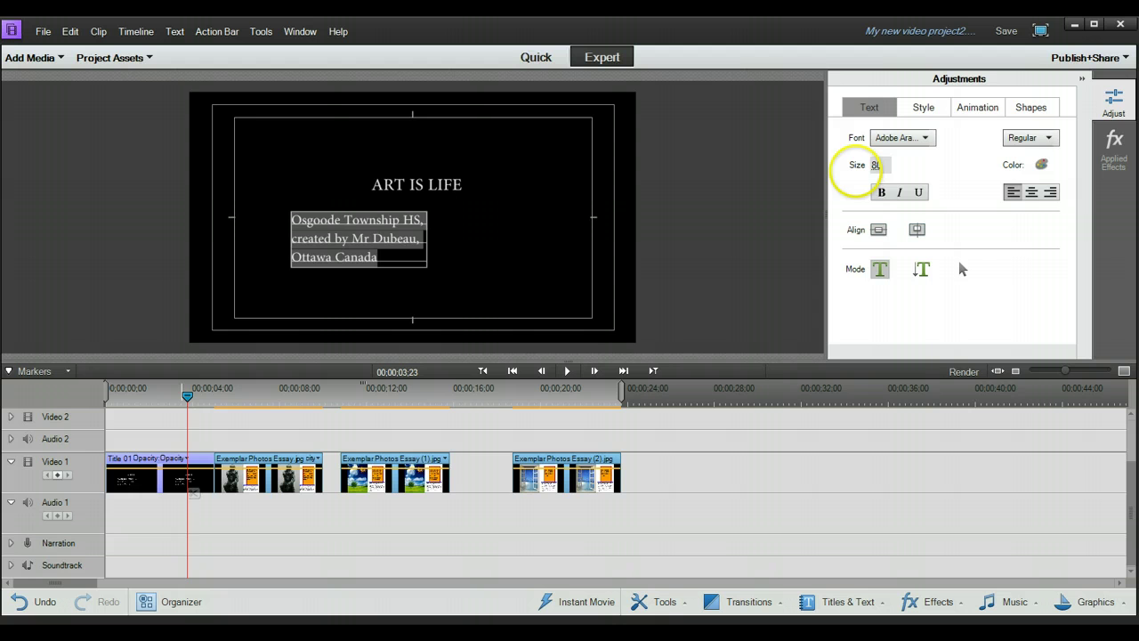
left_click(878, 231)
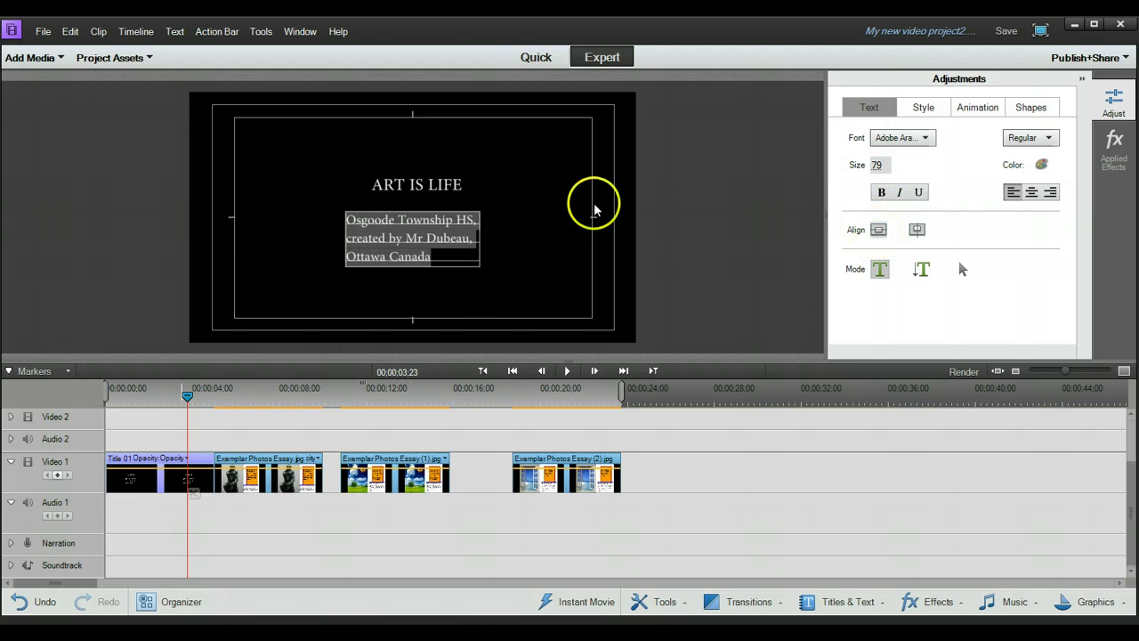
Step: Apply the TektonPro OffWhite 42 text style to the ART IS LIFE title
left_click(444, 185)
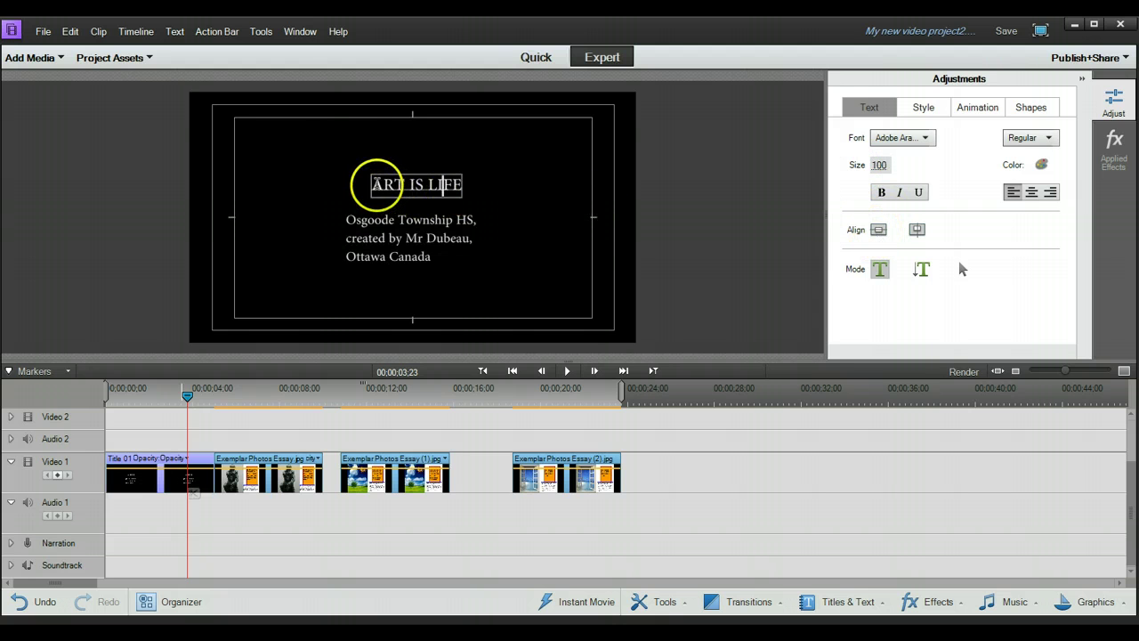
left_click_drag(372, 185, 457, 185)
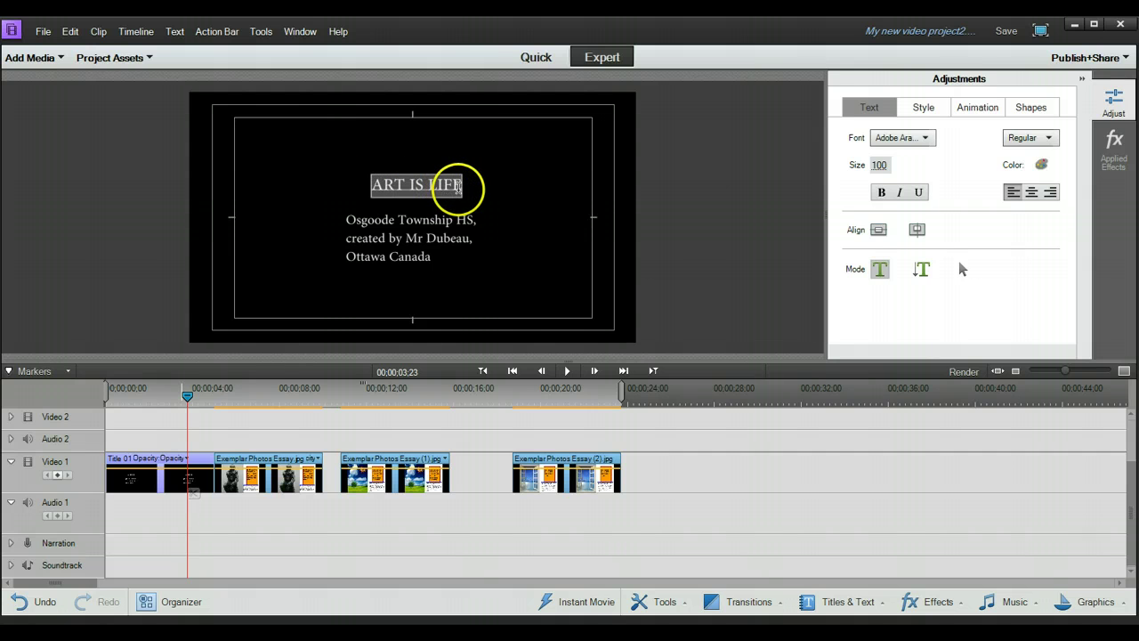
left_click(924, 108)
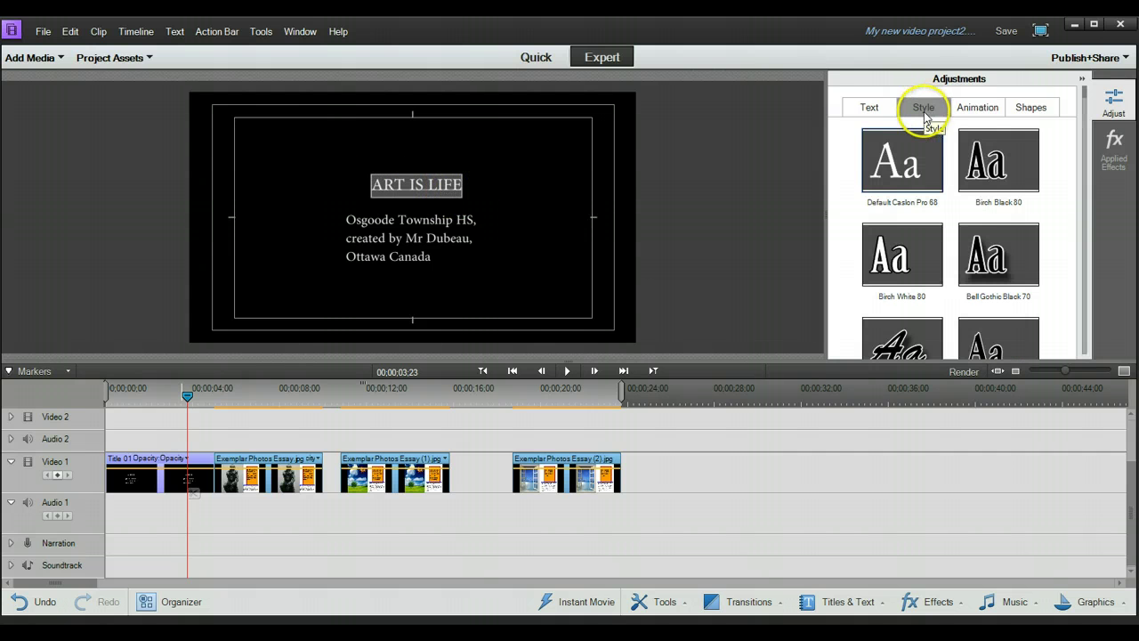
left_click(995, 254)
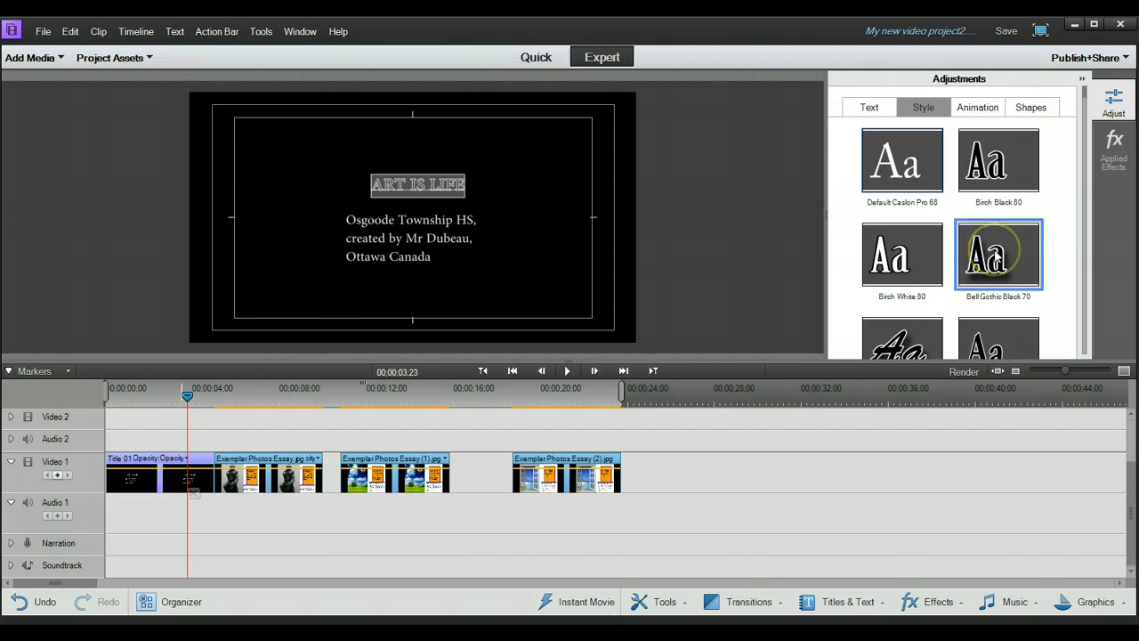
left_click(1084, 155)
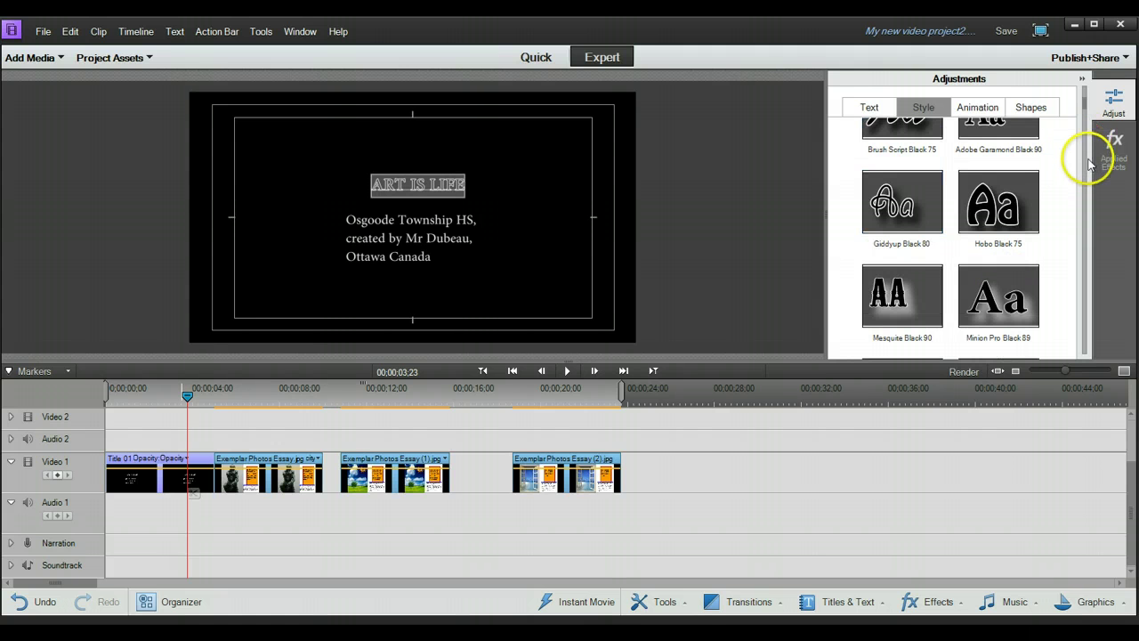
left_click(1084, 133)
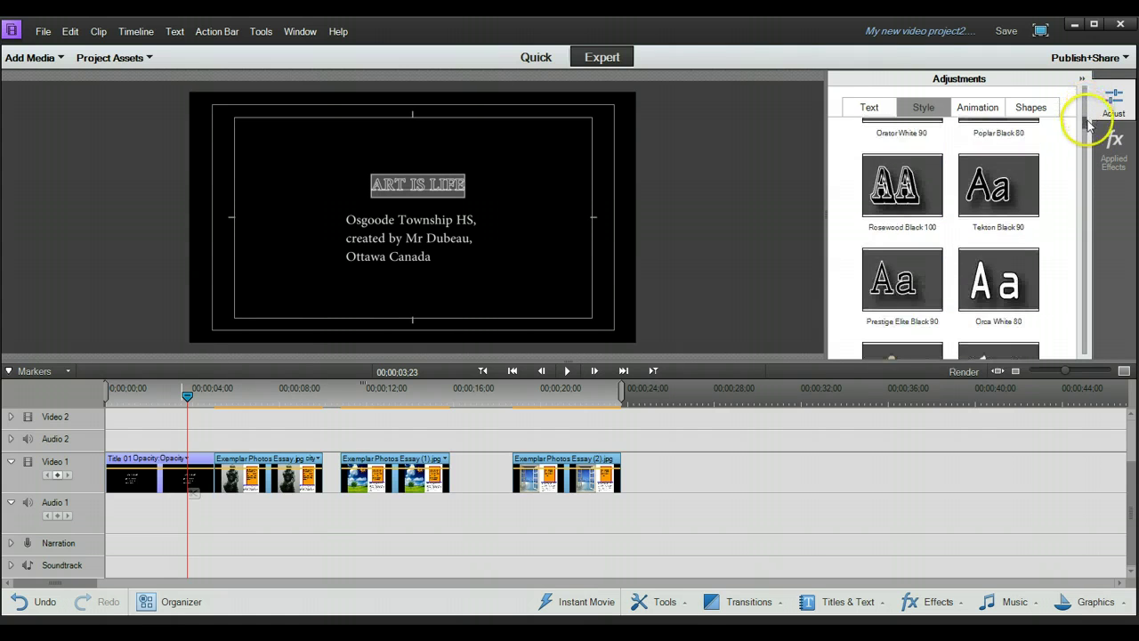
left_click_drag(1089, 133, 1092, 177)
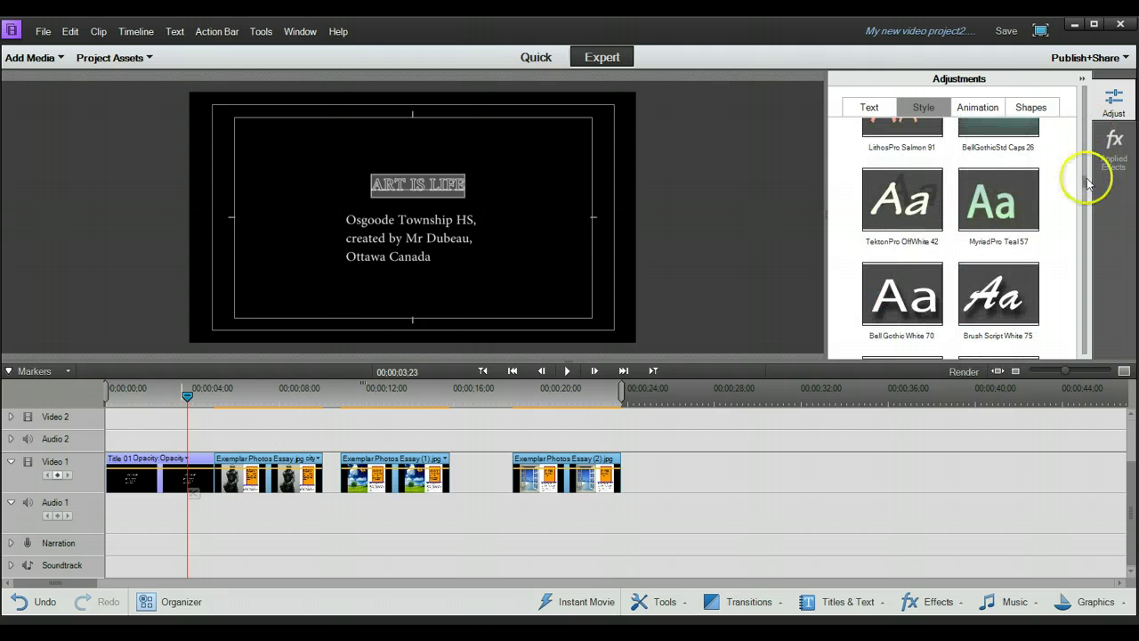
left_click(917, 191)
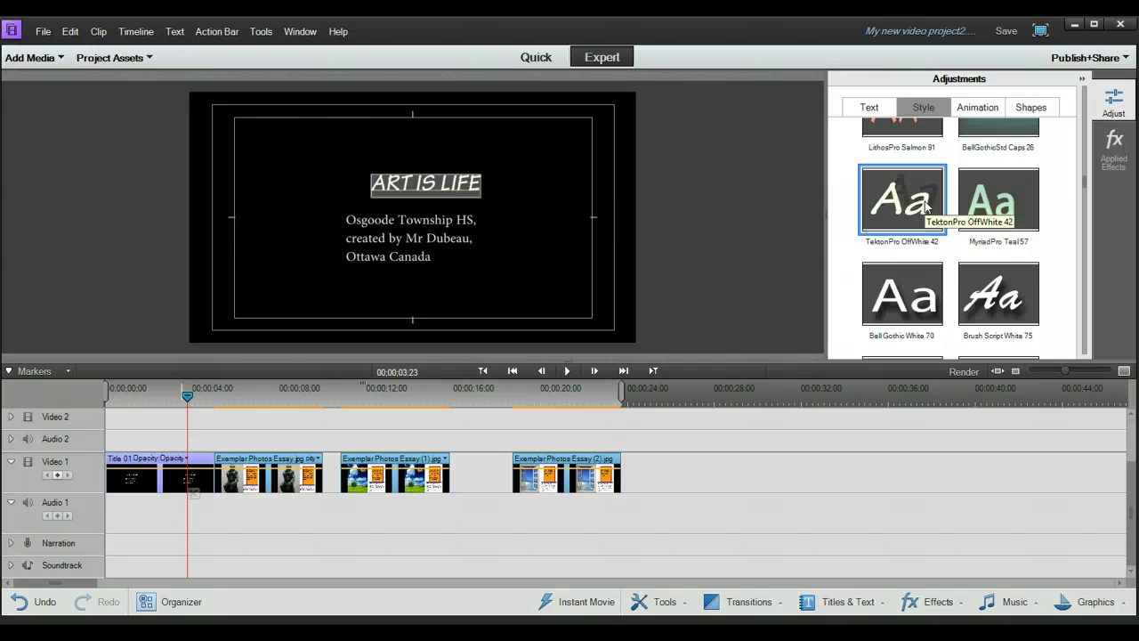
Step: Enlarge the title to 143, colour it red (R 191, G 13, B 31), and move it up-left
left_click(871, 107)
mouse_move(896, 165)
left_mouse_down()
mouse_move(943, 160)
mouse_move(885, 165)
left_mouse_up()
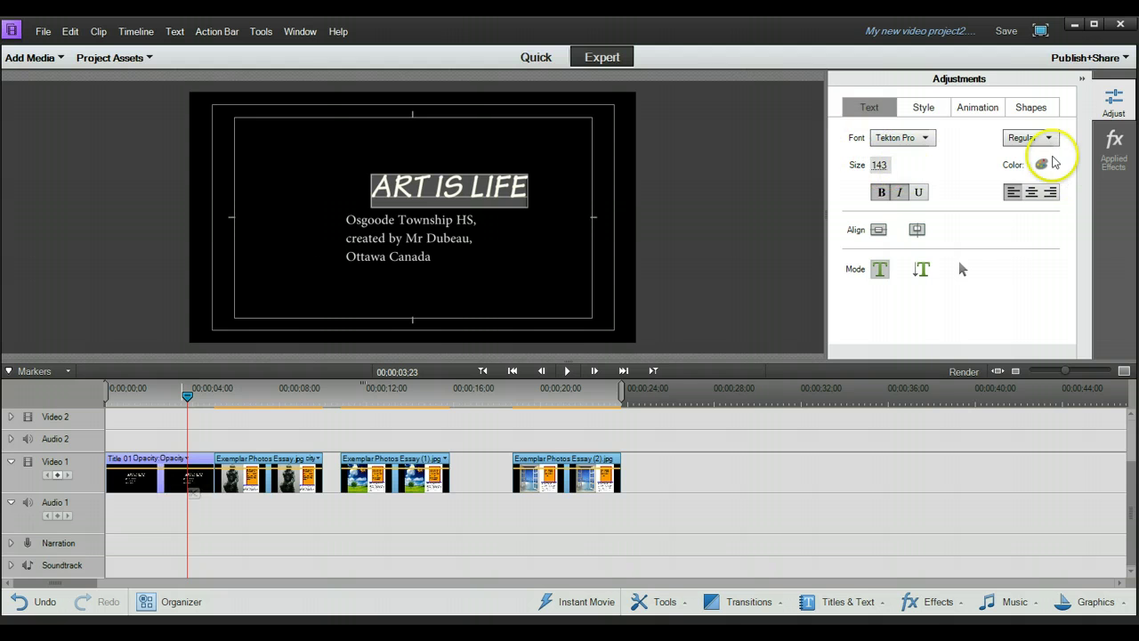
left_click(1041, 165)
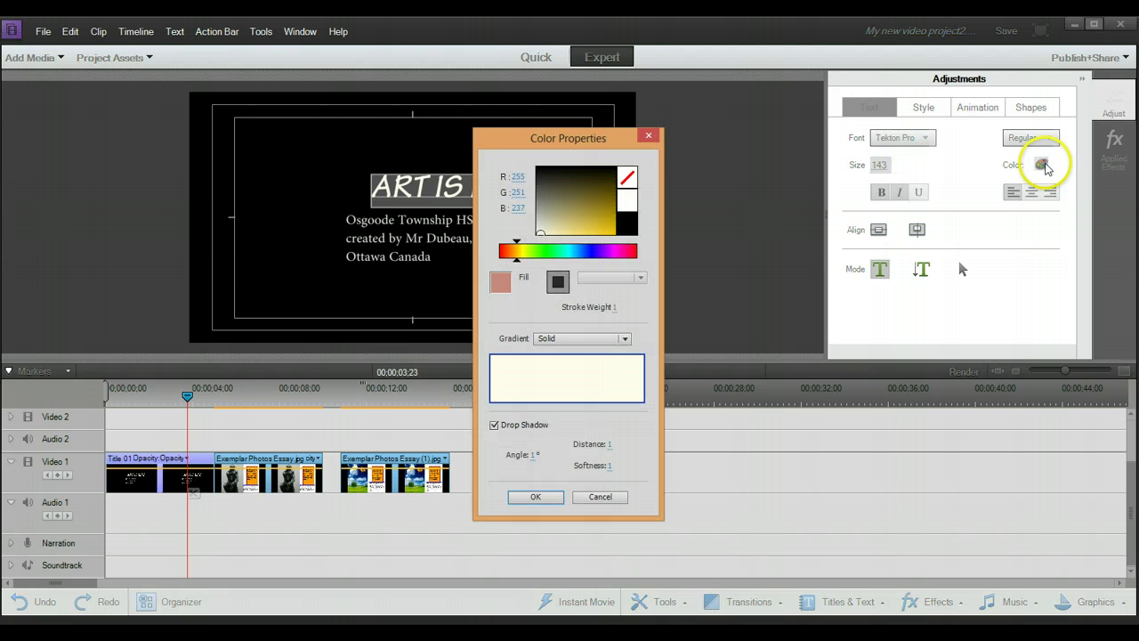
left_click(611, 202)
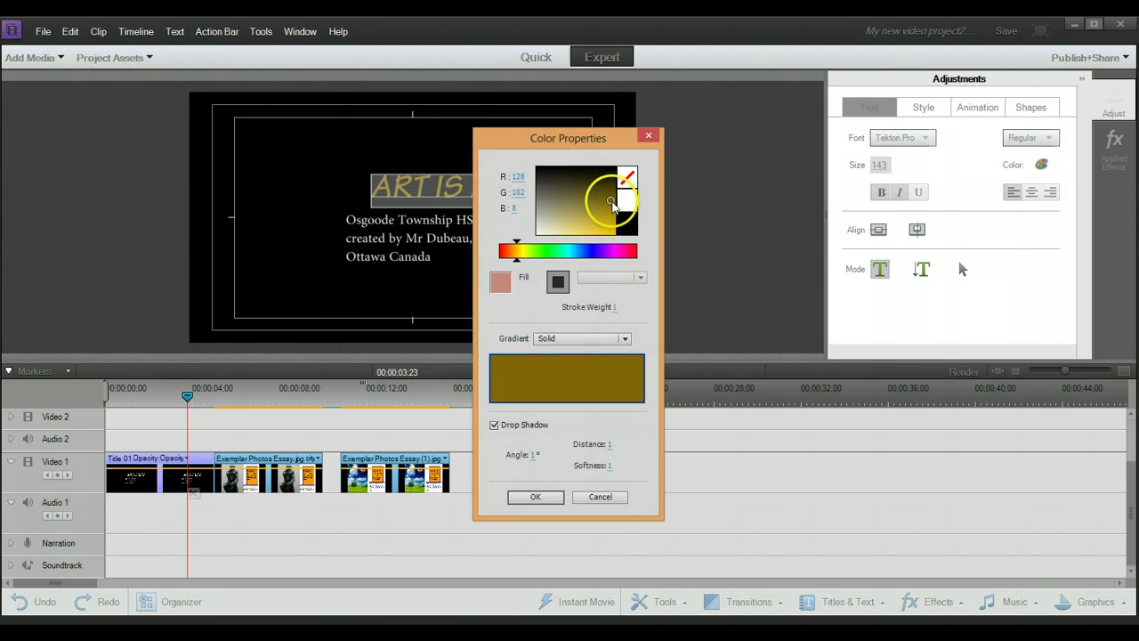
left_click(633, 251)
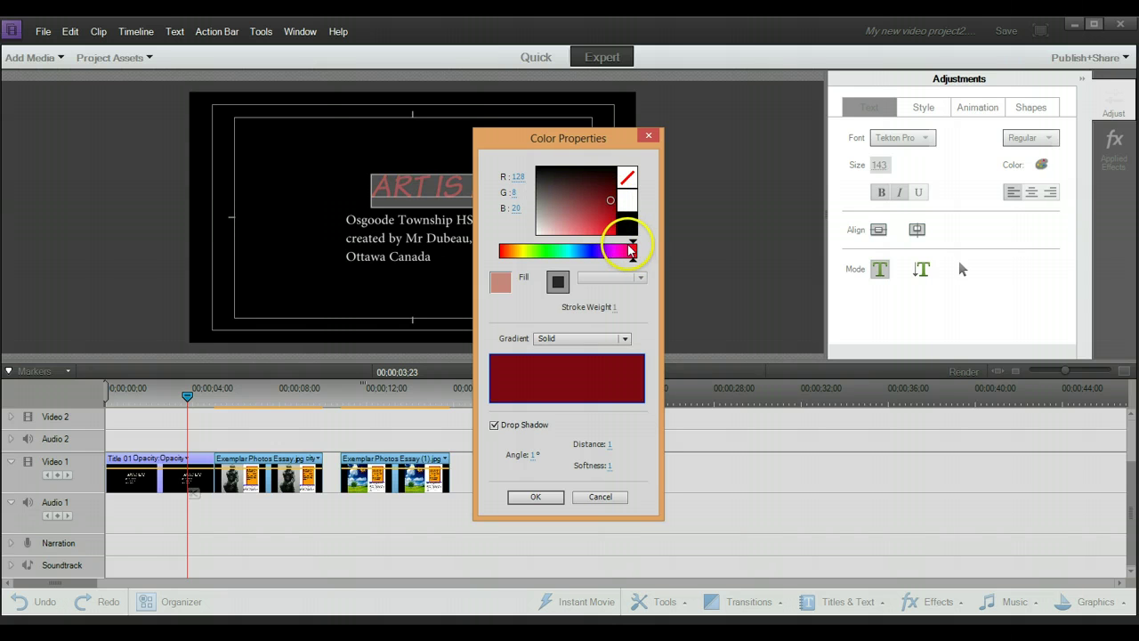
left_click(610, 218)
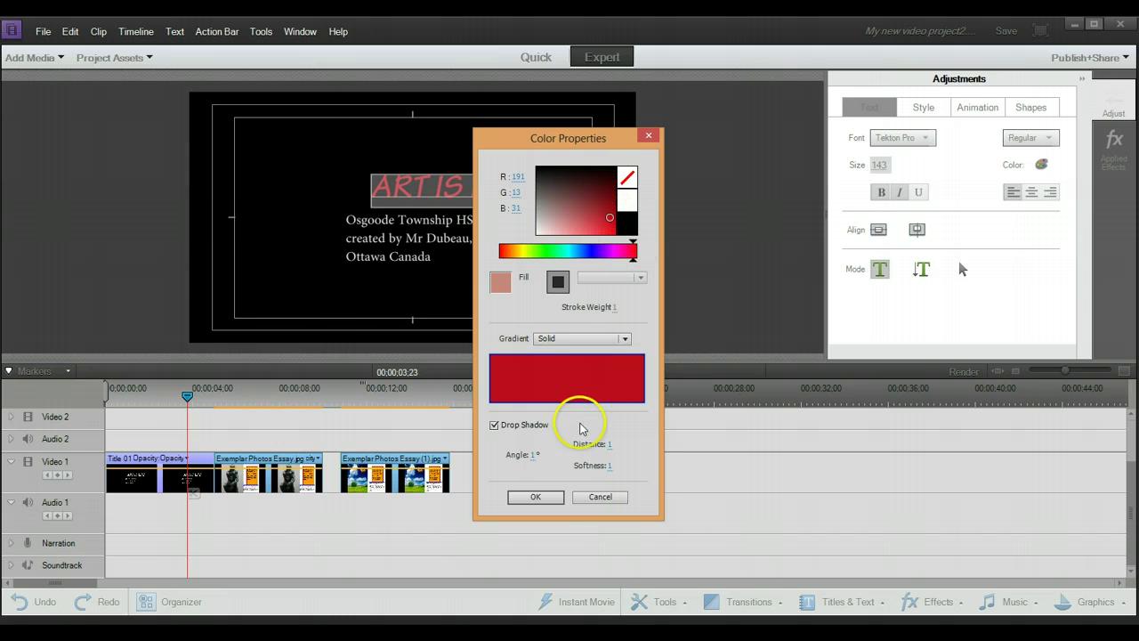
left_click(536, 497)
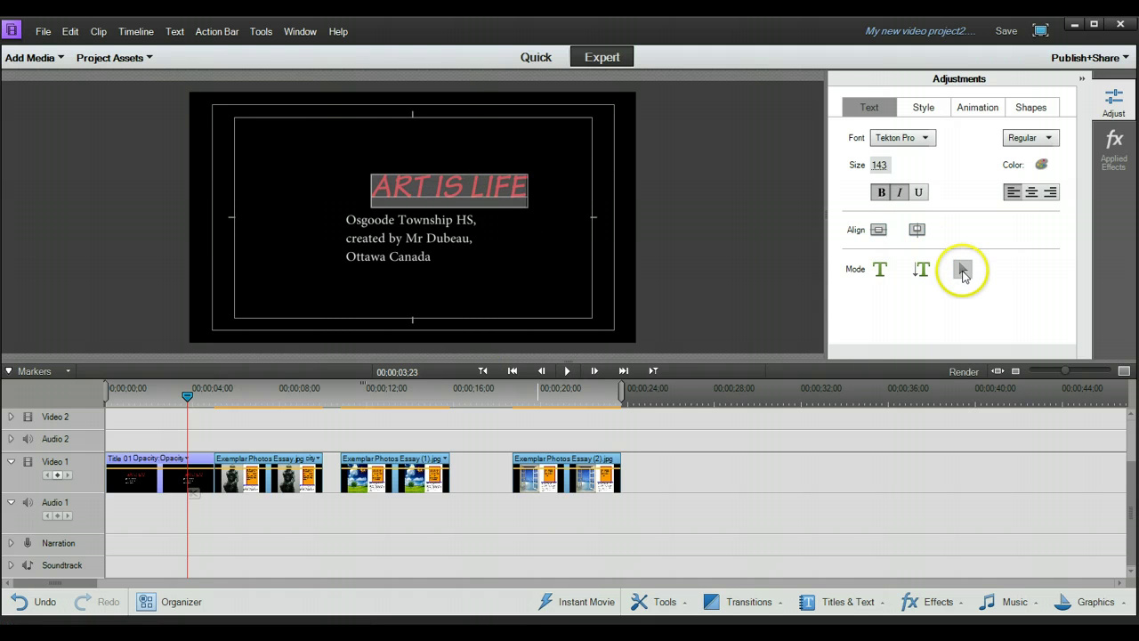
left_click(962, 270)
left_click_drag(438, 180, 404, 161)
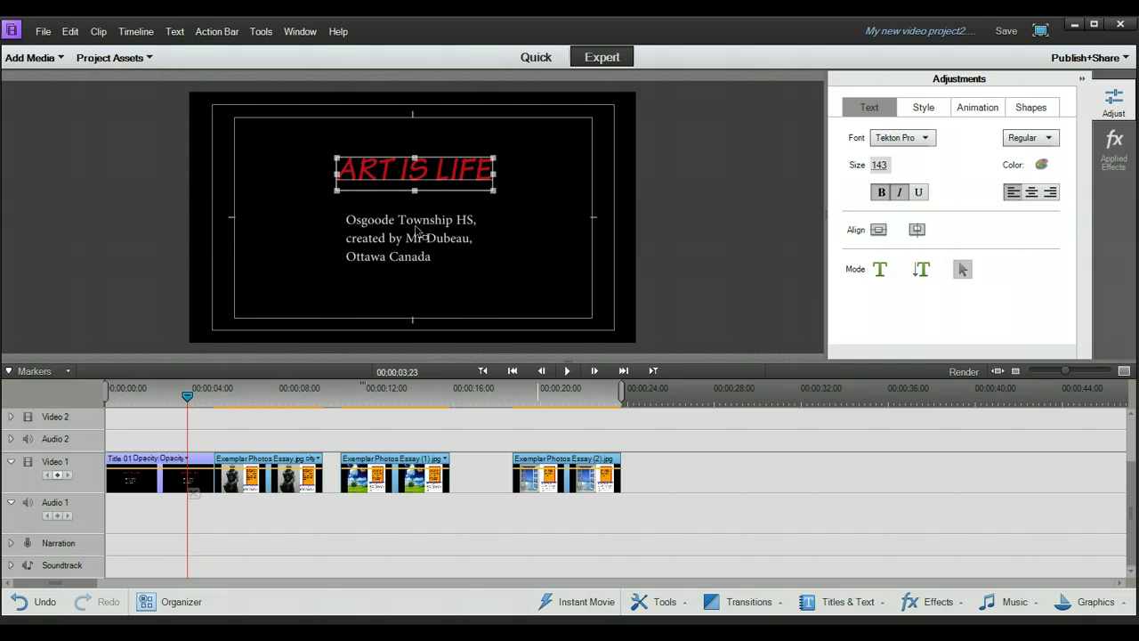
Step: Apply the AngularFadeOut animation to the ART IS LIFE title
left_click(417, 229)
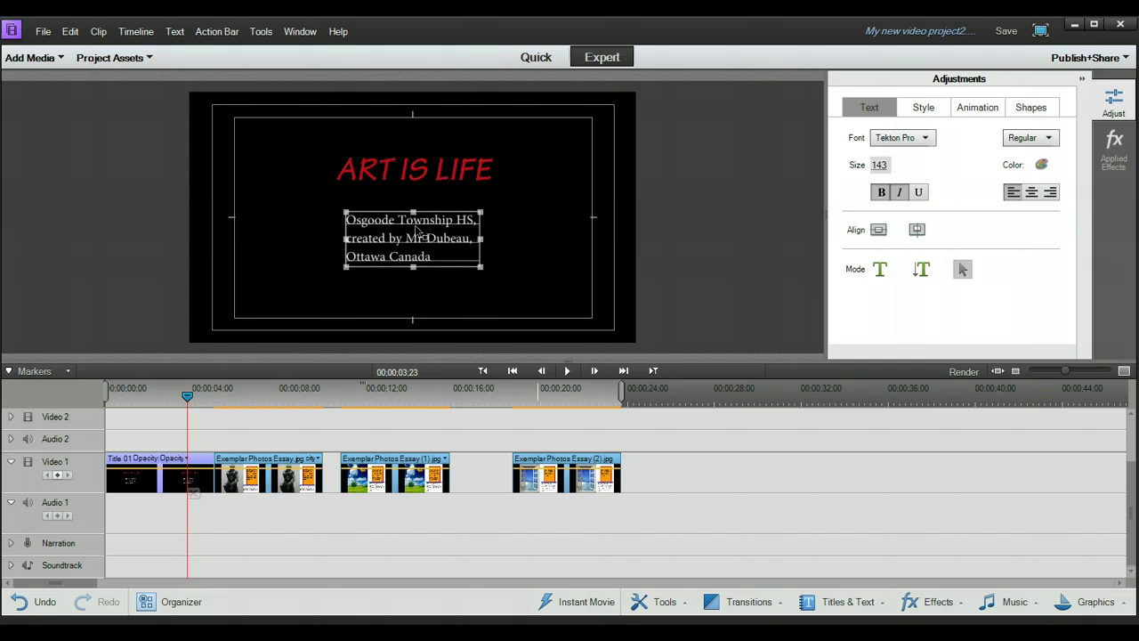
left_click(413, 176)
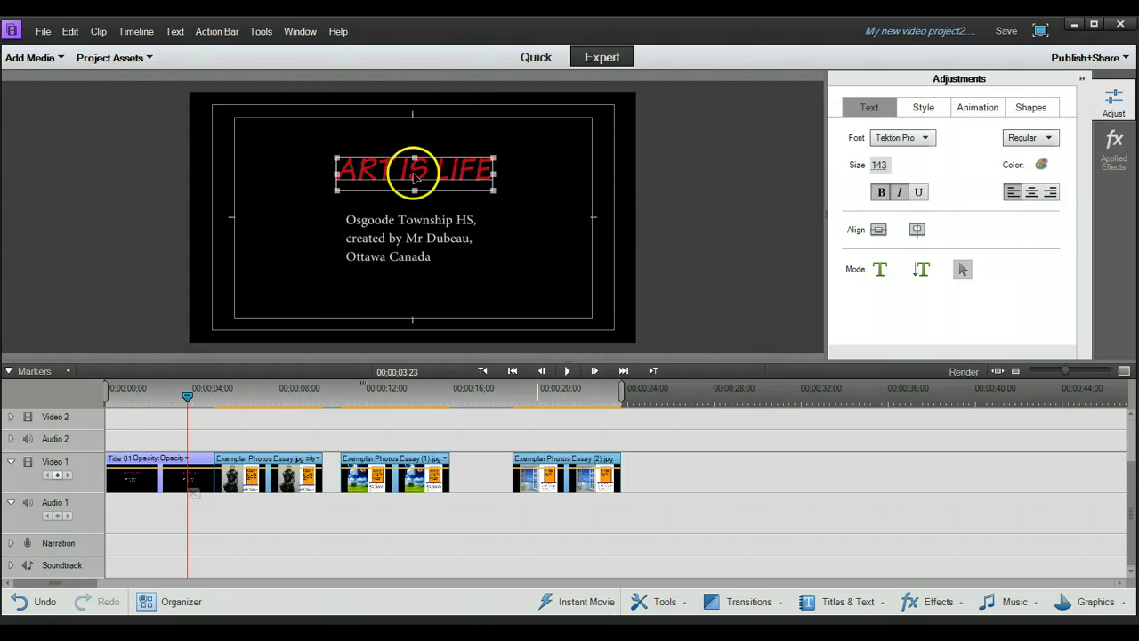
left_click(976, 107)
mouse_move(912, 192)
left_click(924, 218)
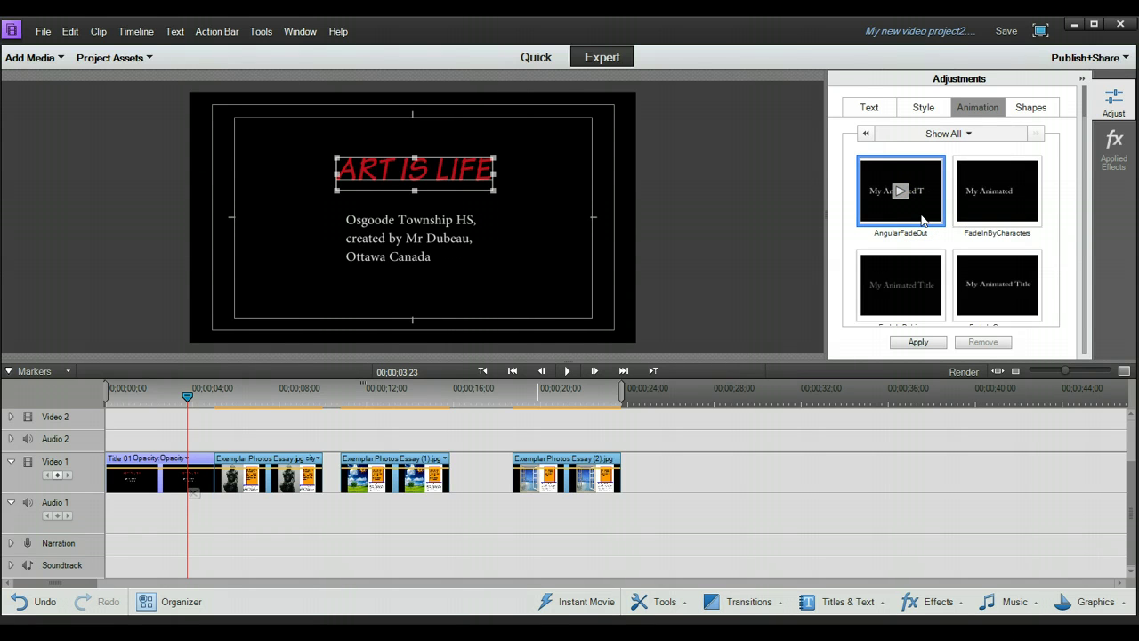
left_click(918, 343)
Step: Preview the FadeInCompress and FadeOutCompress presets on the subtitle, then exit title editing
left_click(420, 237)
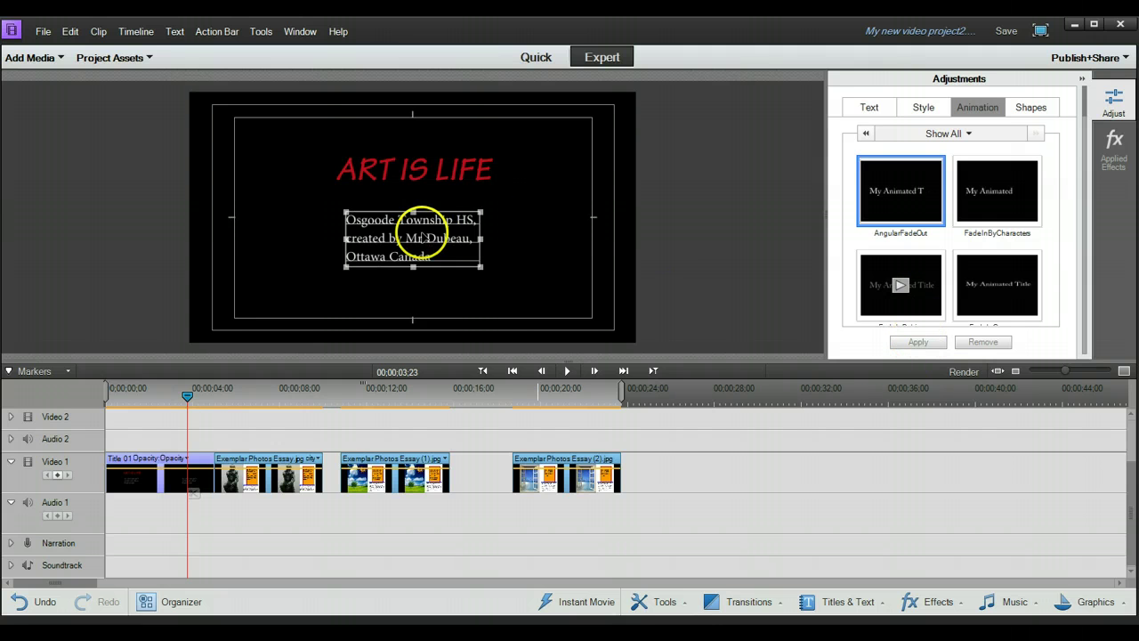
left_click(981, 298)
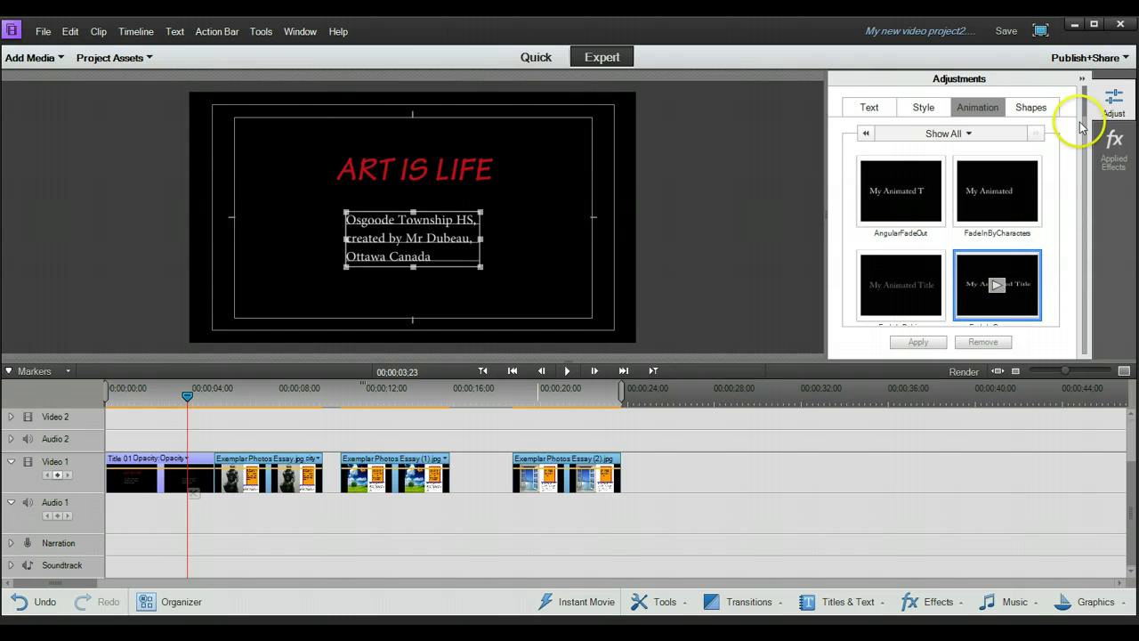
scroll(1086, 111, "down", 2)
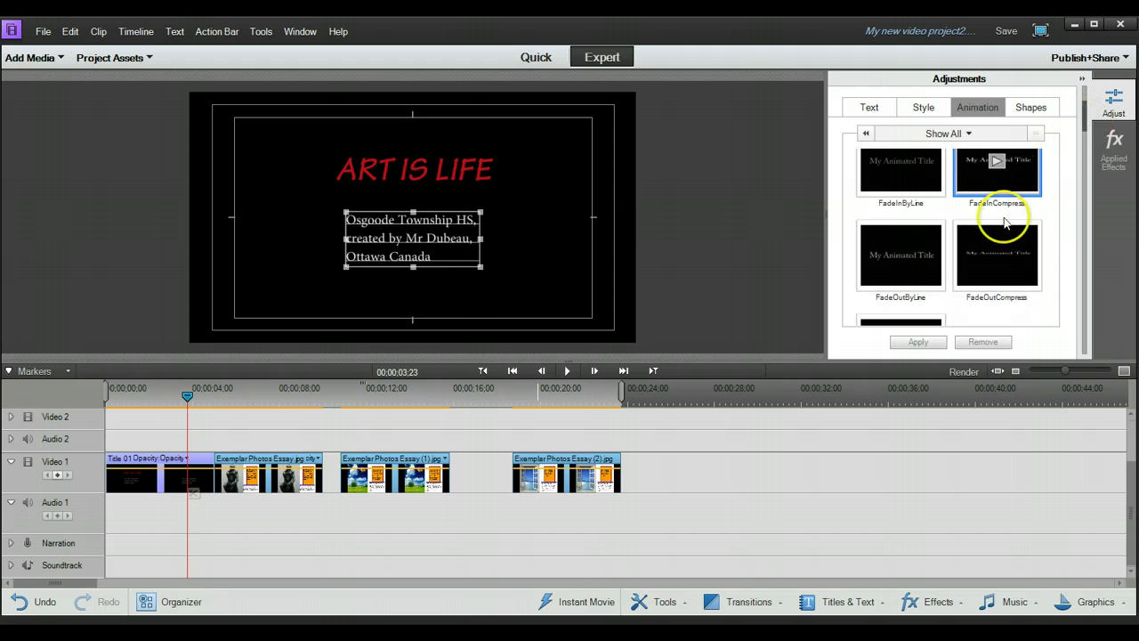
left_click(997, 253)
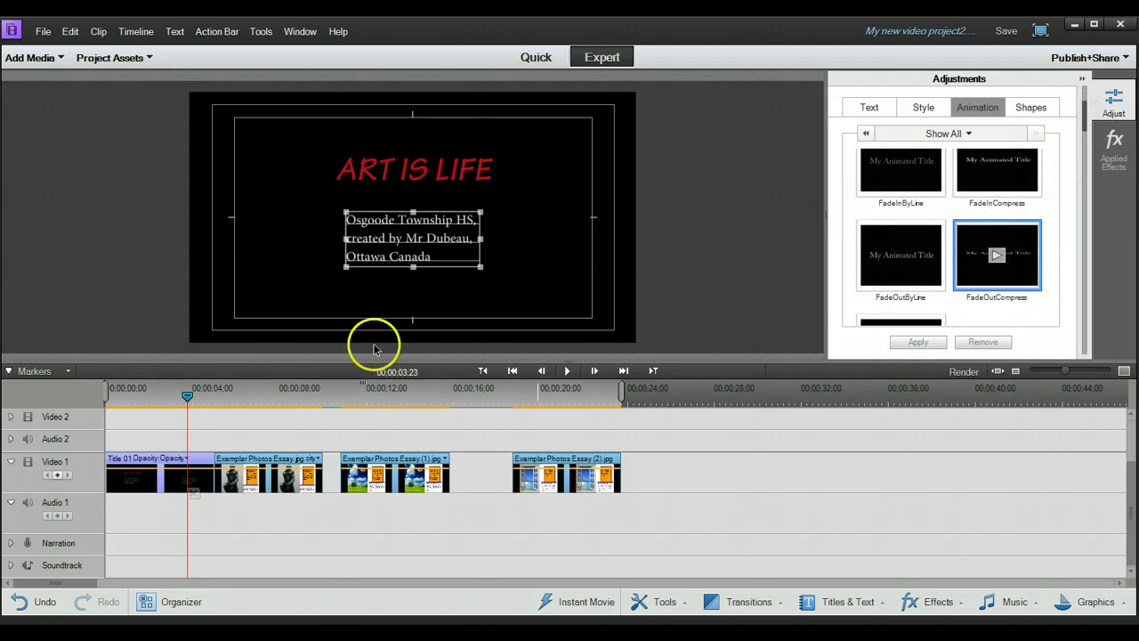
left_click(181, 436)
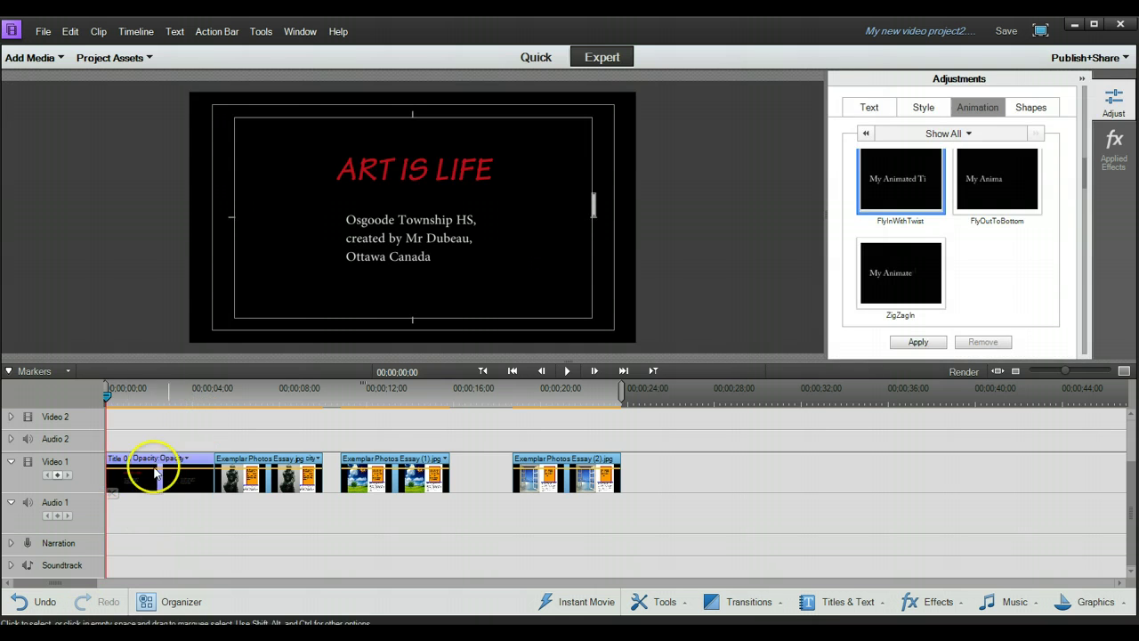
Step: Butt Exemplar Photos Essay (1).jpg against the statue slide, previewing then rewinding to the start
left_click_drag(109, 397, 334, 410)
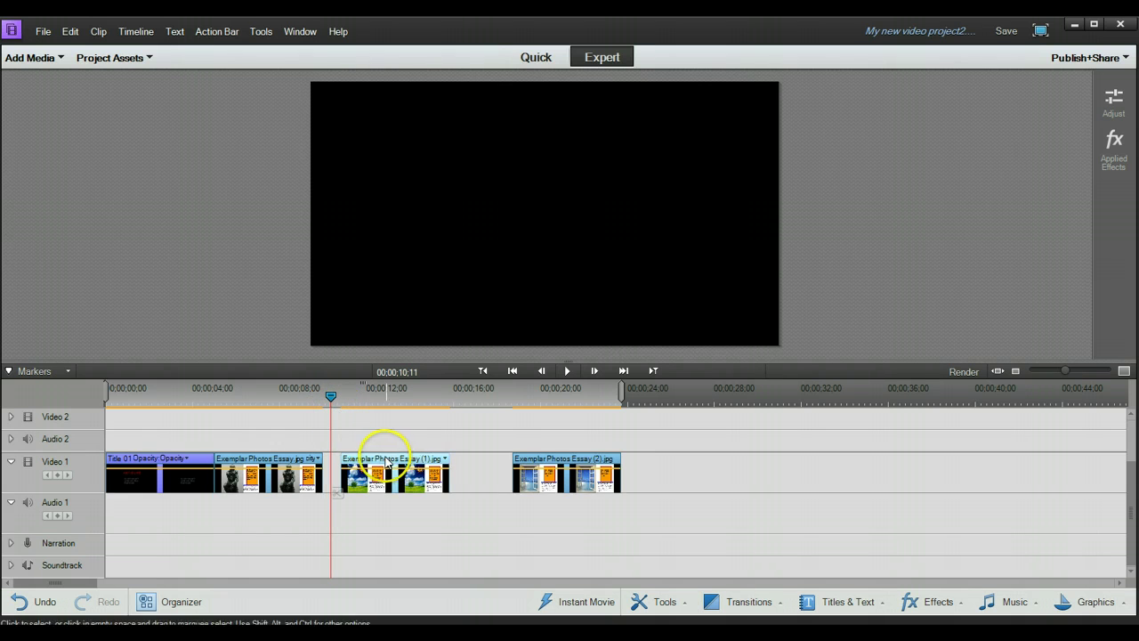
left_click_drag(374, 453, 371, 461)
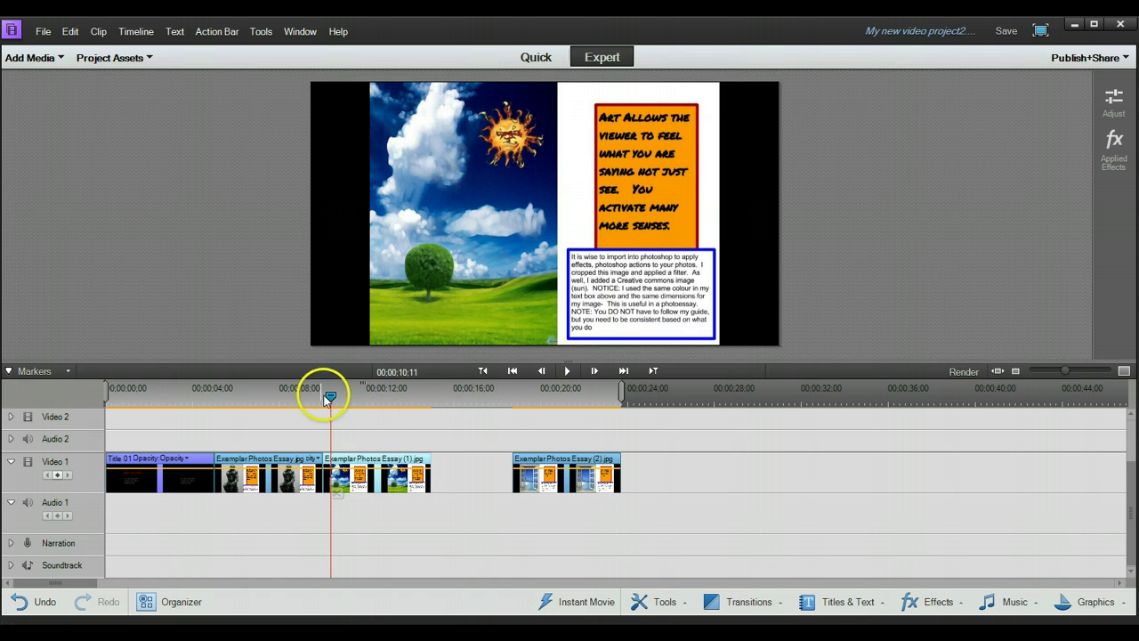
left_click_drag(333, 395, 109, 401)
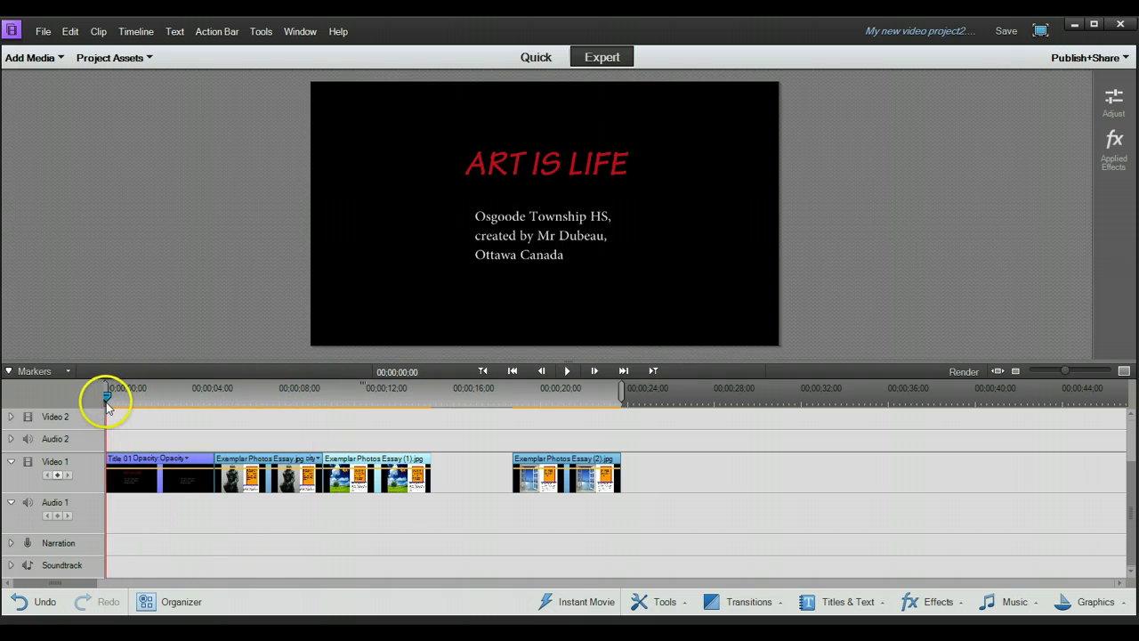
Step: Preview the slideshow, then slide Exemplar Photos Essay (2).jpg left to close the gap before it
left_click(568, 371)
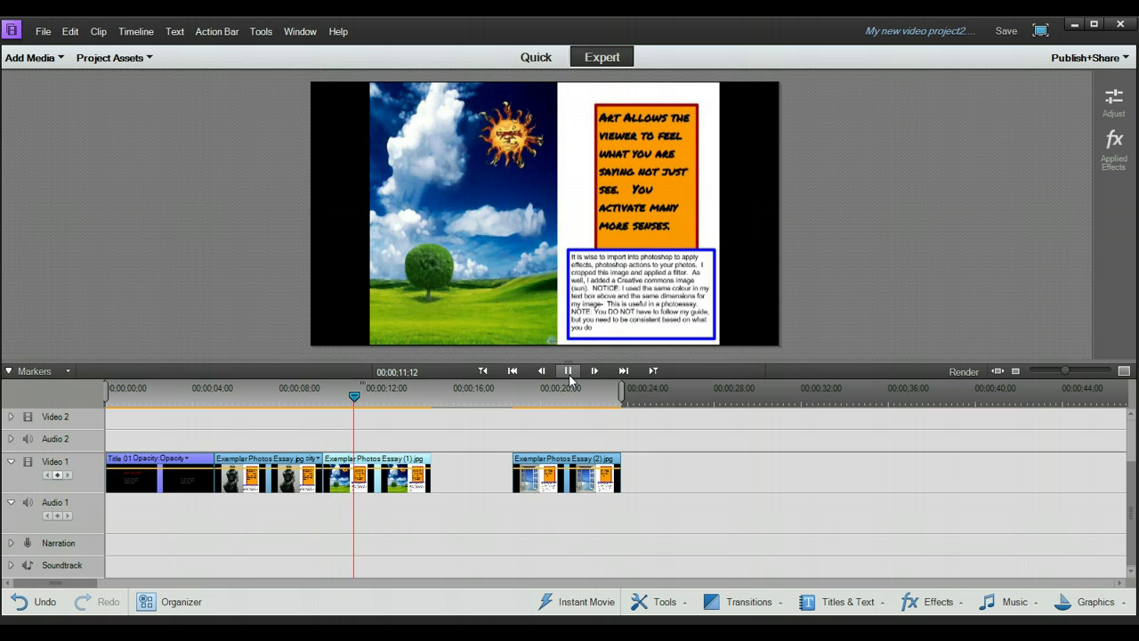
left_click(567, 371)
left_click_drag(555, 471, 450, 458)
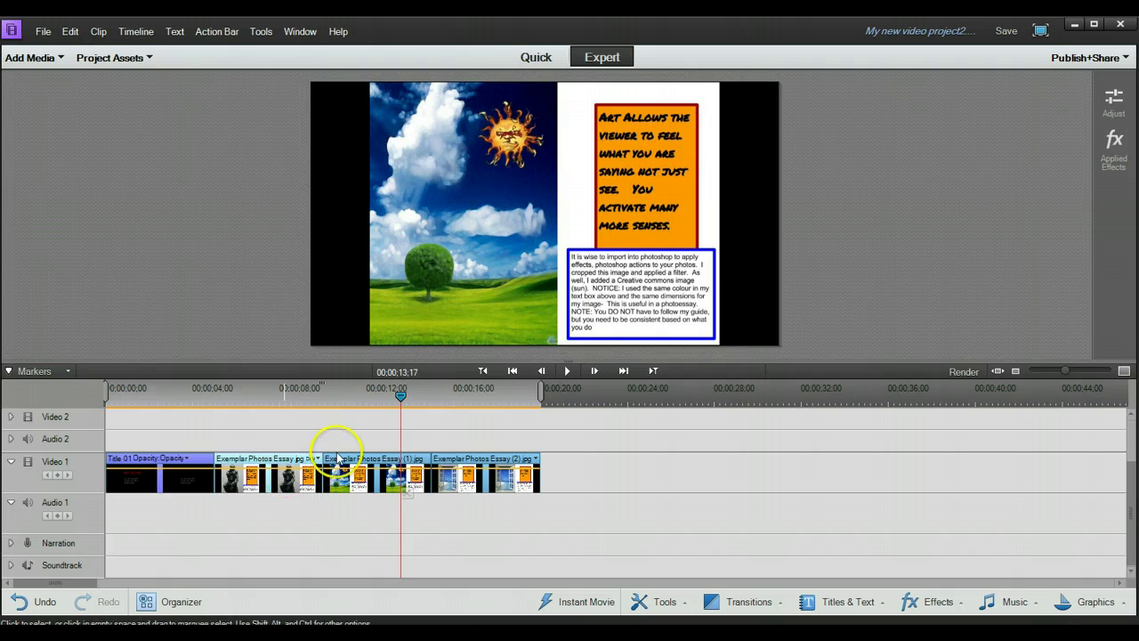
left_click_drag(397, 403, 215, 428)
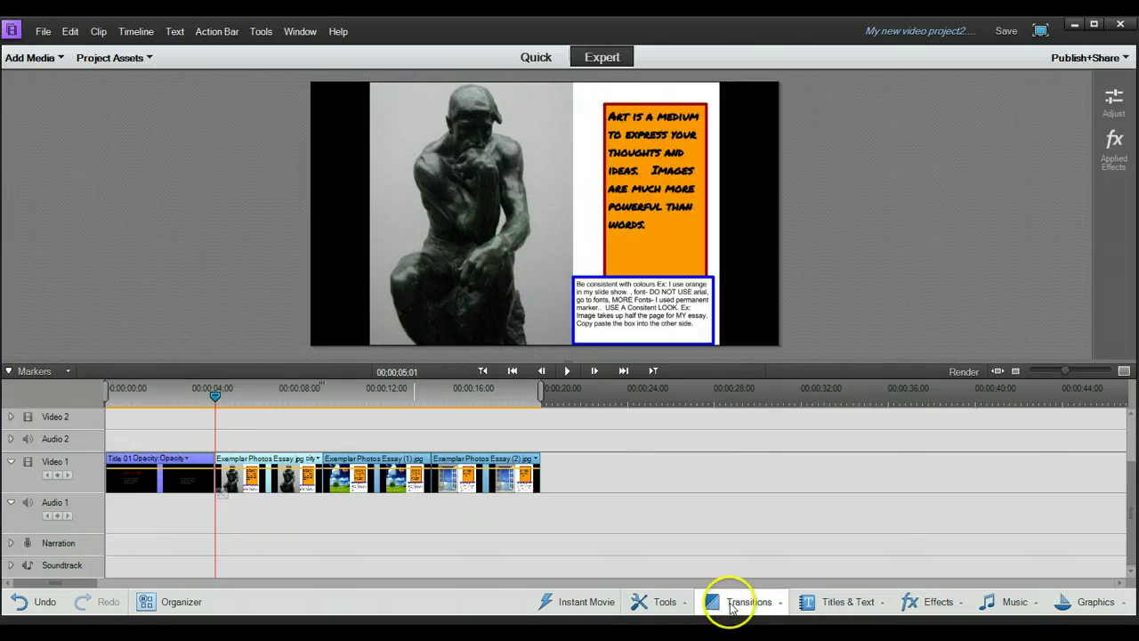
Step: Open the Pan & Zoom tool for the Thinker statue slide from the Tools list
left_click(686, 606)
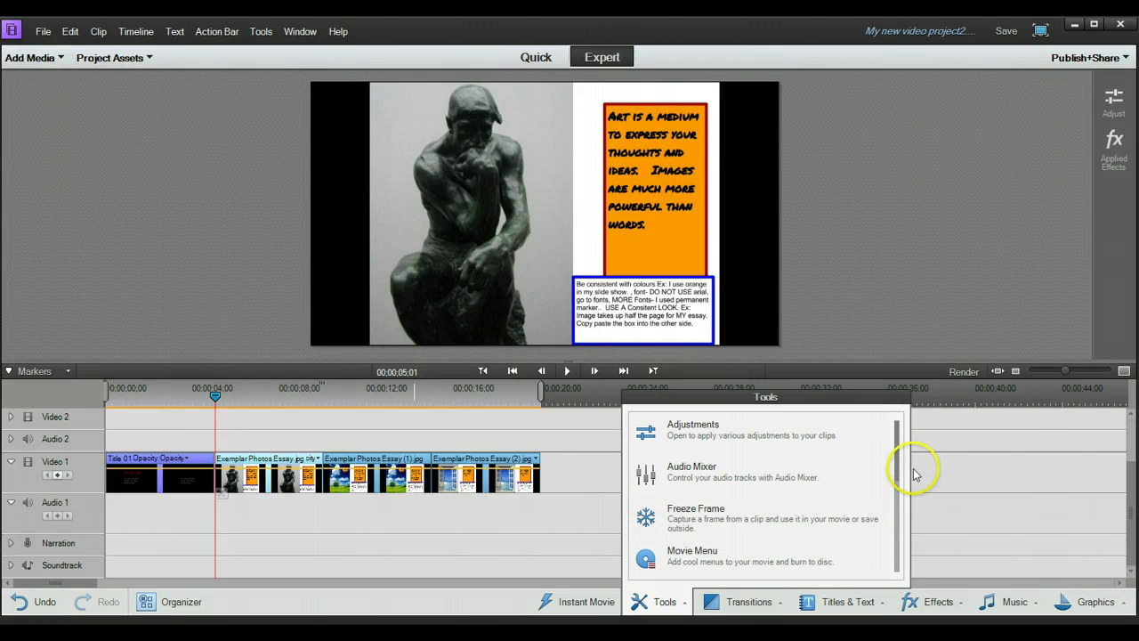
left_click_drag(895, 453, 899, 471)
scroll(897, 481, "down", 3)
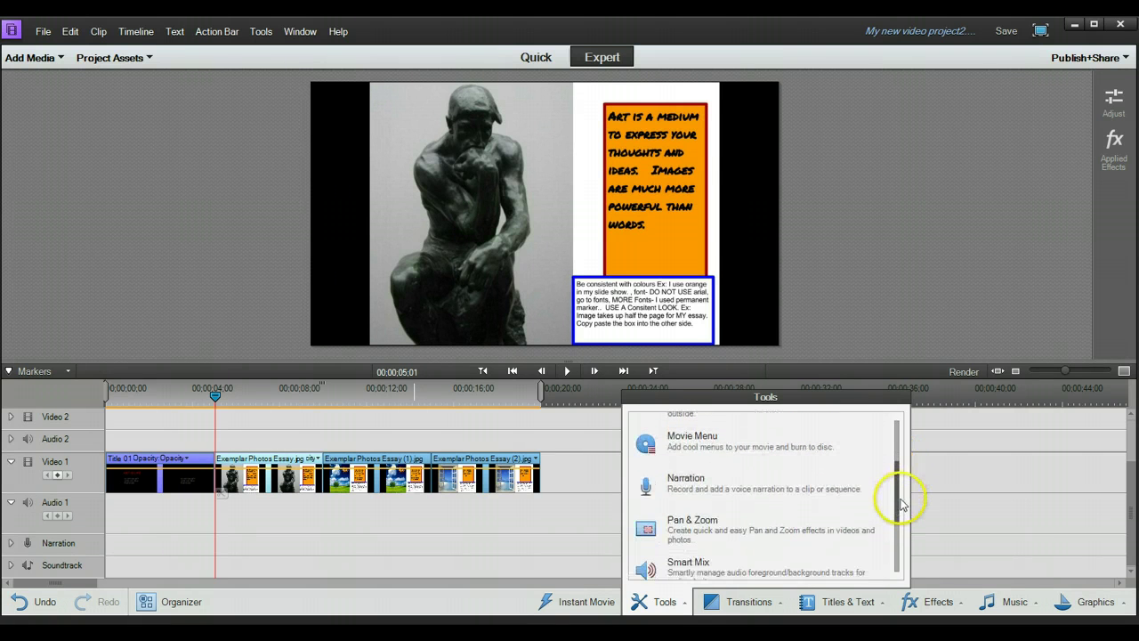
left_click(727, 529)
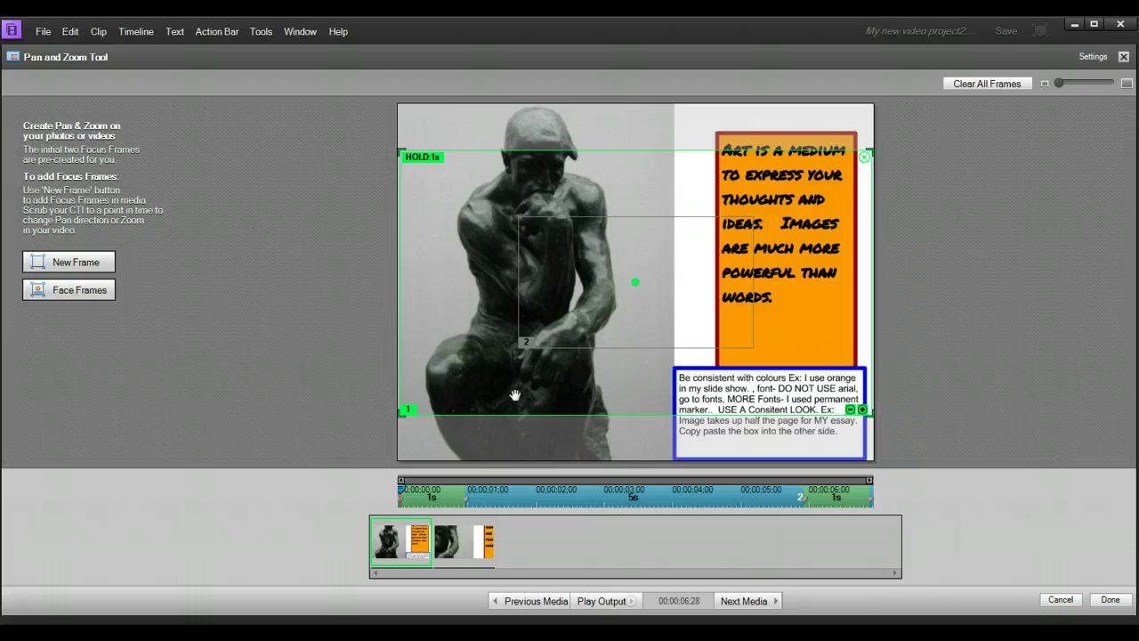
Step: Fit focus frame 1 tightly around the statue's head at the image top
left_click_drag(513, 392, 494, 92)
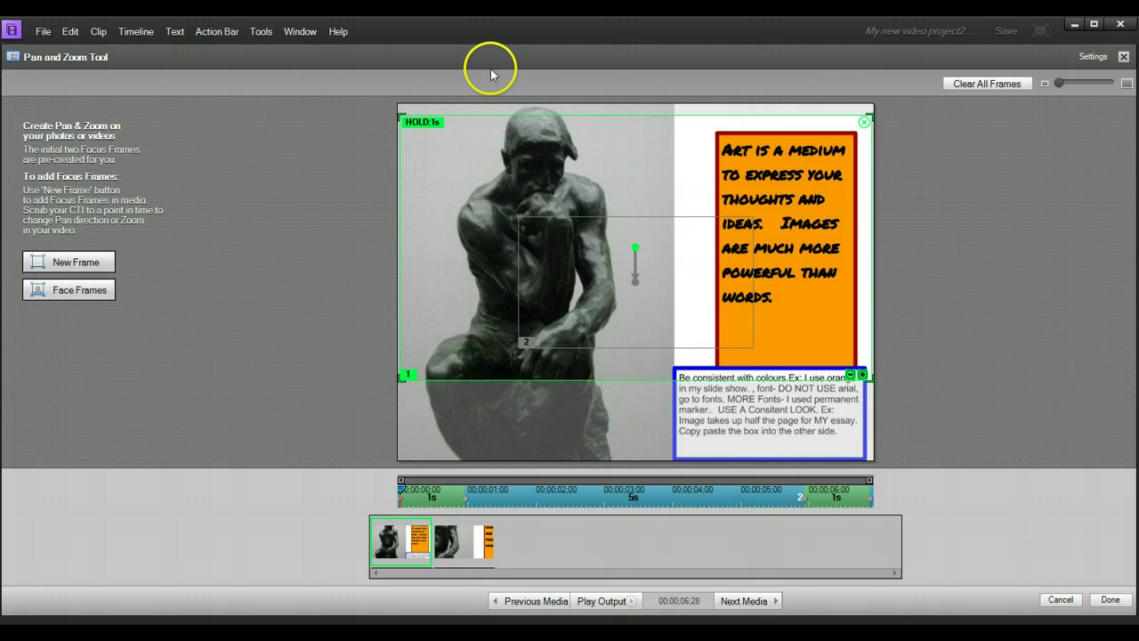
left_click_drag(447, 135, 453, 110)
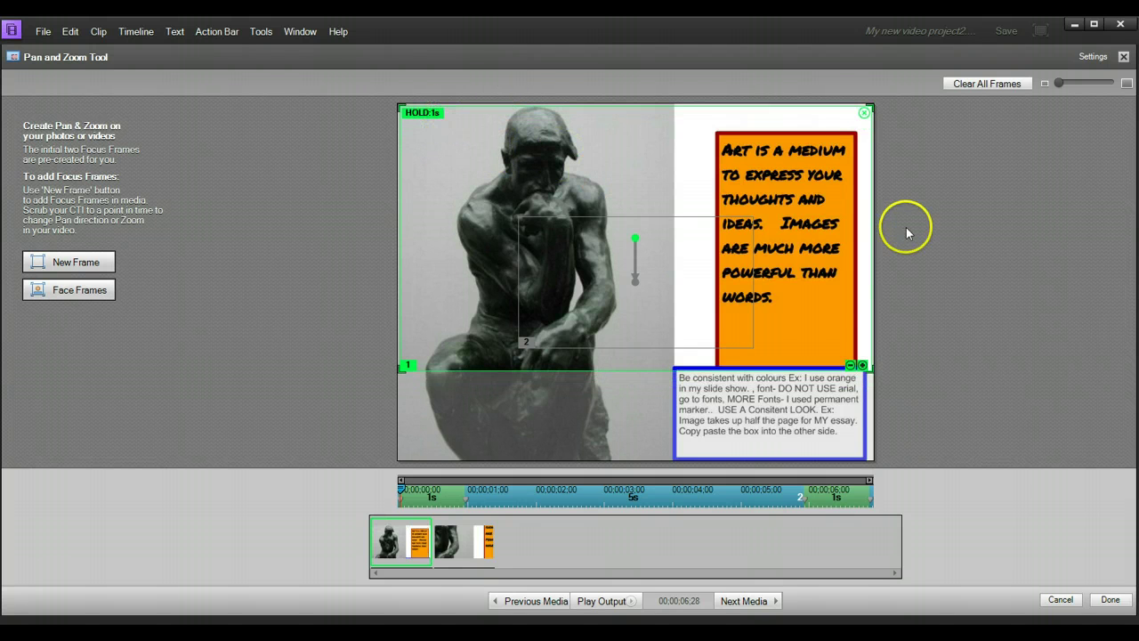
left_click_drag(872, 372, 675, 386)
Step: Add a second focus frame and enlarge it over the statue's lower body to the bottom edge
left_click(77, 262)
left_click_drag(640, 269, 534, 398)
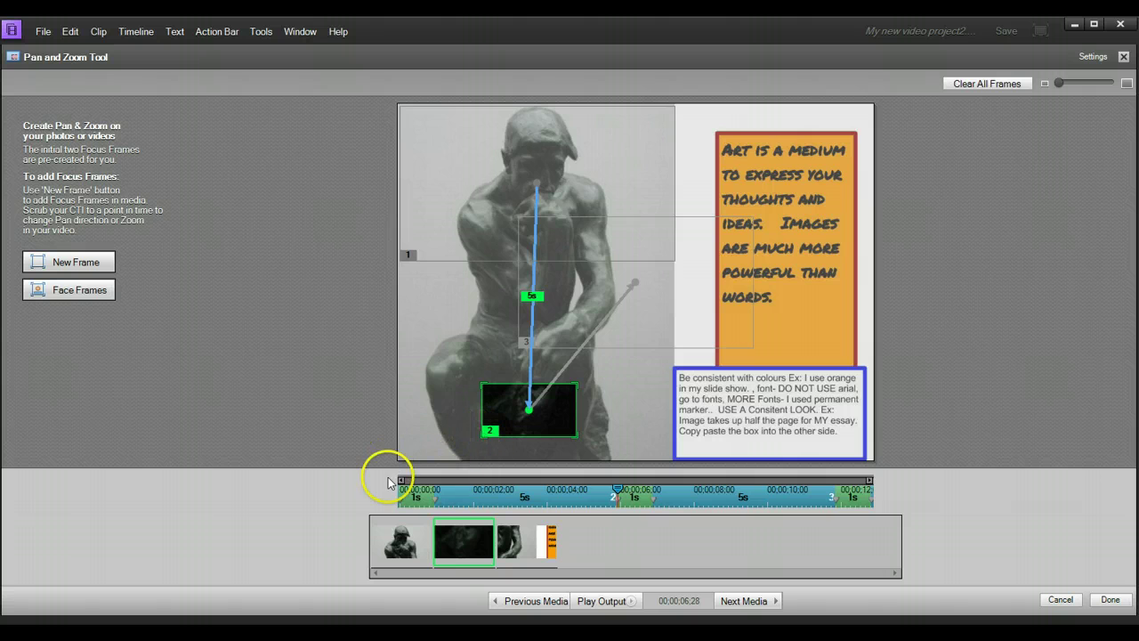
left_click_drag(478, 383, 401, 334)
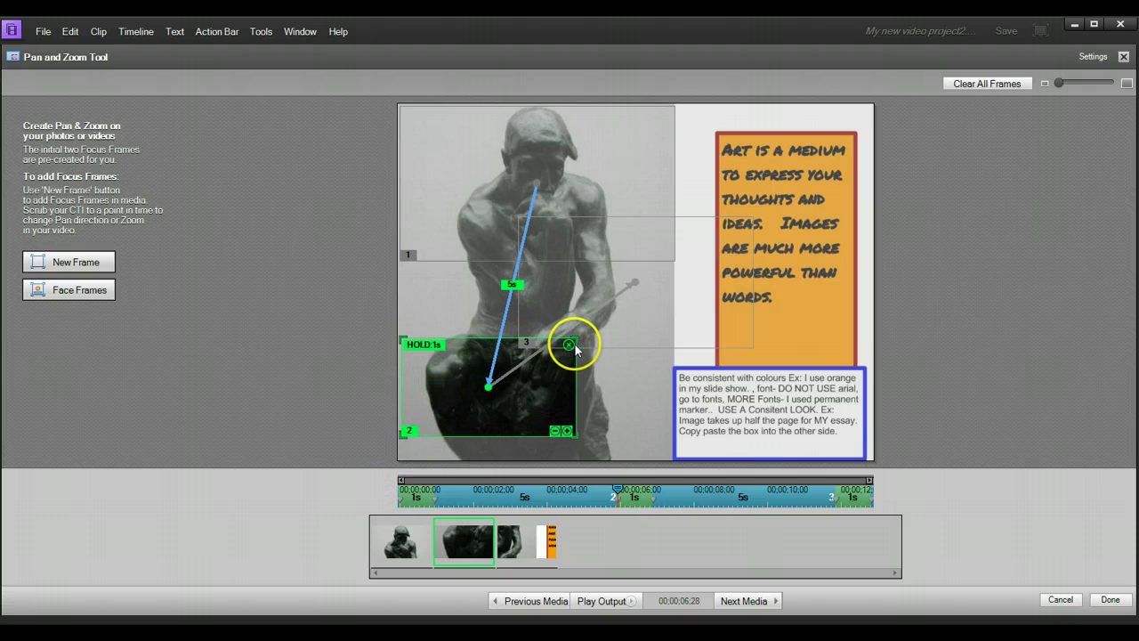
left_click_drag(578, 339, 632, 308)
left_click_drag(763, 303, 818, 283)
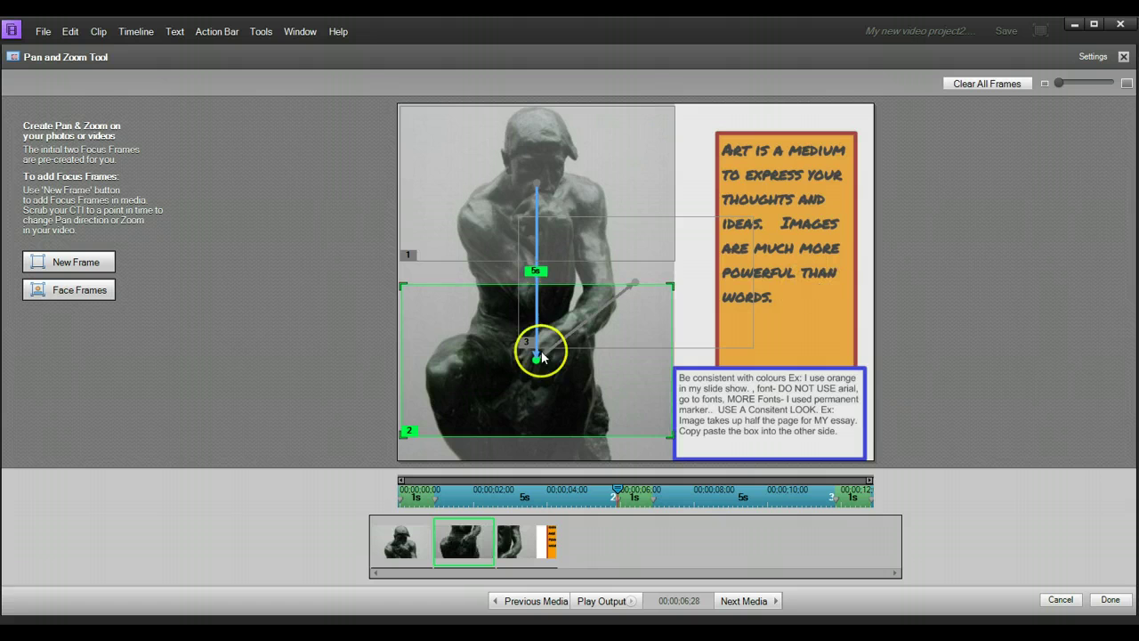
mouse_move(551, 411)
left_click_drag(550, 411, 543, 467)
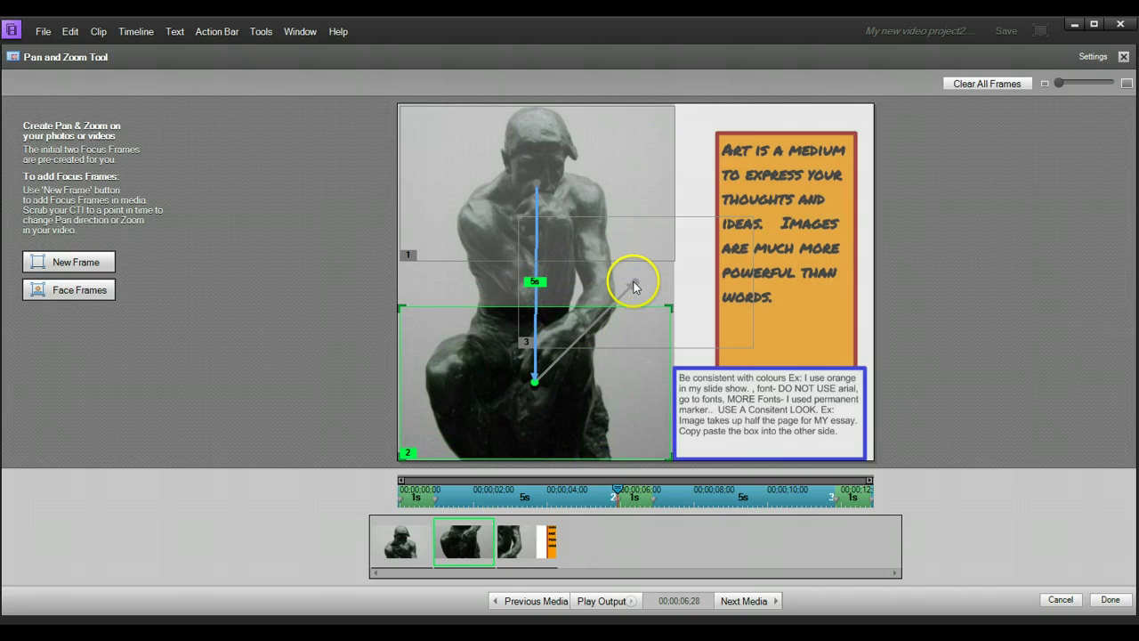
Step: Move and shrink focus frame 3 onto the top of the orange text box
left_click(632, 281)
left_click_drag(633, 282, 774, 152)
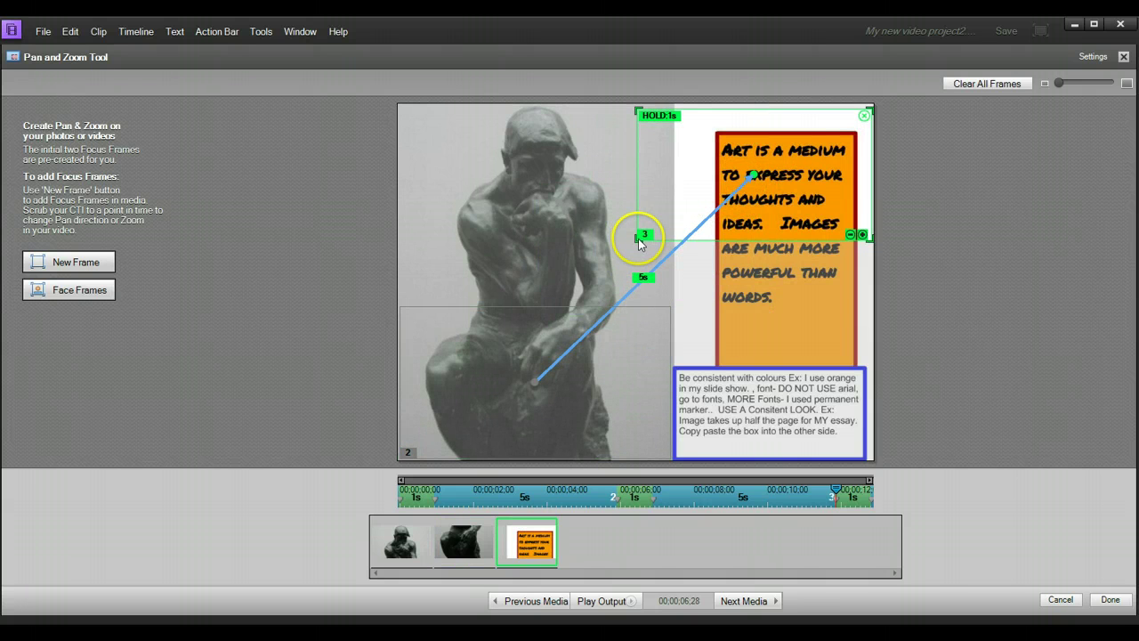
left_click_drag(638, 238, 711, 220)
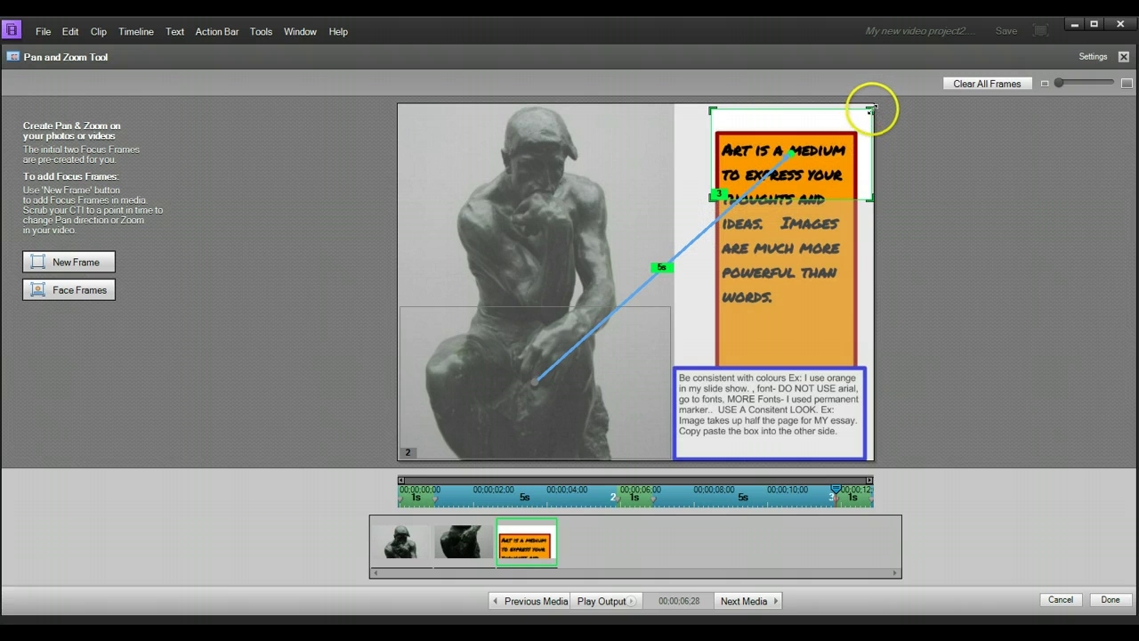
left_click_drag(871, 109, 825, 133)
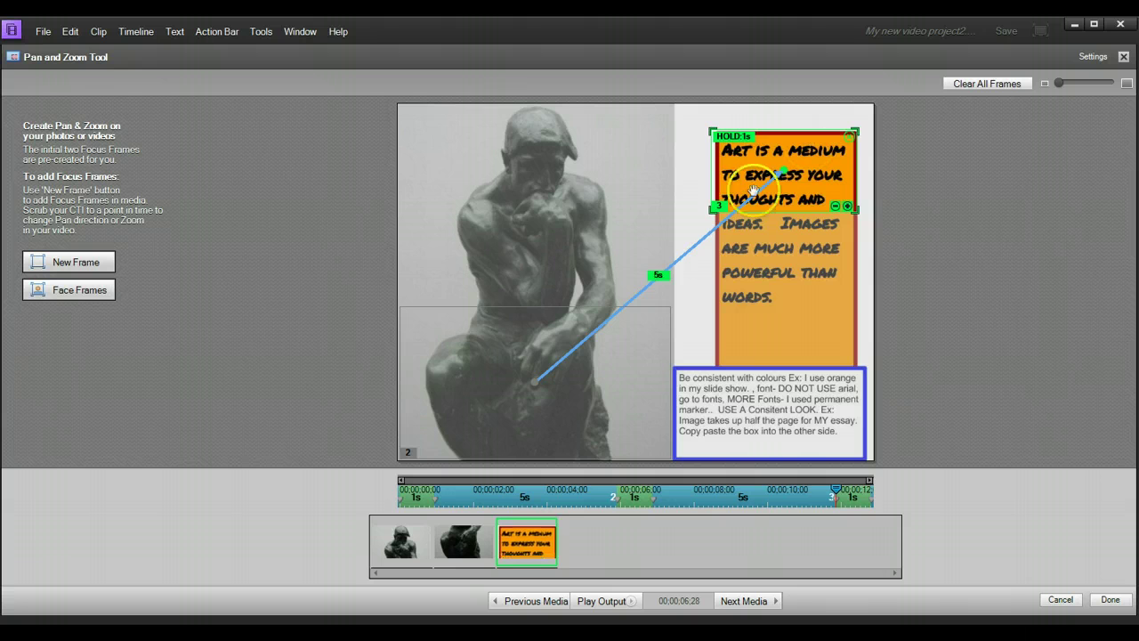
Step: Add focus frame 4 and enlarge it over the lower orange area around WORDS
left_click(106, 263)
left_click_drag(631, 262, 720, 356)
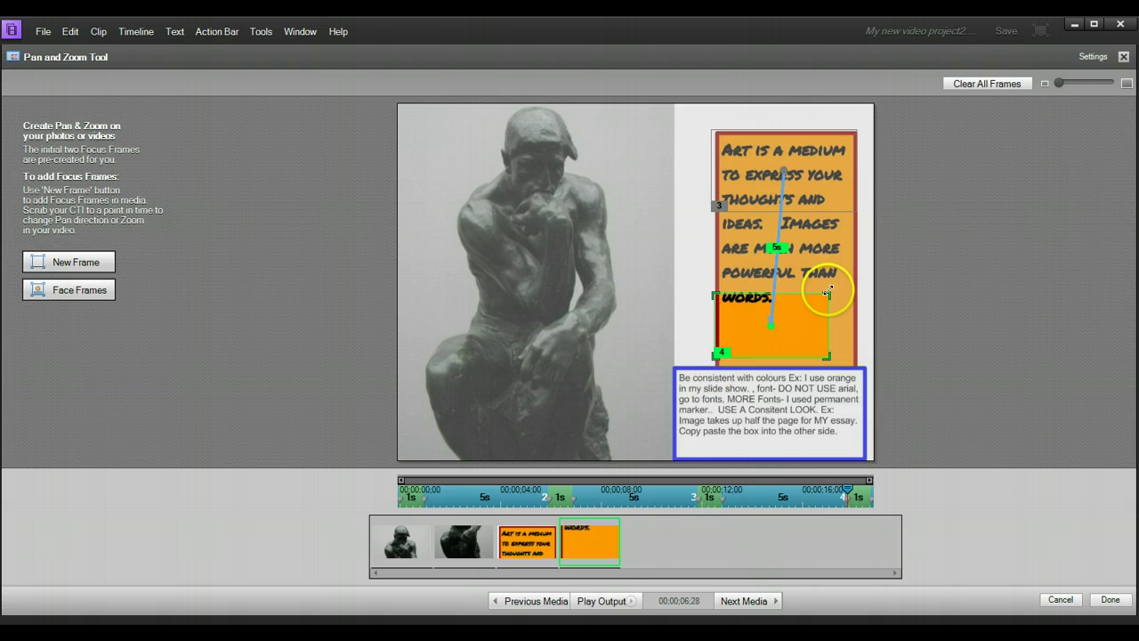
left_click_drag(827, 295, 857, 276)
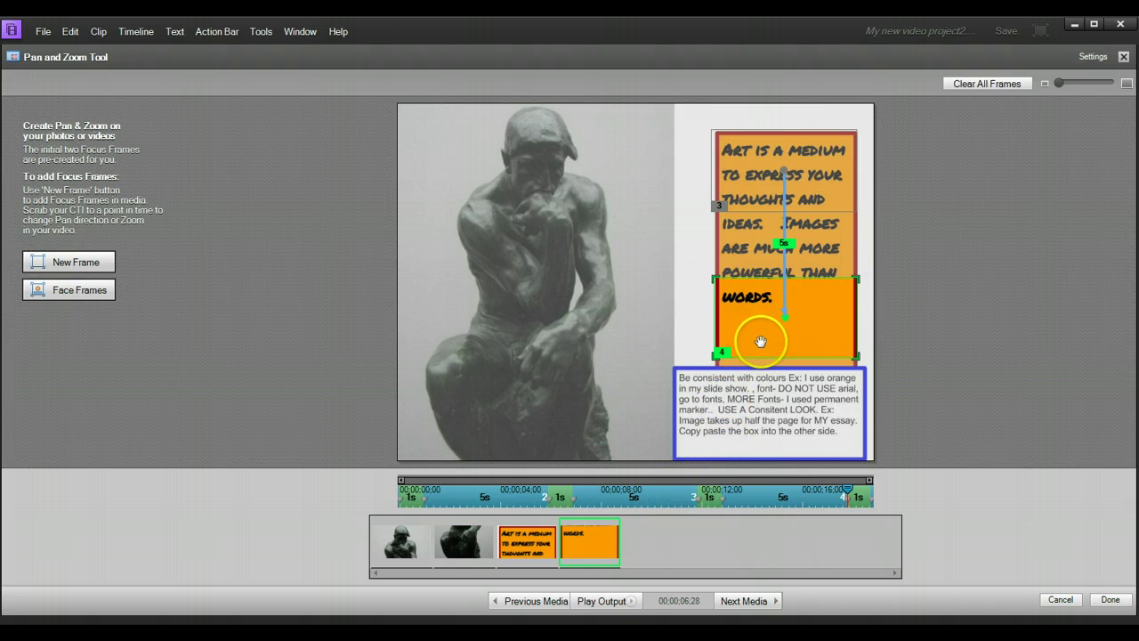
mouse_move(761, 340)
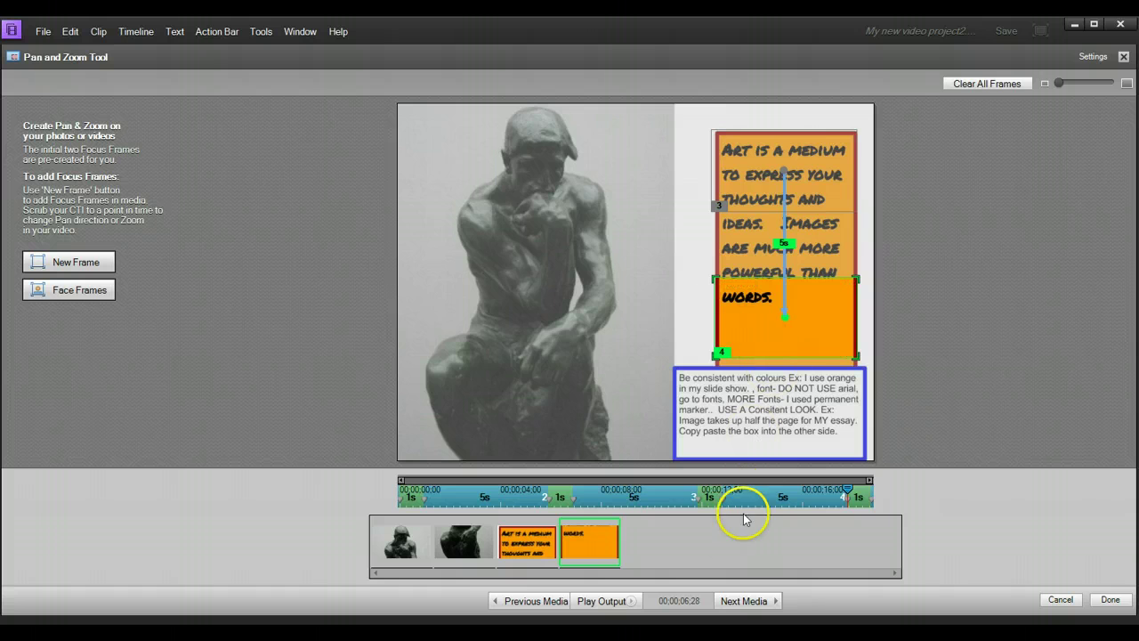
Step: Finish the Pan & Zoom and play the slideshow through to the window slide
left_click(1109, 600)
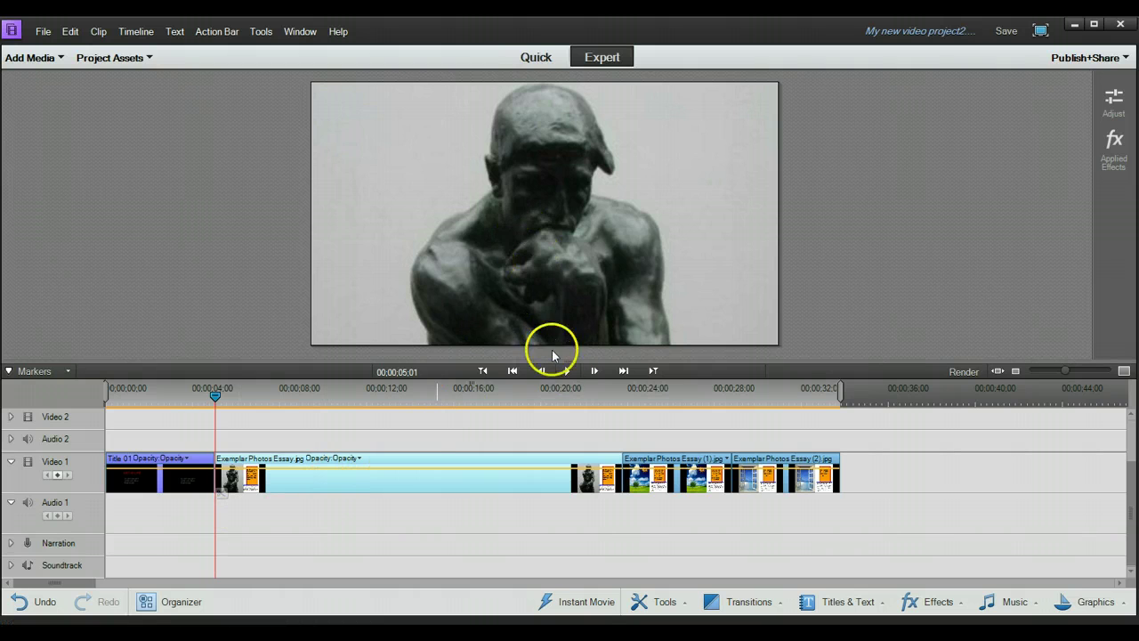
left_click(562, 370)
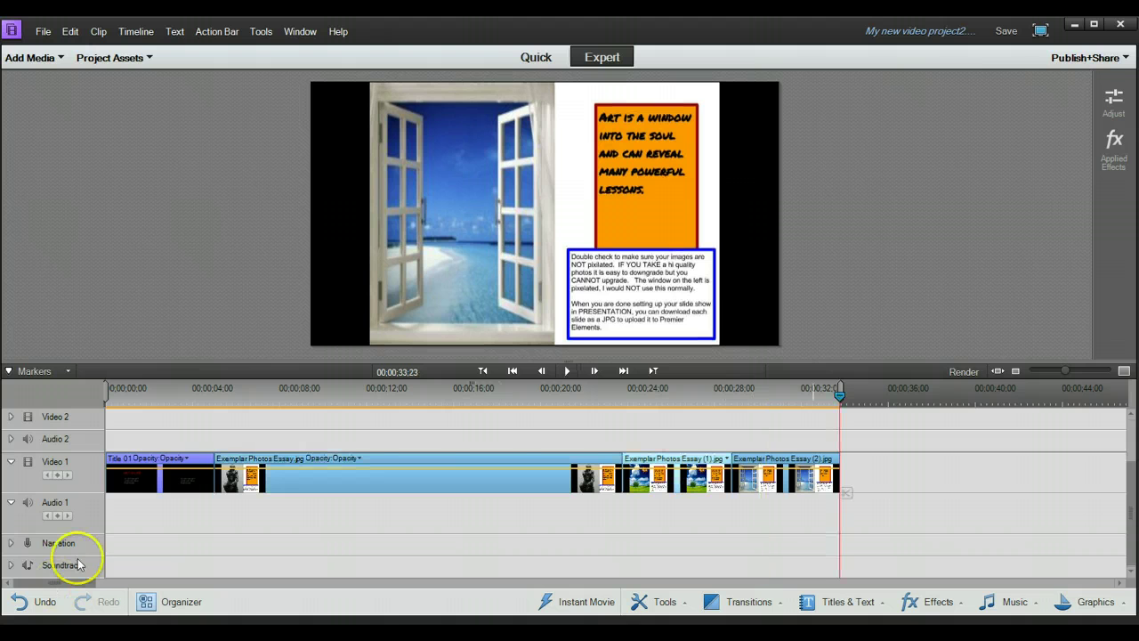
Step: Start File > Save As and enter 'art' as the new project name
left_click(43, 31)
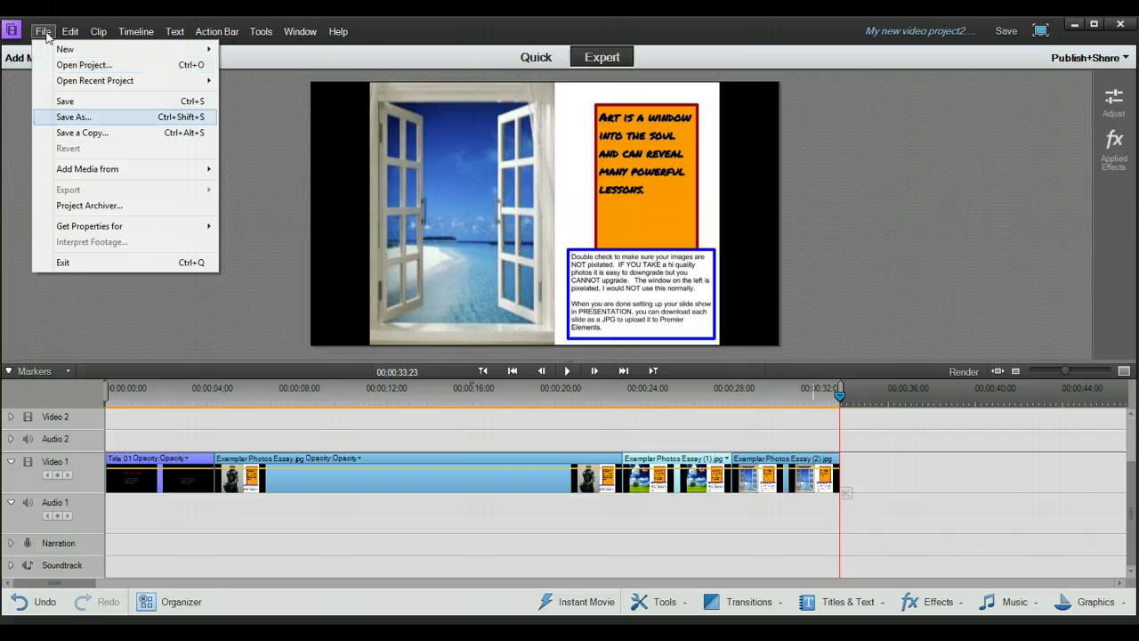
left_click(80, 116)
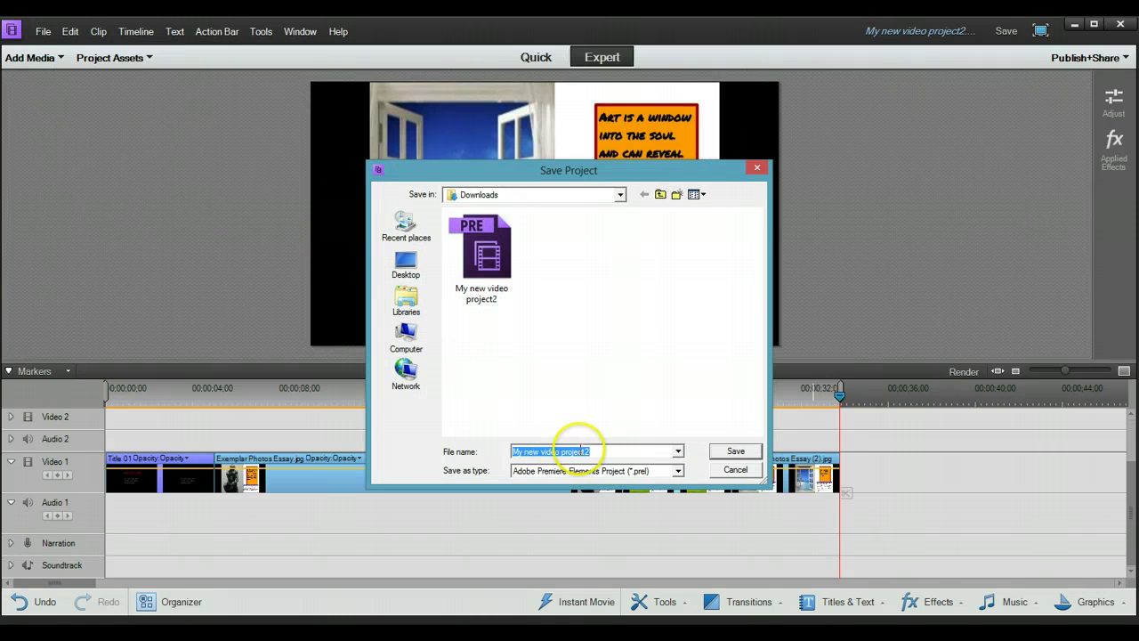
type("art")
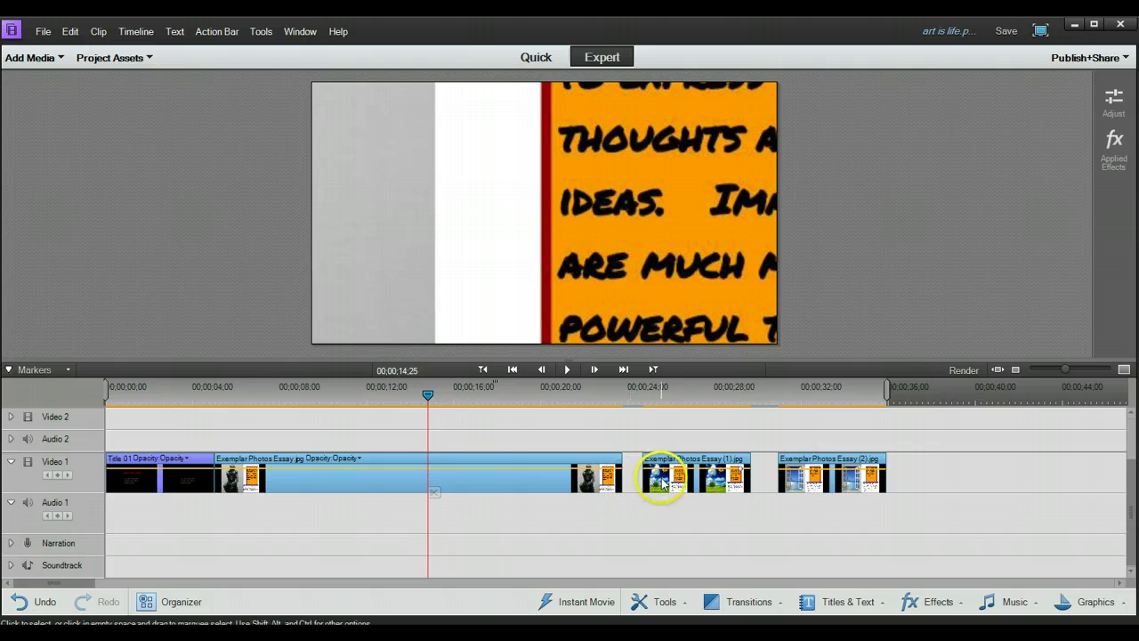
Step: Add a 1-second Spin 3D Motion transition at the start of Exemplar Photos Essay (1).jpg
left_click(746, 606)
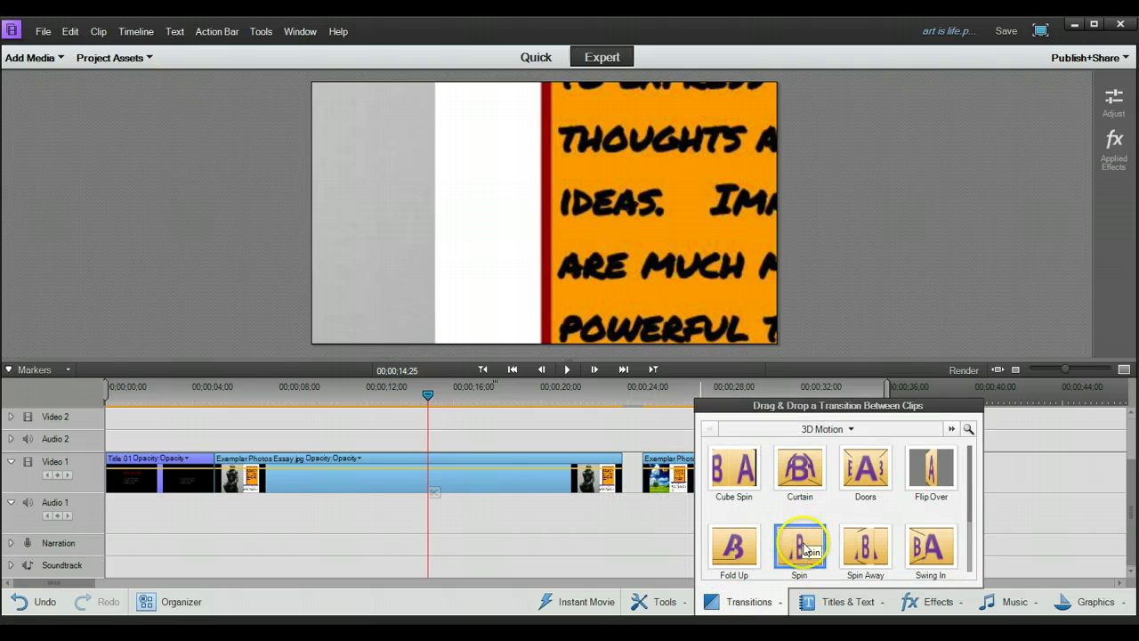
left_click_drag(806, 542, 633, 483)
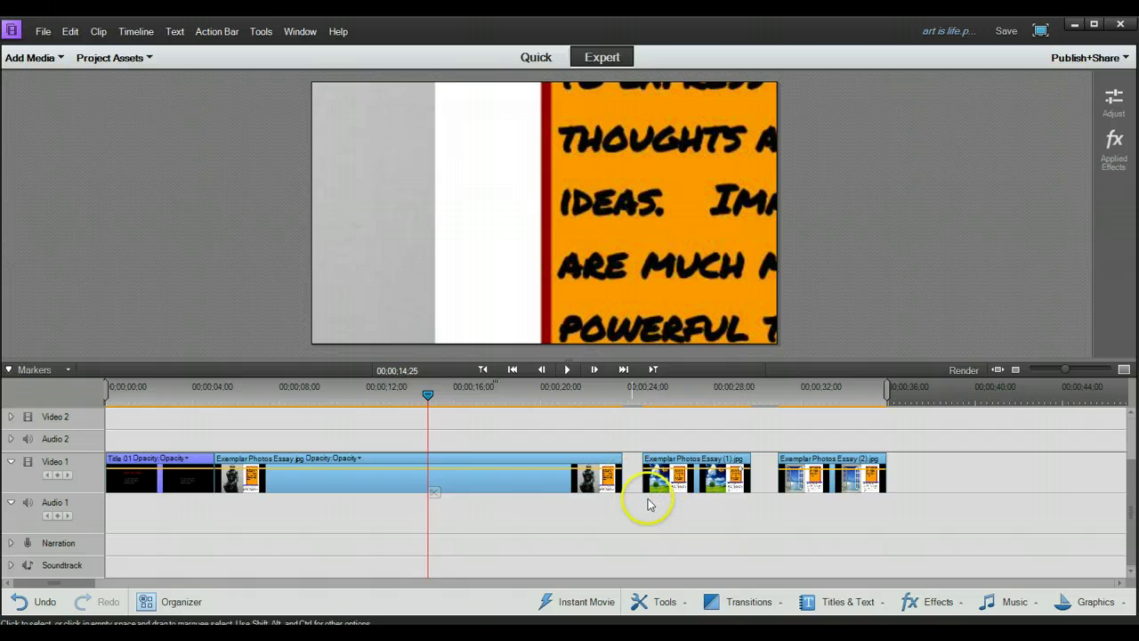
left_click(774, 602)
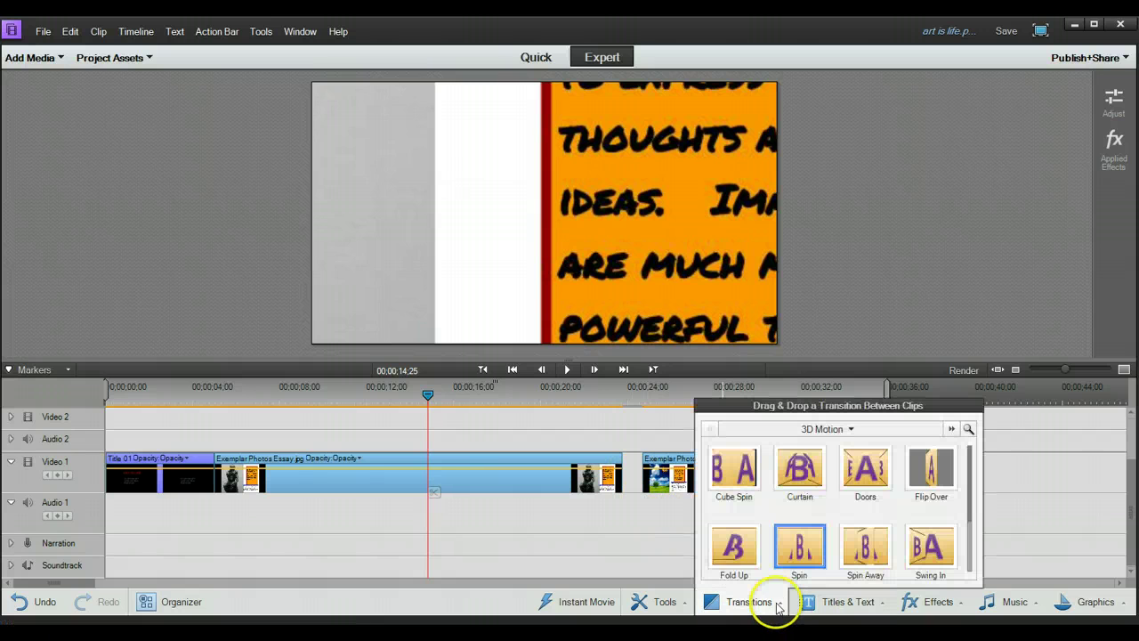
left_click_drag(796, 542, 644, 485)
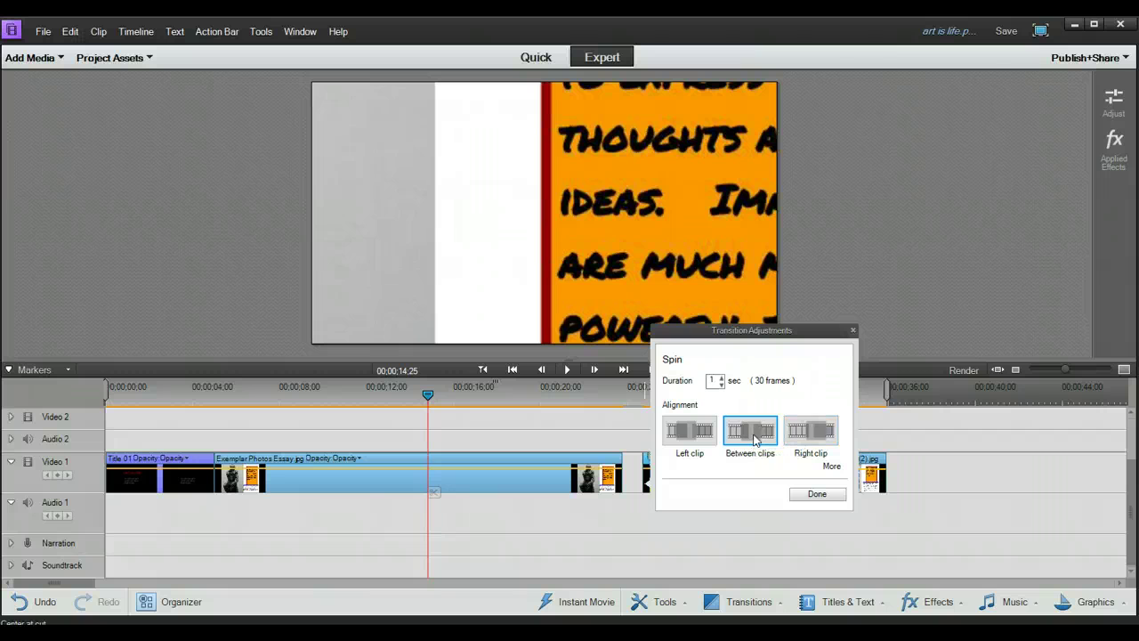
left_click(806, 491)
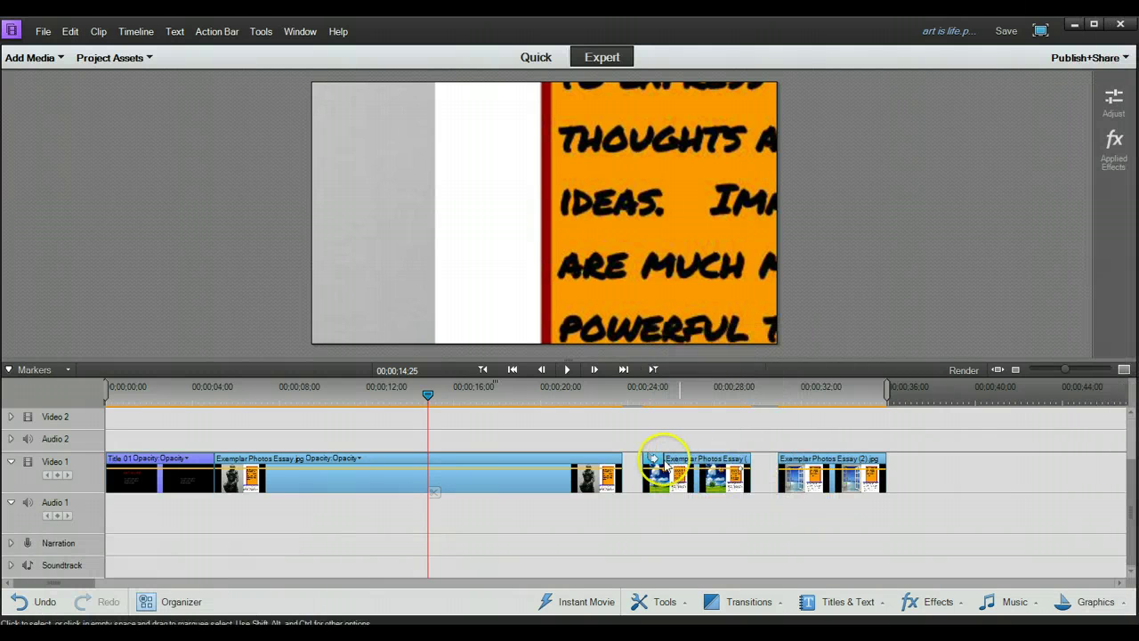
Step: Butt Exemplar Photos Essay (1).jpg and (2).jpg against the earlier clips, then preview Flip Over
mouse_move(661, 464)
left_mouse_down()
mouse_move(639, 463)
mouse_move(648, 466)
left_mouse_up()
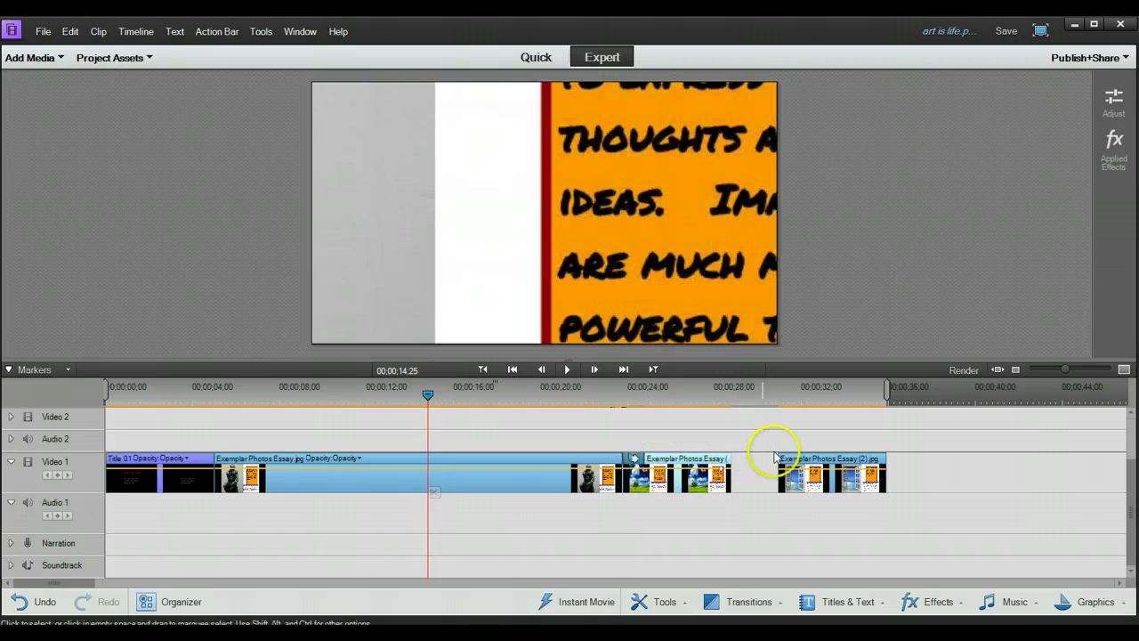
left_click_drag(787, 460, 752, 463)
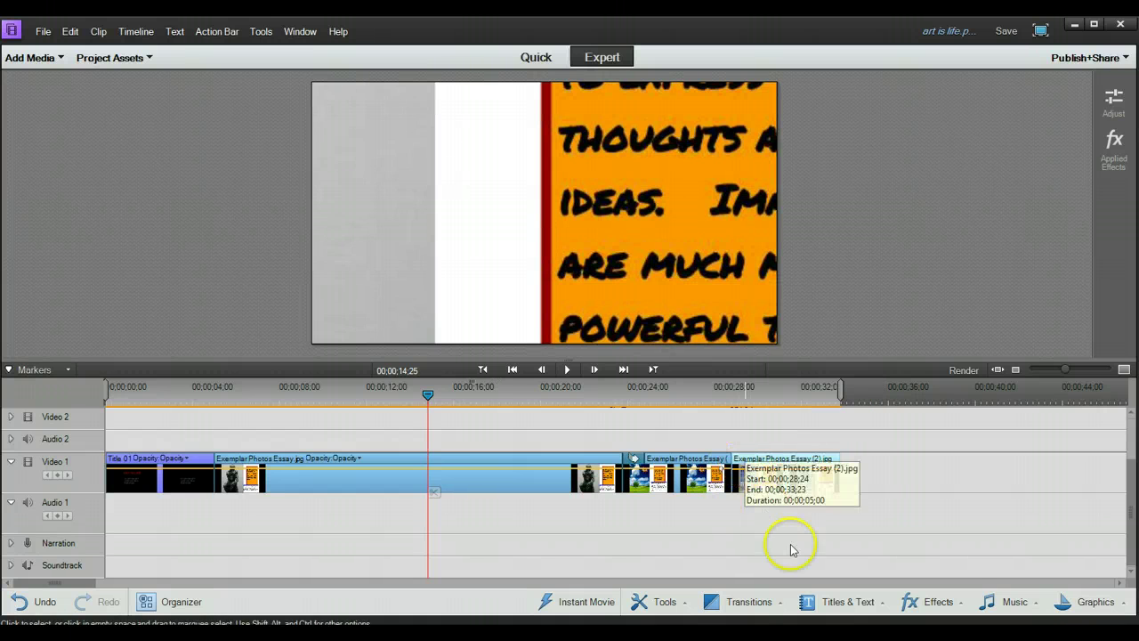
left_click(756, 600)
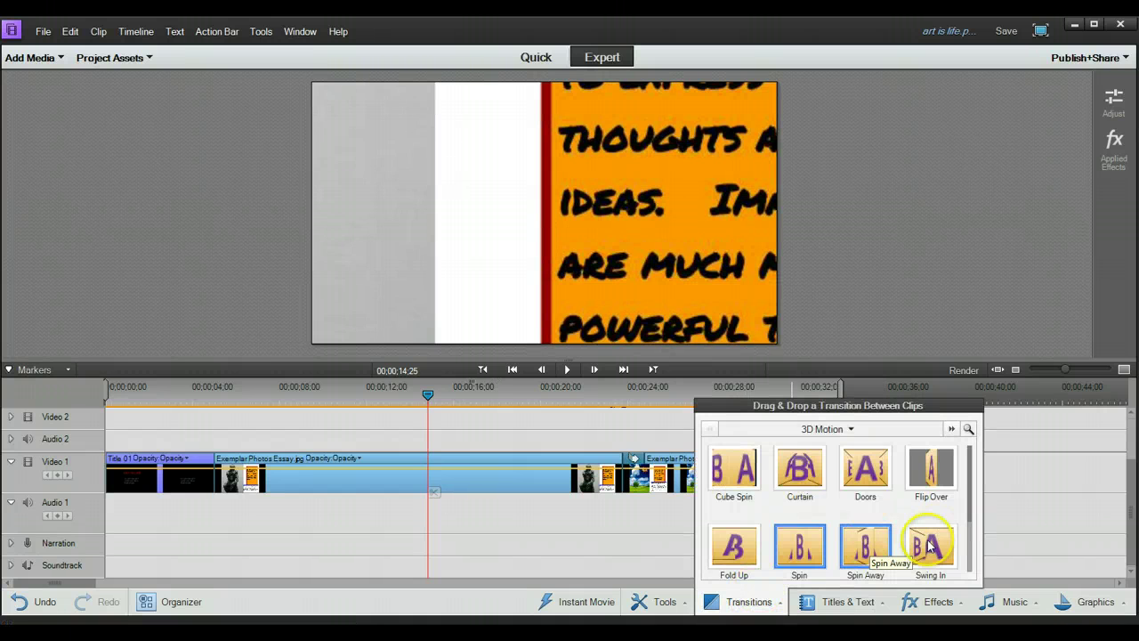
left_click(931, 483)
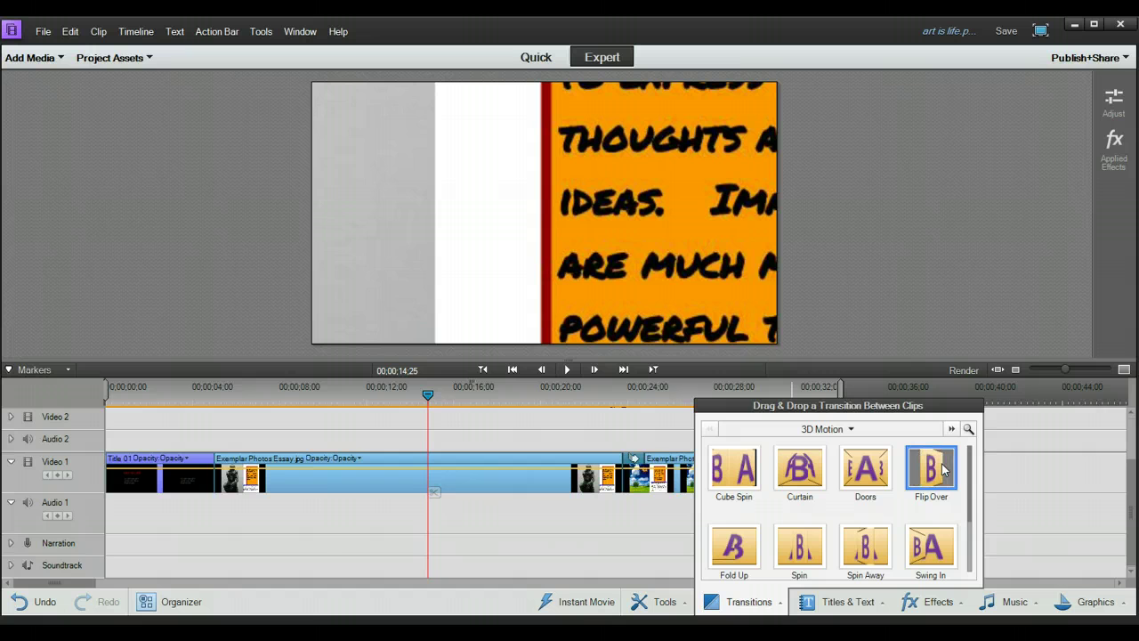
Step: Dismiss the Windows charms overlay and close the transitions list
key("super+c")
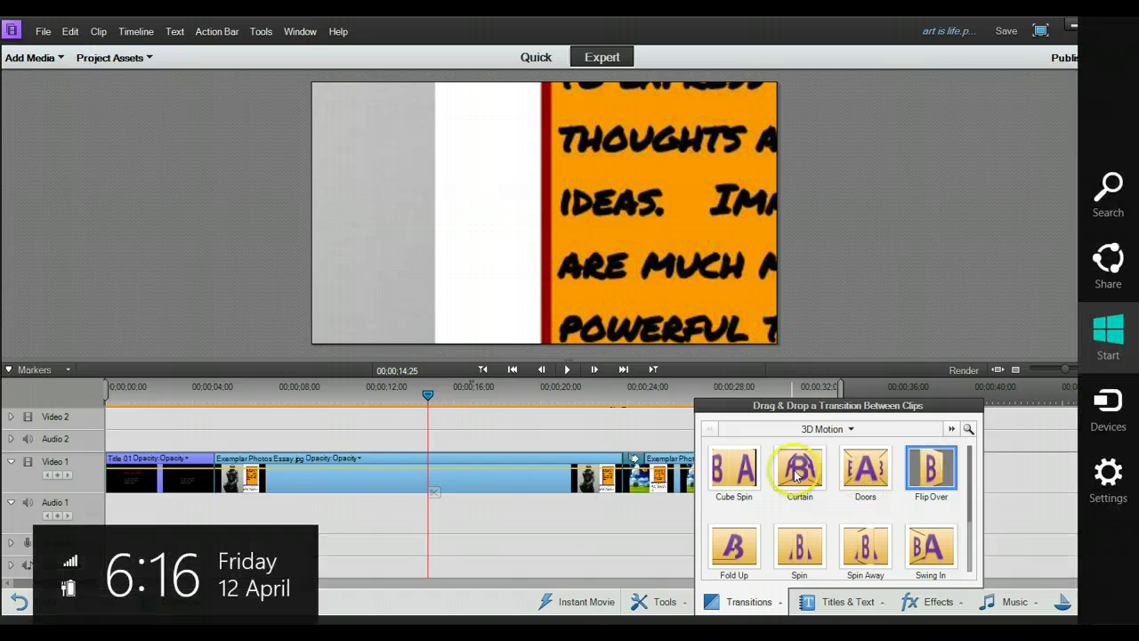
left_click(634, 516)
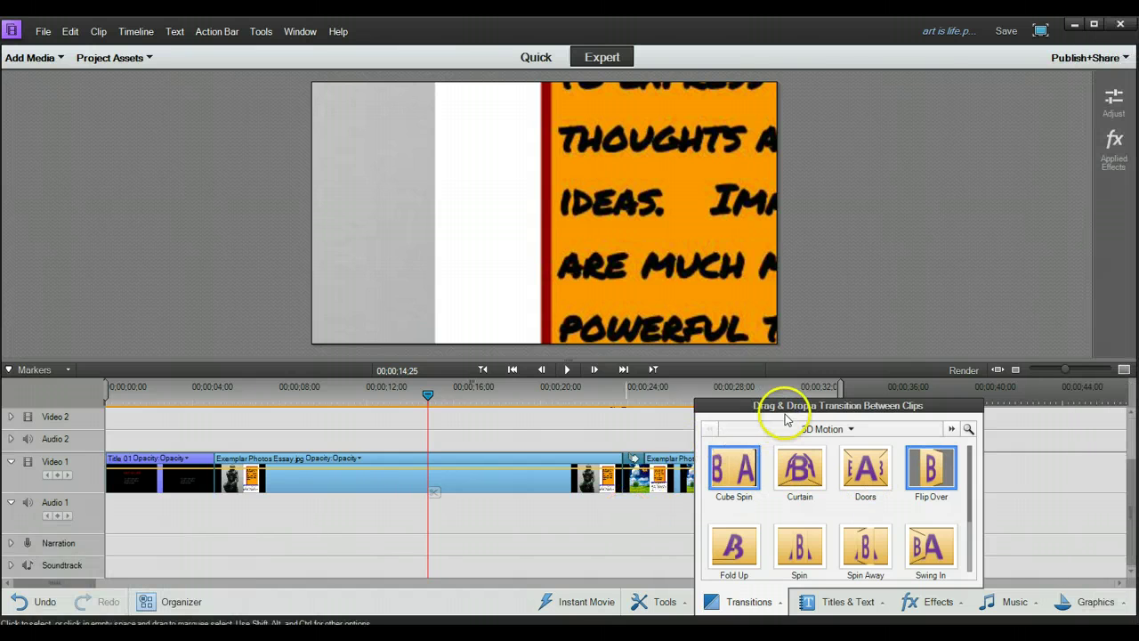
left_click(992, 445)
key("super+c")
left_click(996, 448)
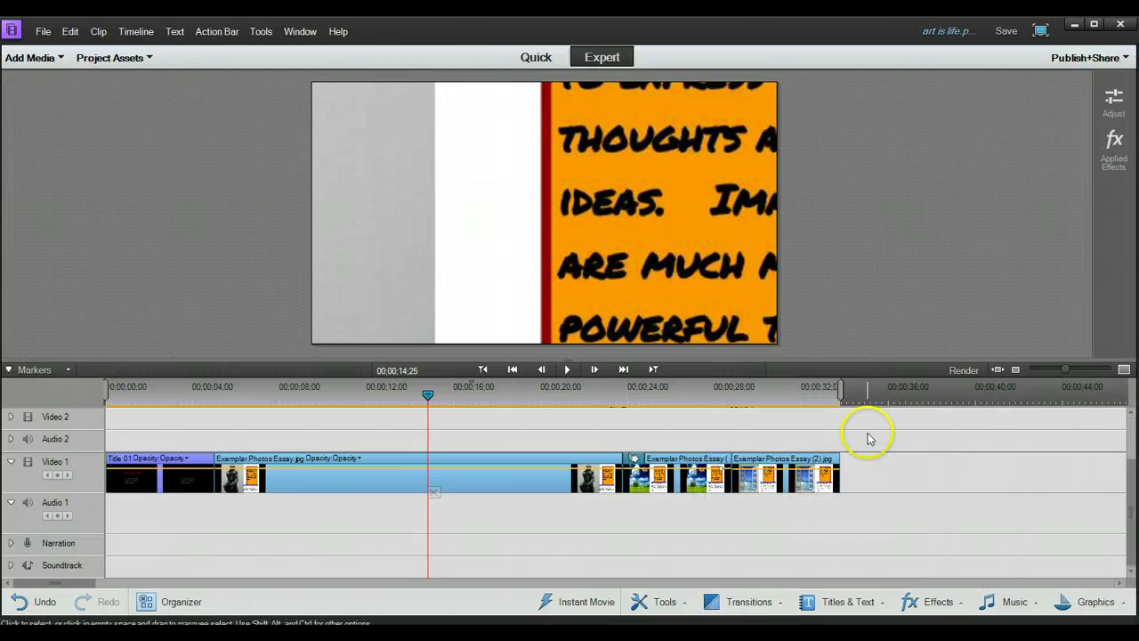
Step: Scrub forward and scroll the timeline to show the end clips around 00;00;28;24
left_click_drag(422, 394, 732, 410)
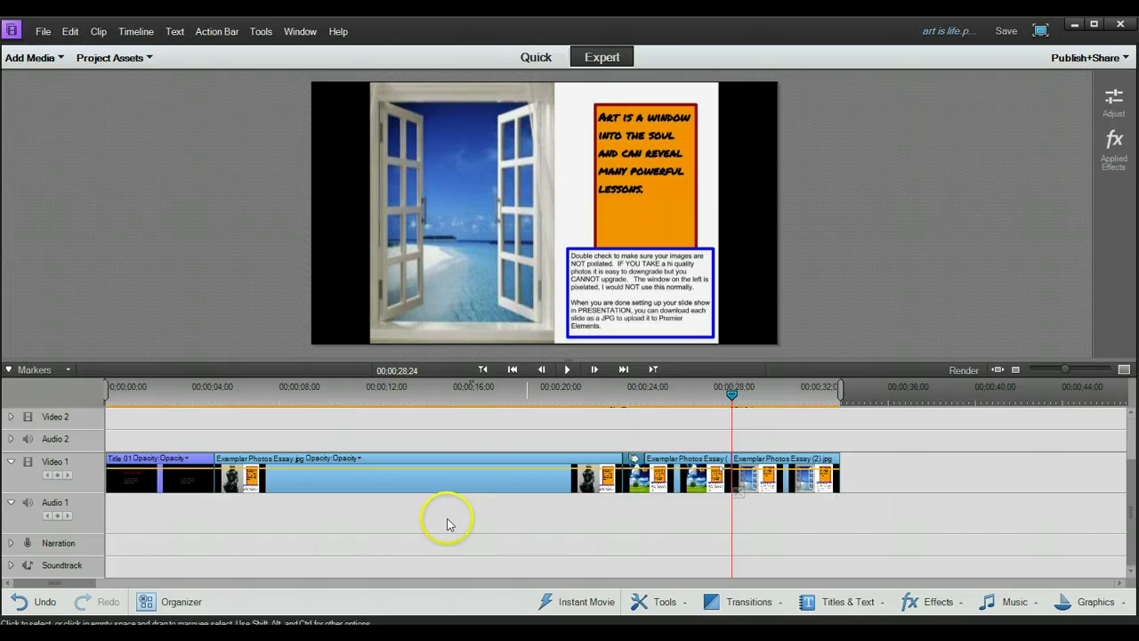
left_click_drag(72, 585, 104, 583)
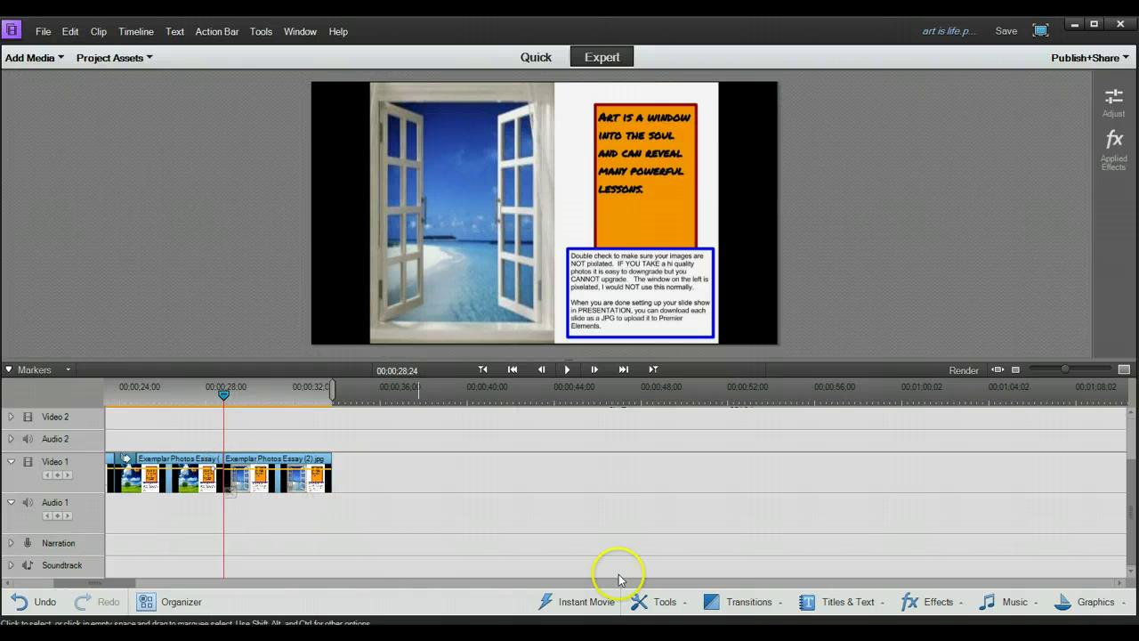
Step: Place a 1-second Flip Over between the landscape and window slides, then scrub back to check it
left_click(757, 601)
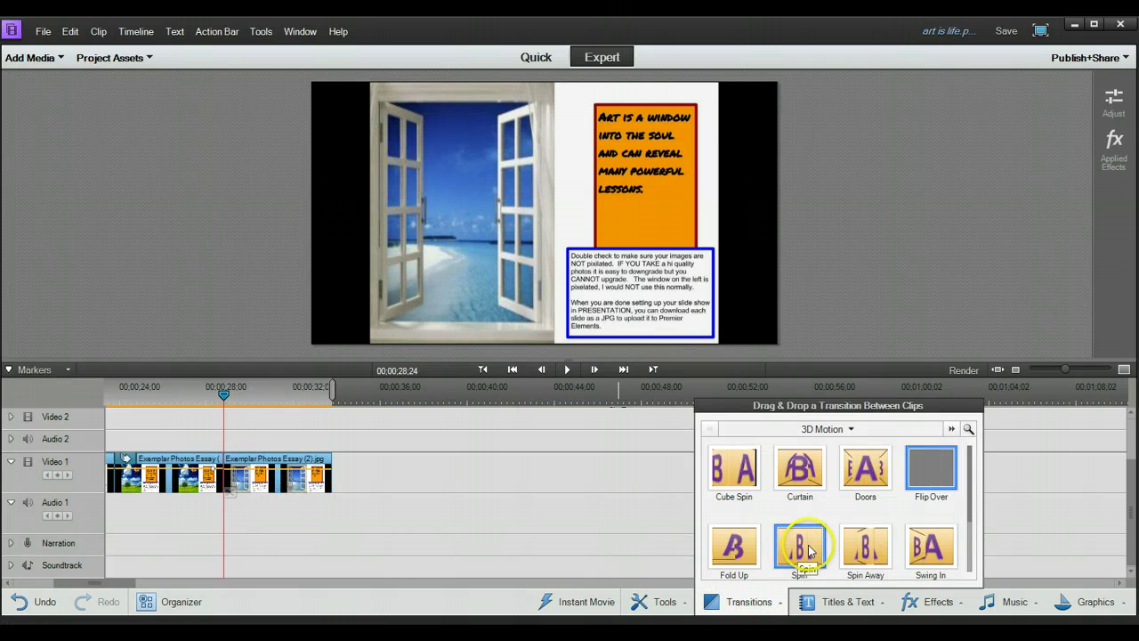
left_click_drag(903, 470, 234, 471)
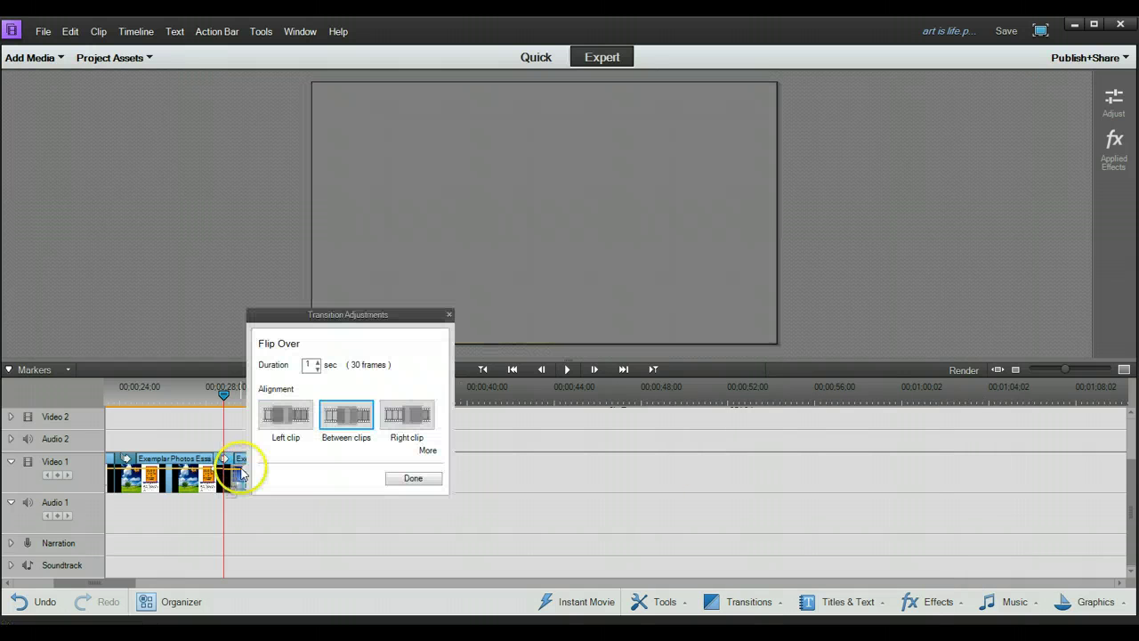
left_click(398, 479)
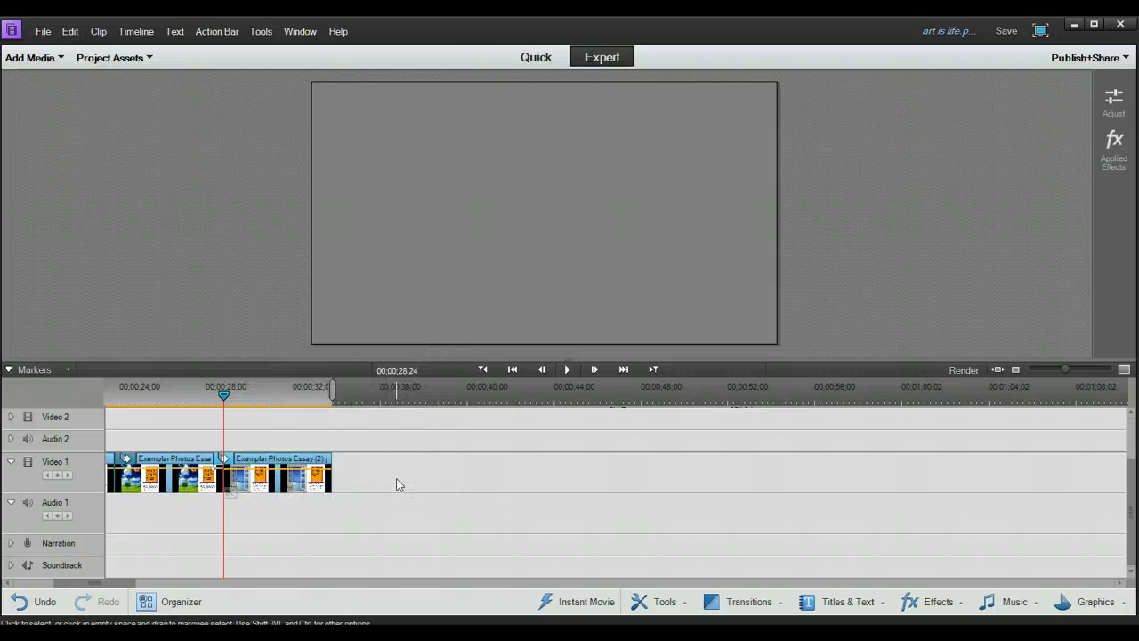
mouse_move(223, 391)
left_mouse_down()
mouse_move(203, 397)
mouse_move(236, 407)
left_mouse_up()
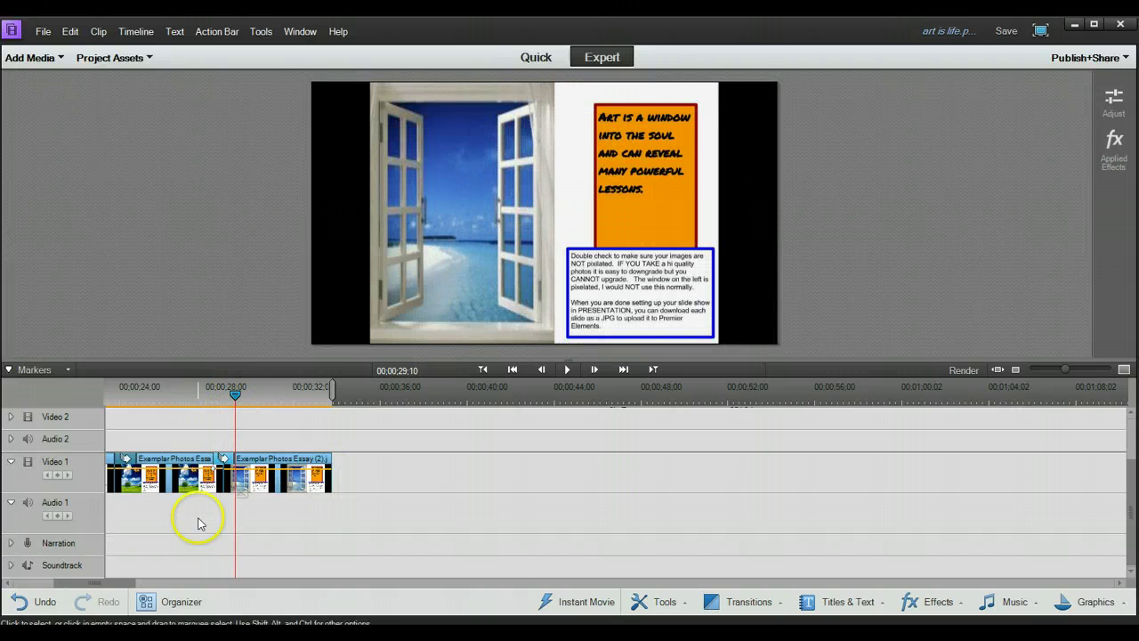
Step: Split the sun-and-tree slide clip on Video 1 at about 00;00;25;17 and select its first part
left_click(34, 602)
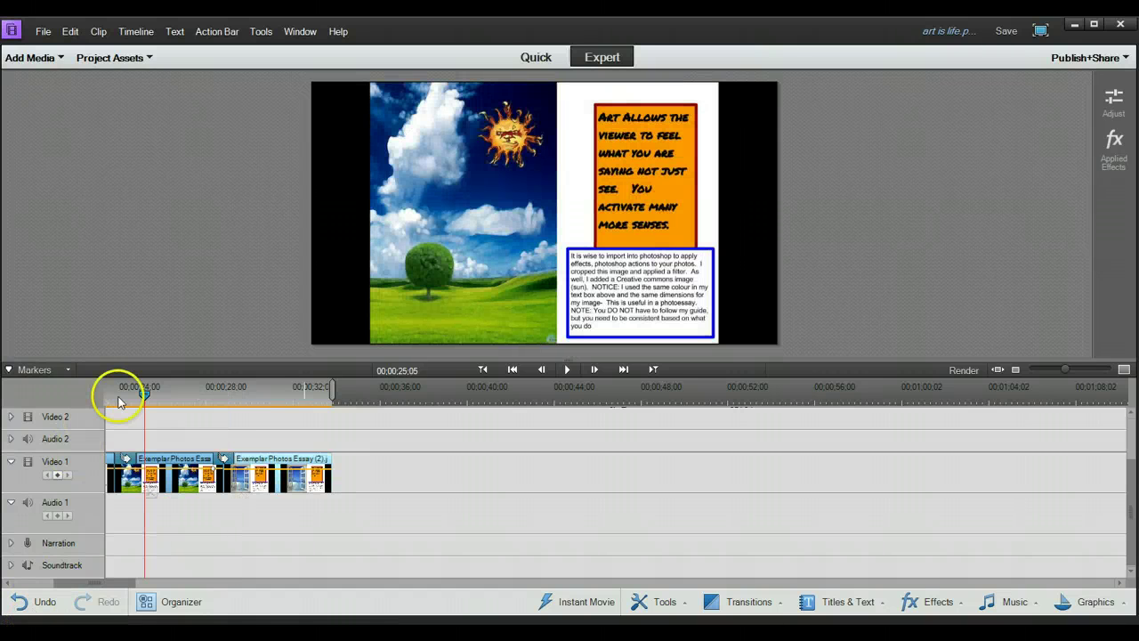
mouse_move(145, 398)
left_mouse_down()
mouse_move(136, 398)
mouse_move(153, 398)
left_mouse_up()
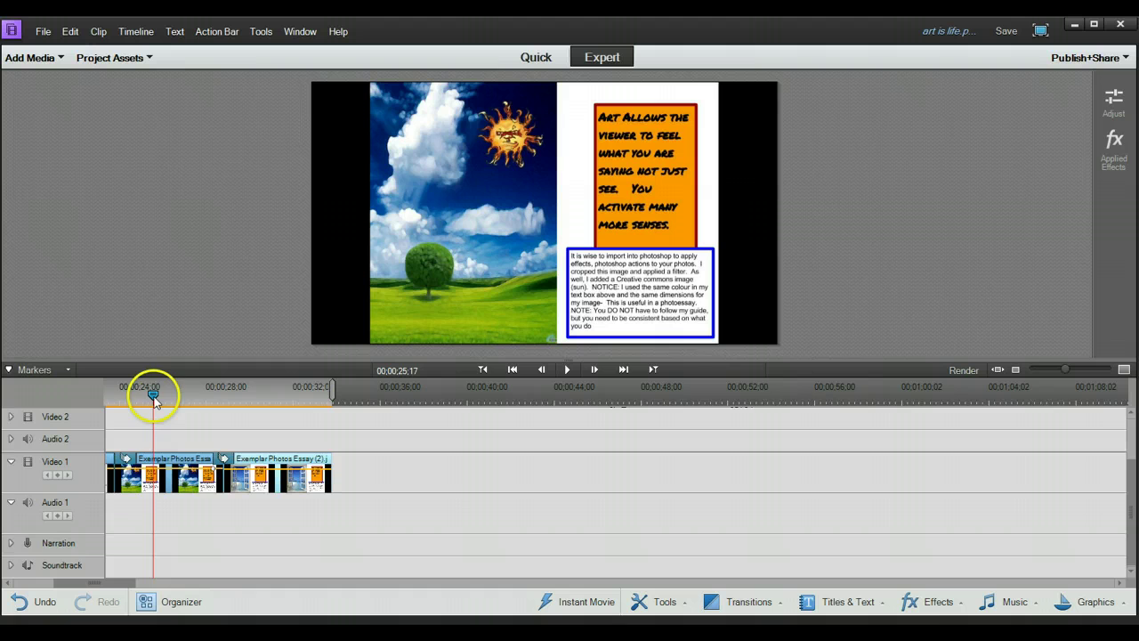
left_click(158, 492)
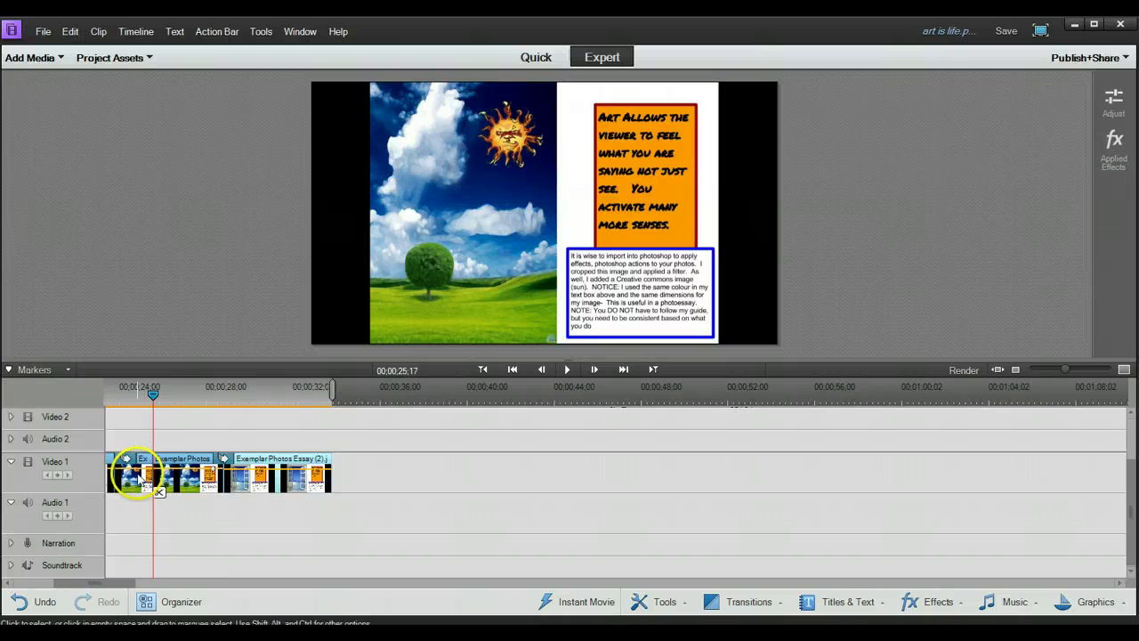
left_click(140, 478)
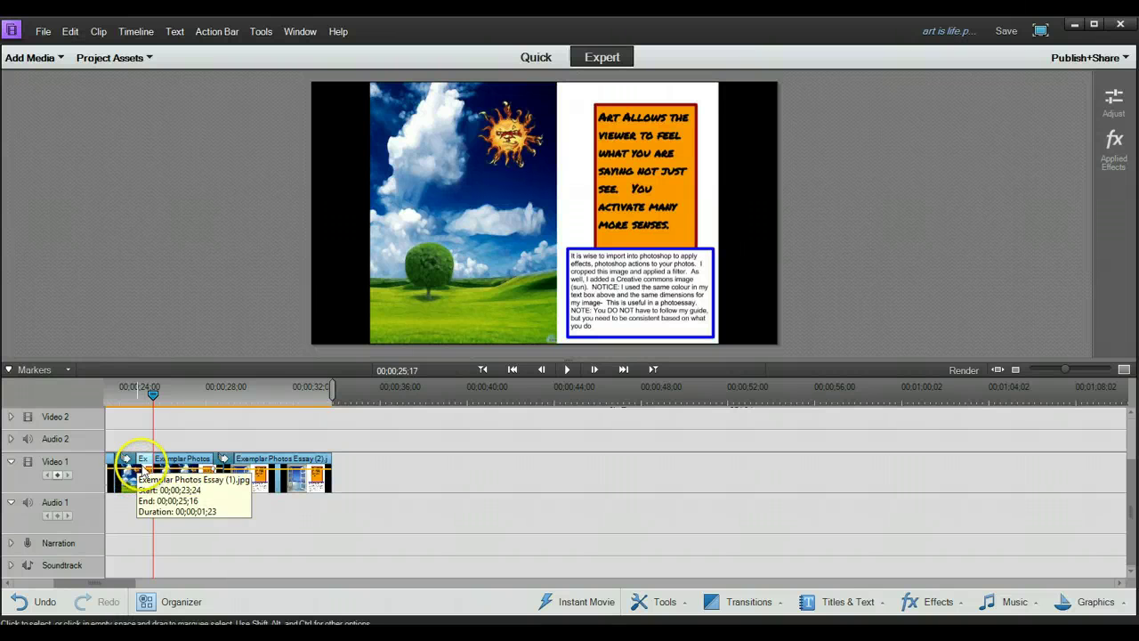
Step: Browse the Transform effects, view the clip's applied Motion and Opacity effects, and return the playhead to 24;13
left_click(921, 603)
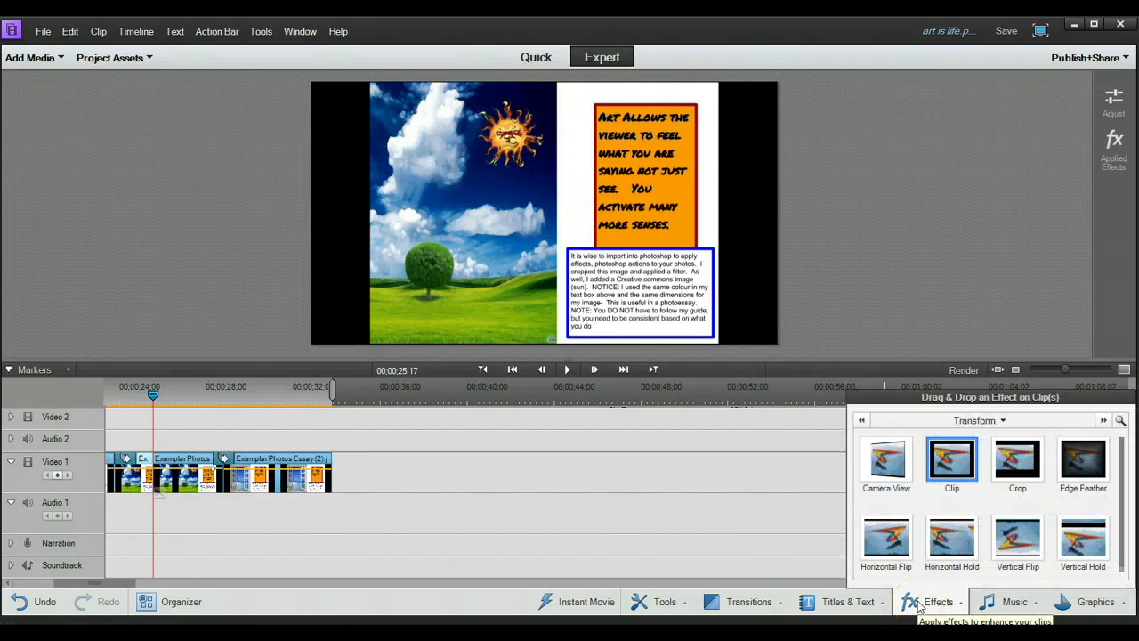
left_click(960, 518)
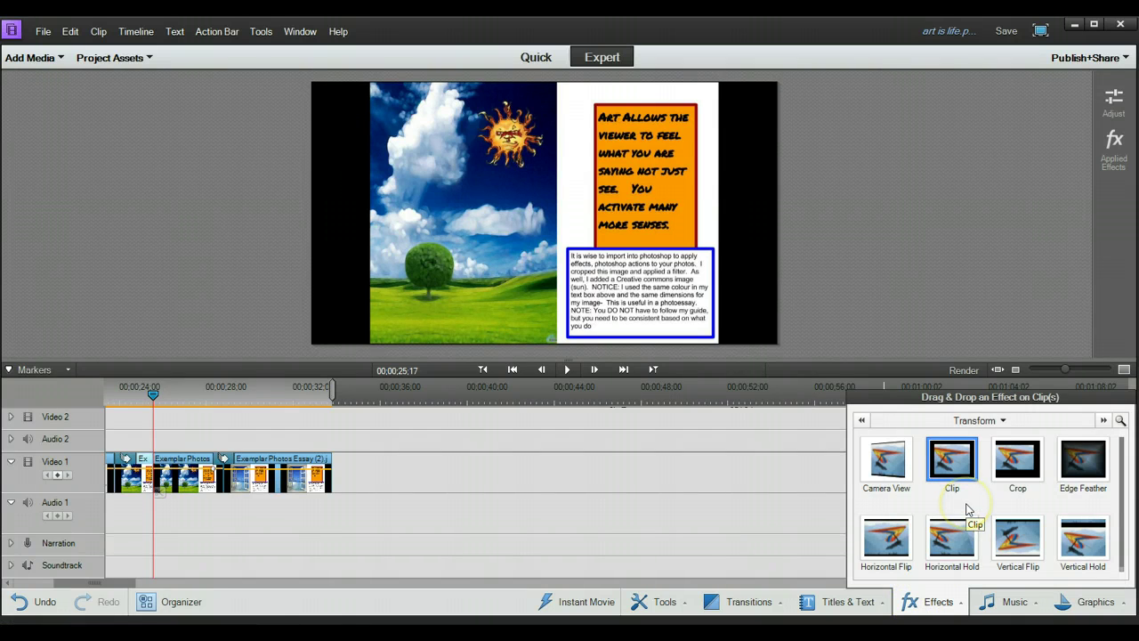
left_click(959, 479)
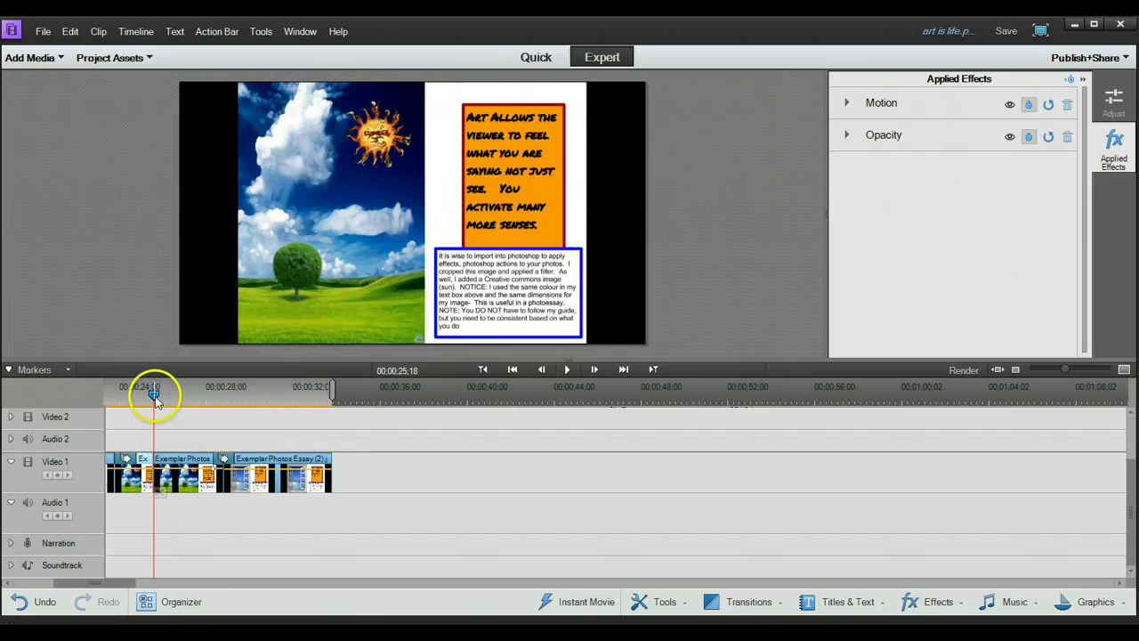
mouse_move(154, 396)
left_mouse_down()
mouse_move(111, 398)
mouse_move(135, 394)
left_mouse_up()
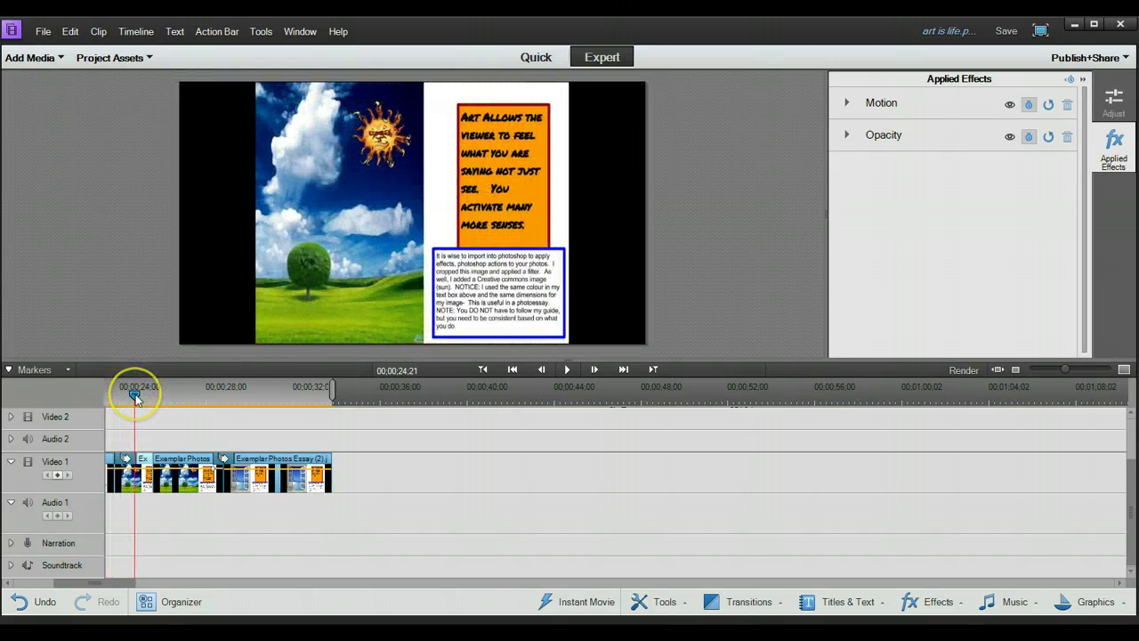
Step: Apply Crop to the first split piece with Right 49%, leaving only the sky-and-tree photo
left_click(927, 601)
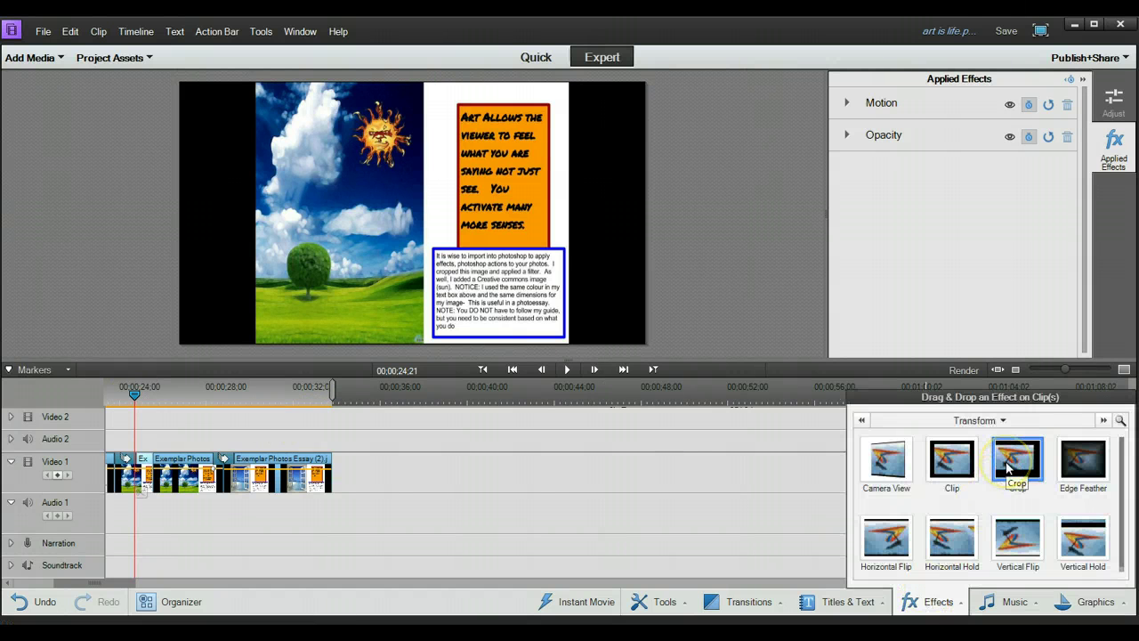
left_click_drag(1009, 469, 145, 477)
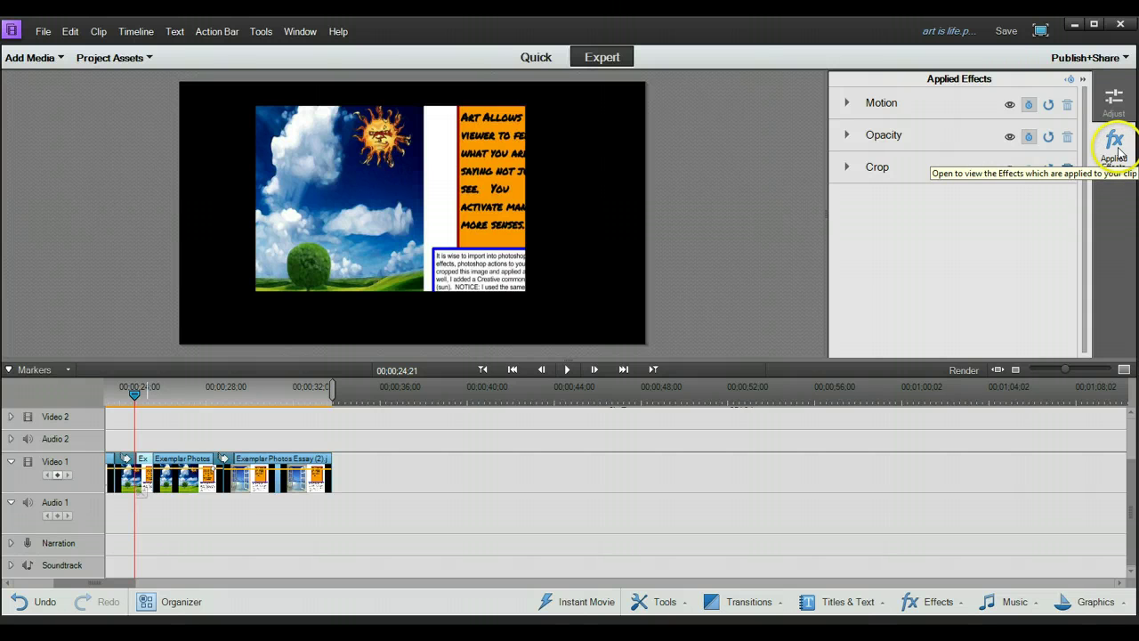
left_click(846, 169)
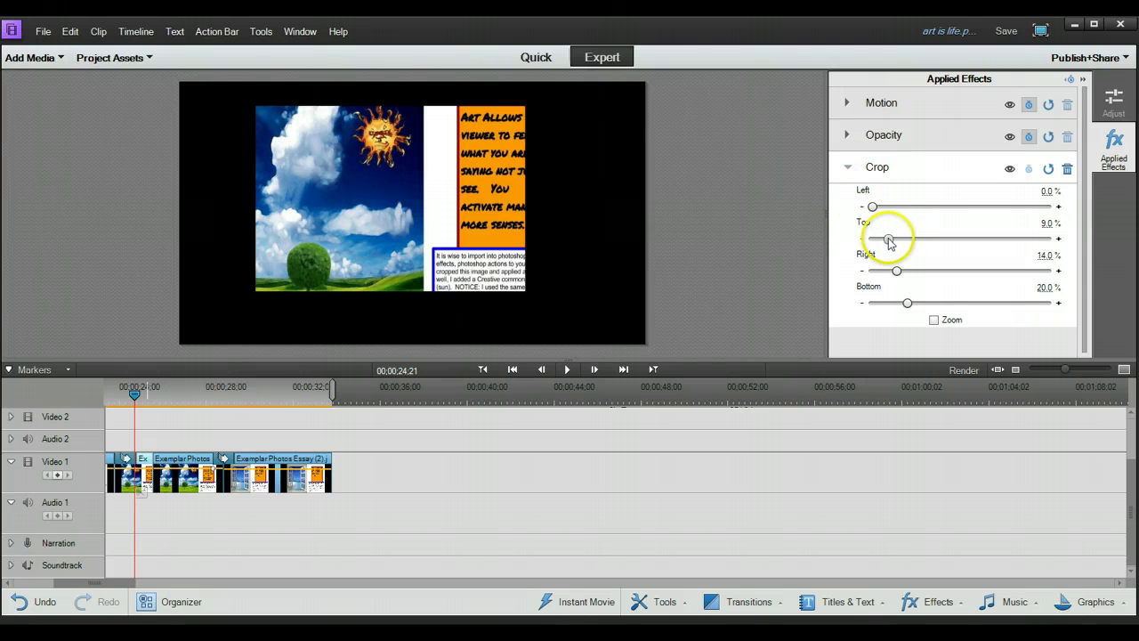
left_click_drag(890, 240, 878, 240)
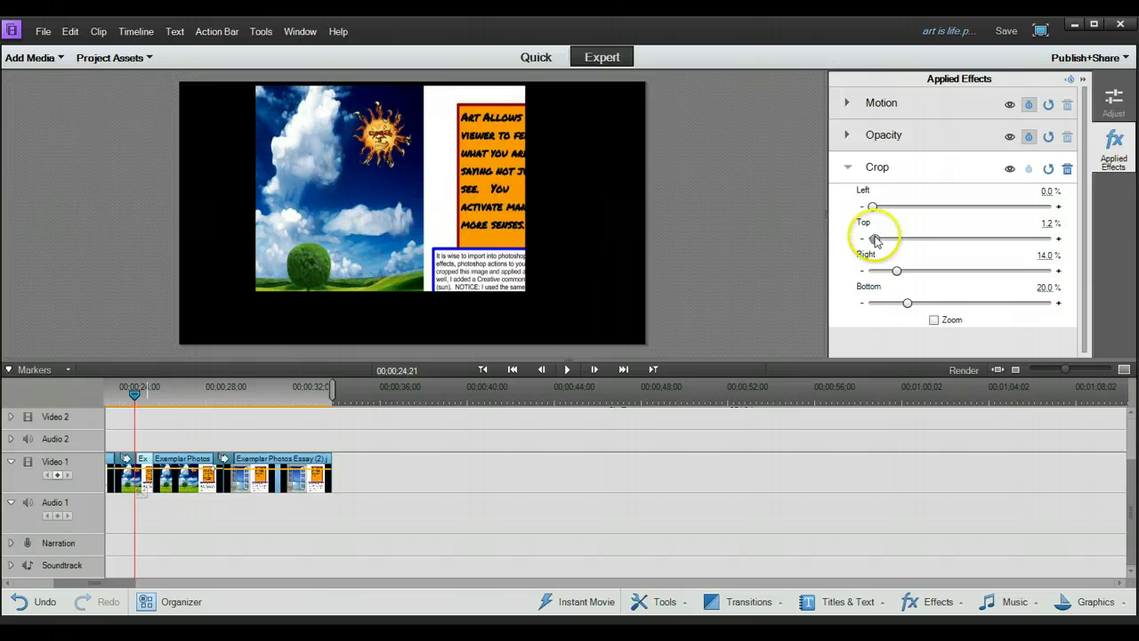
left_click_drag(876, 240, 957, 273)
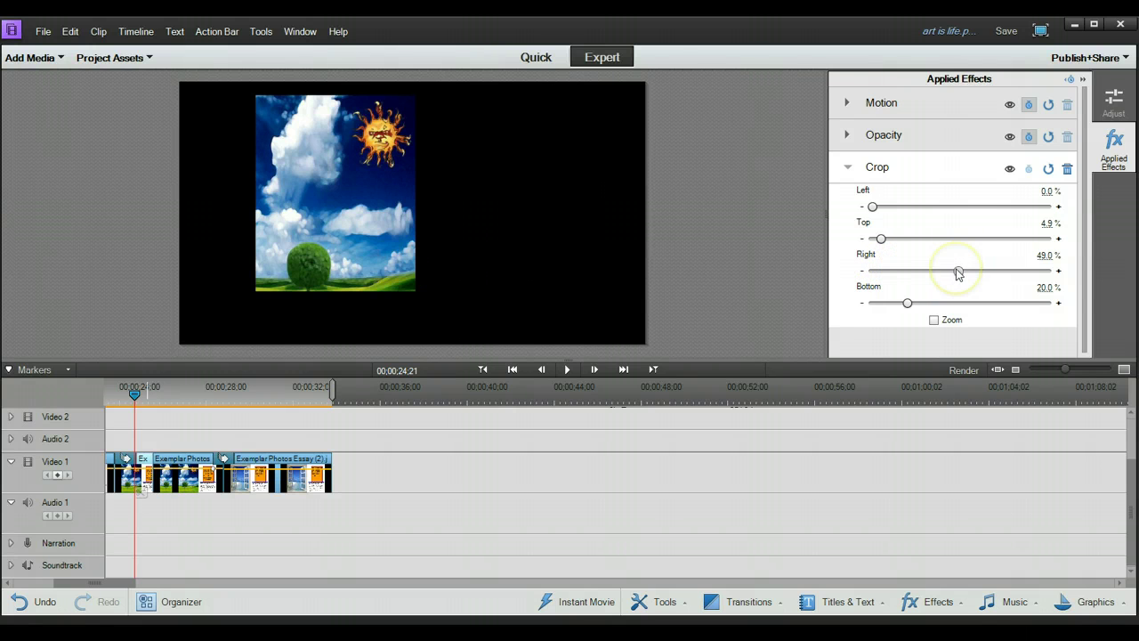
left_click(906, 304)
left_click_drag(911, 307, 868, 313)
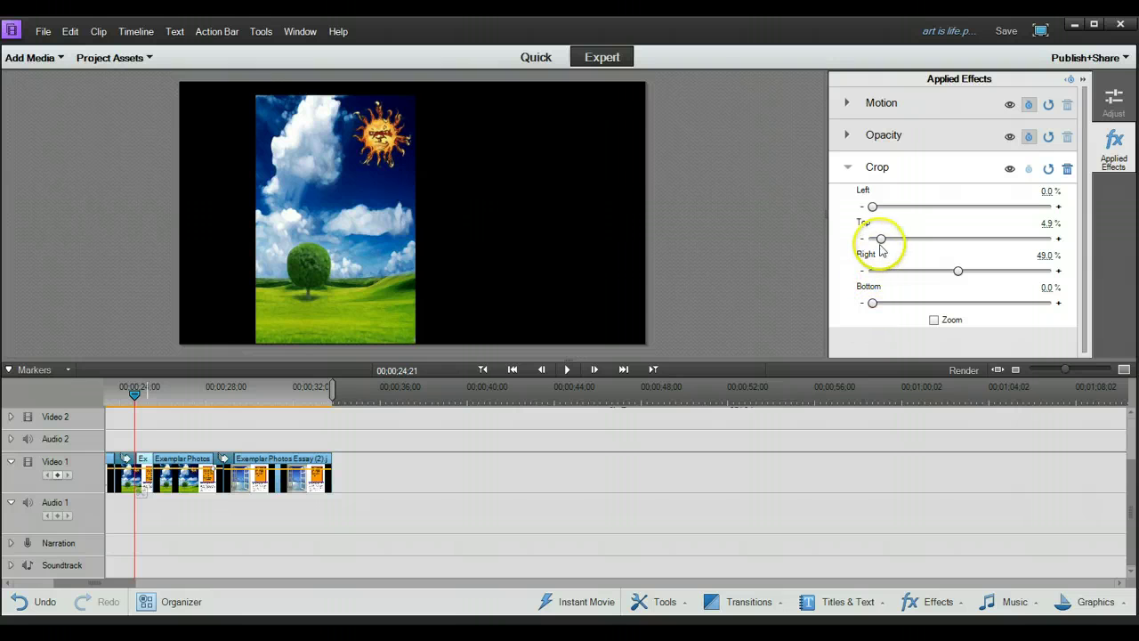
left_click_drag(880, 238, 864, 247)
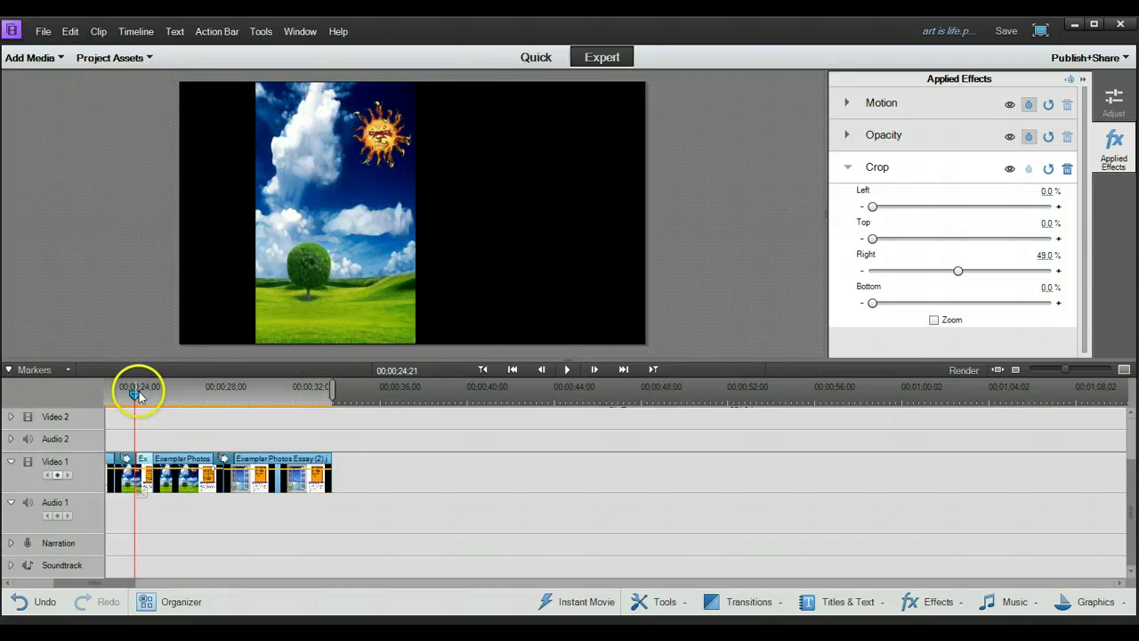
left_click_drag(132, 395, 152, 395)
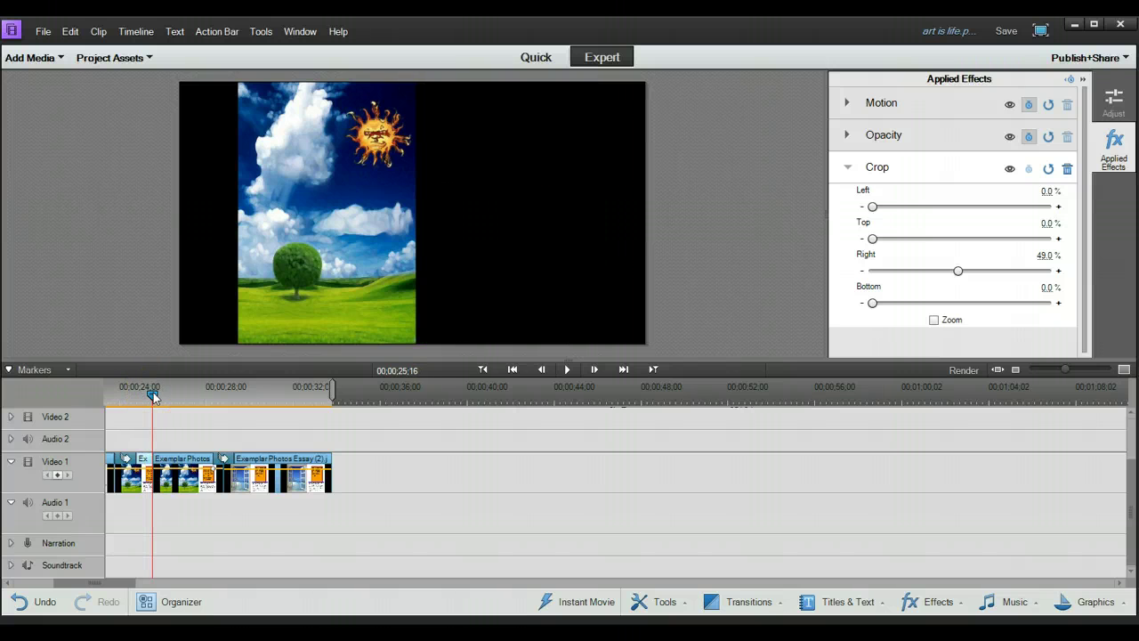
left_click_drag(153, 395, 155, 396)
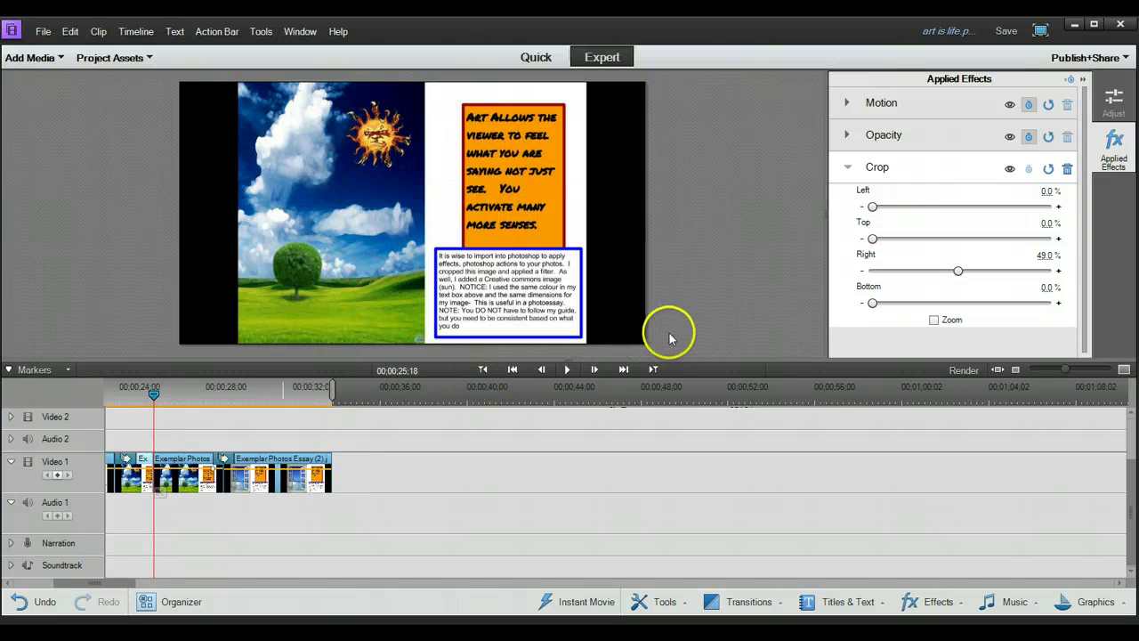
Step: Apply Crop to the second split piece: Left 64.5%, Top 8.2%, Right 6.1%, Bottom 37.6%
left_click(848, 168)
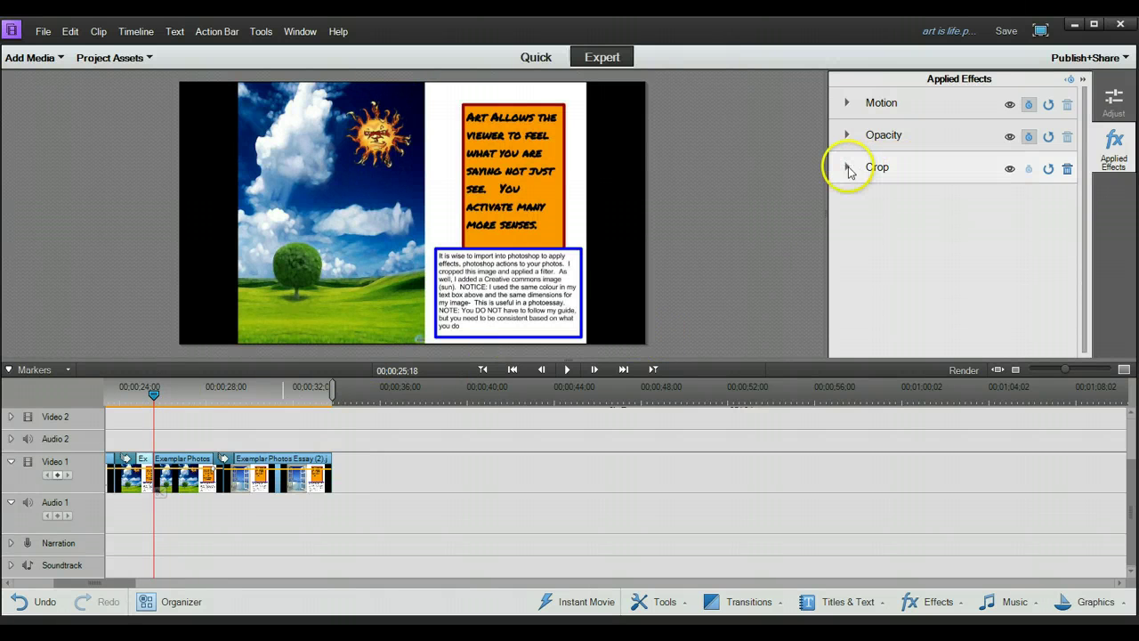
left_click(920, 609)
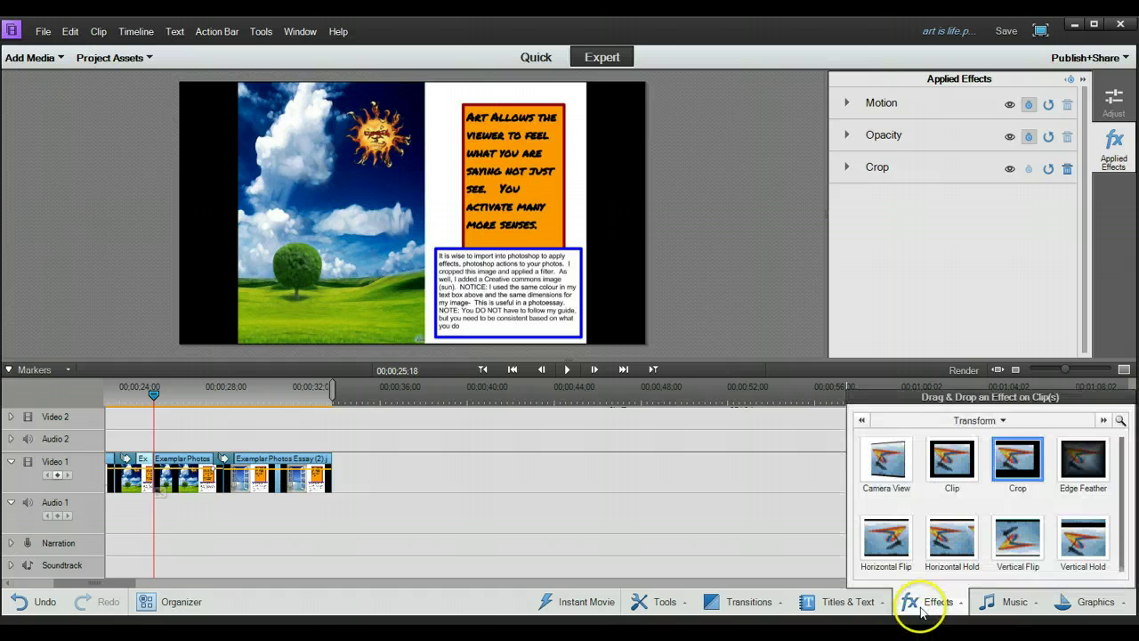
left_click_drag(1026, 478, 211, 470)
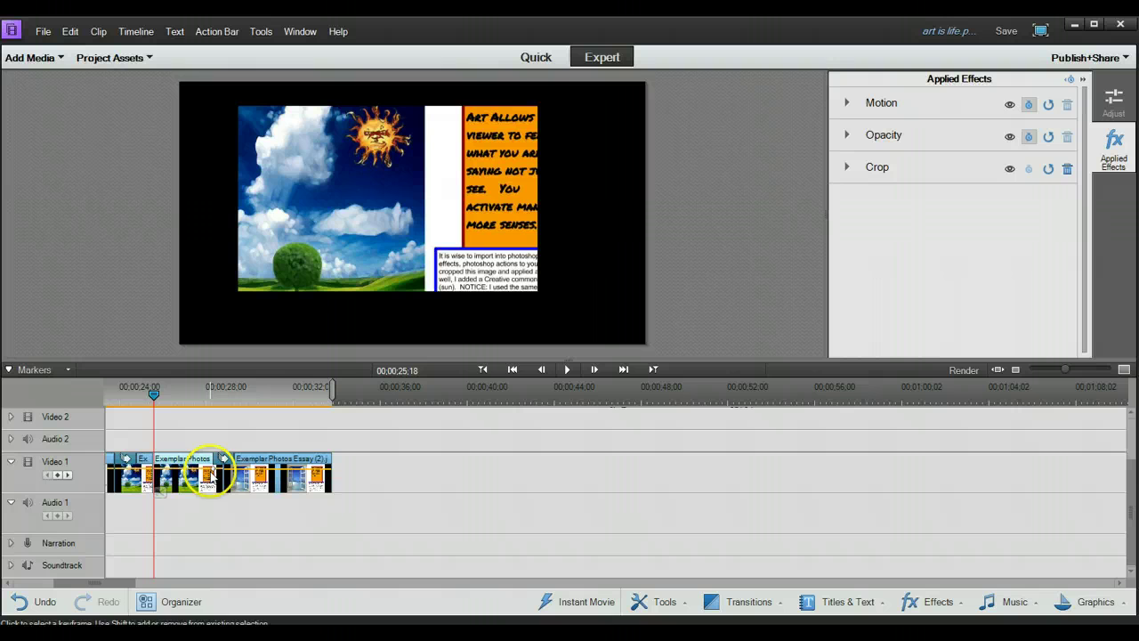
left_click(848, 168)
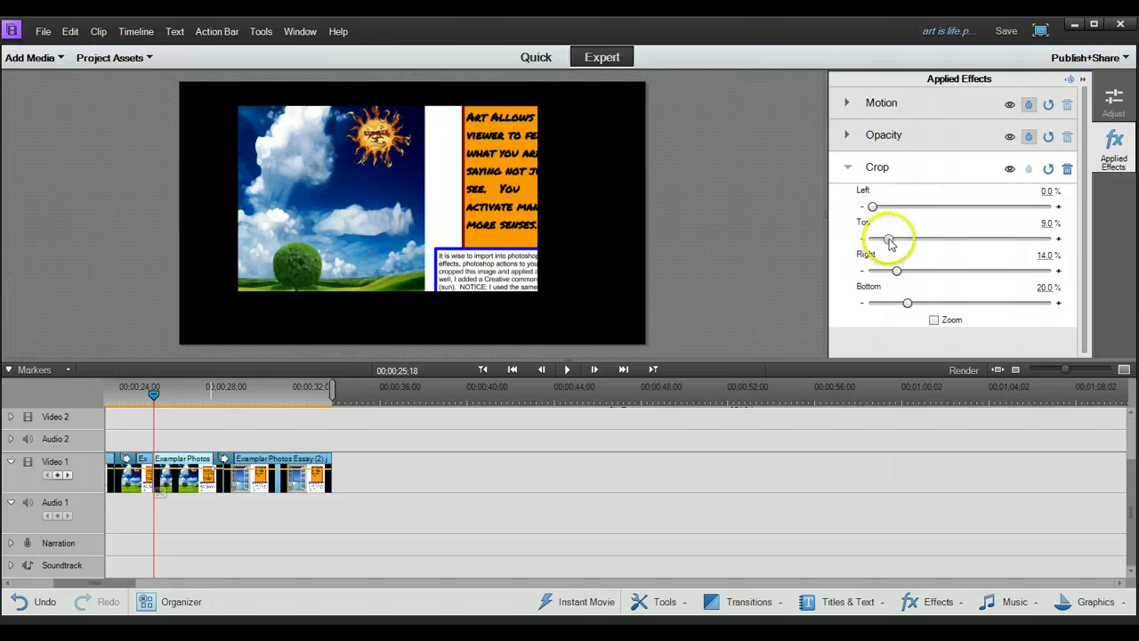
left_click_drag(889, 241, 875, 244)
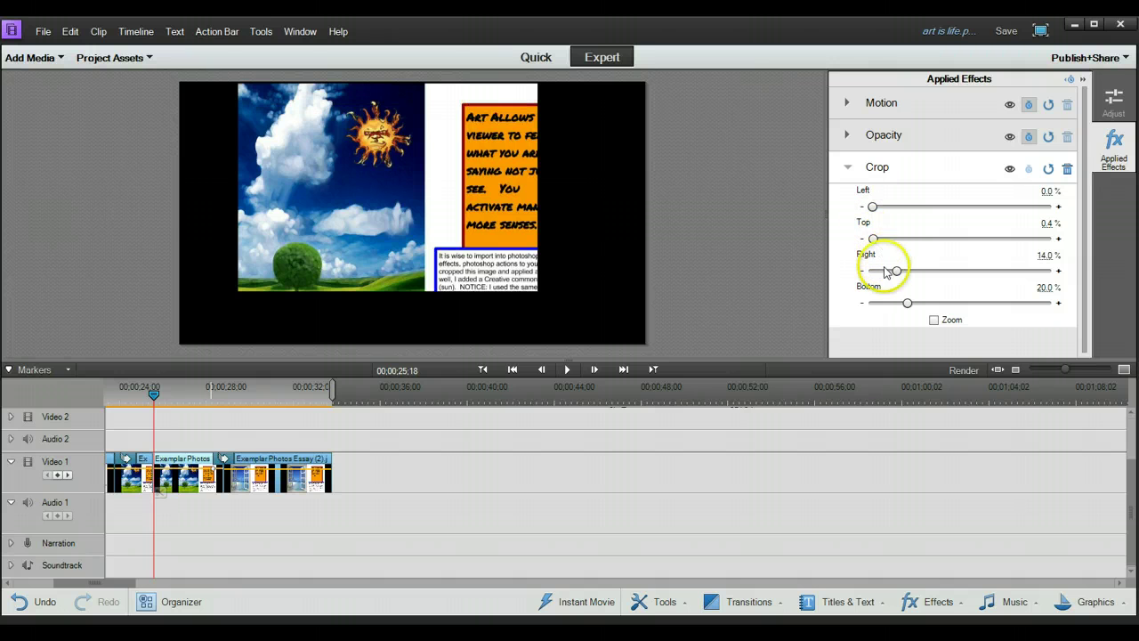
left_click_drag(906, 303, 940, 305)
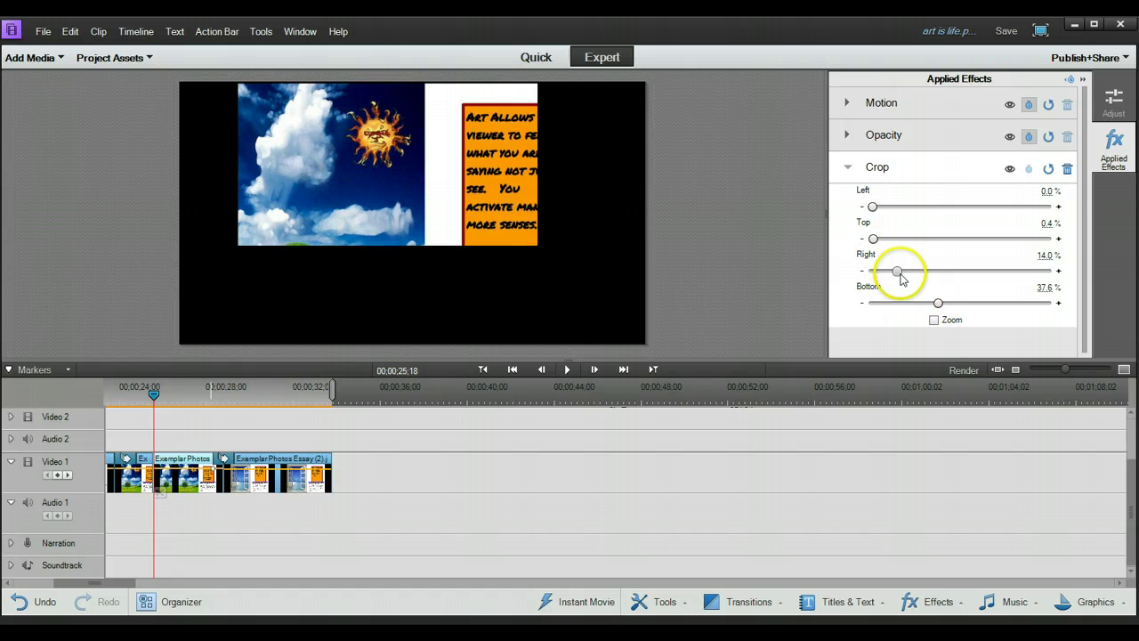
left_click_drag(900, 274, 884, 272)
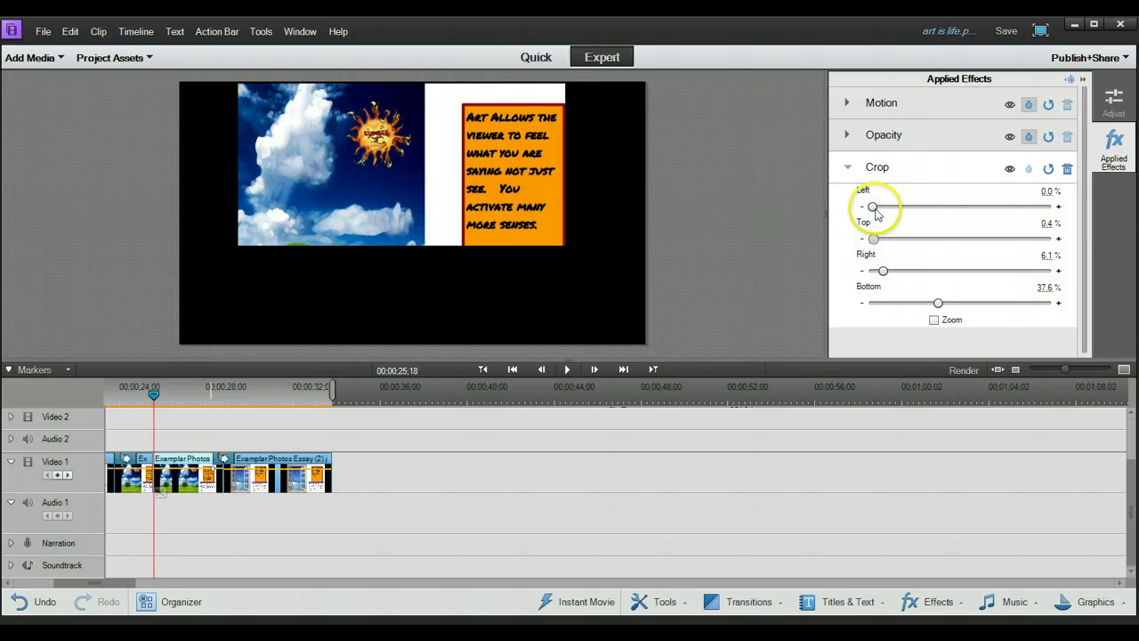
left_click_drag(877, 212, 985, 208)
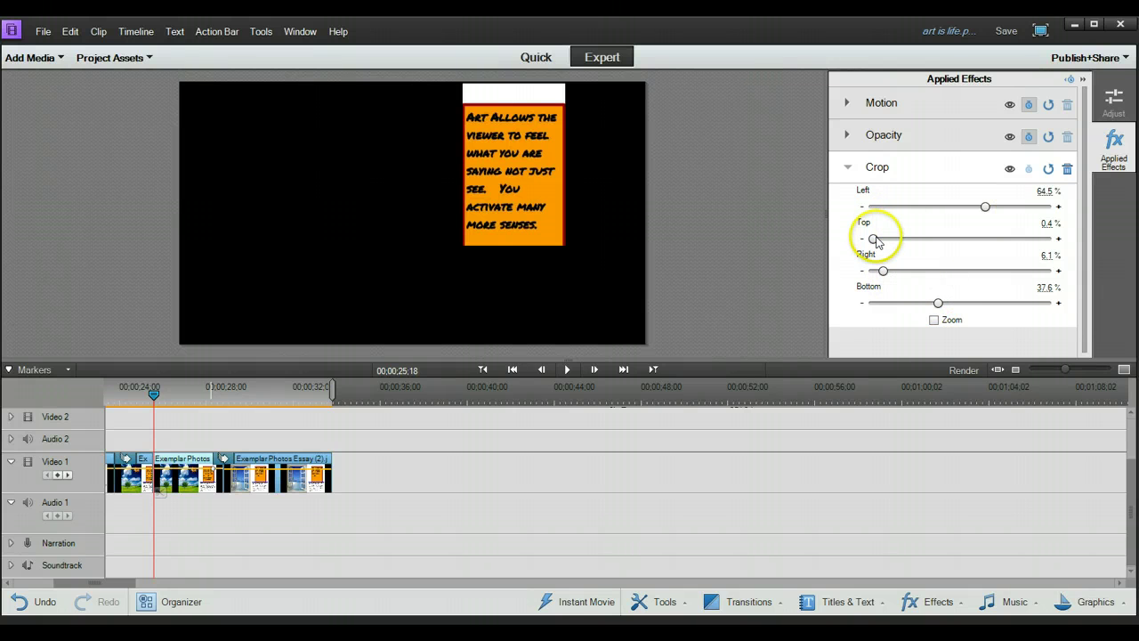
left_click_drag(874, 239, 885, 240)
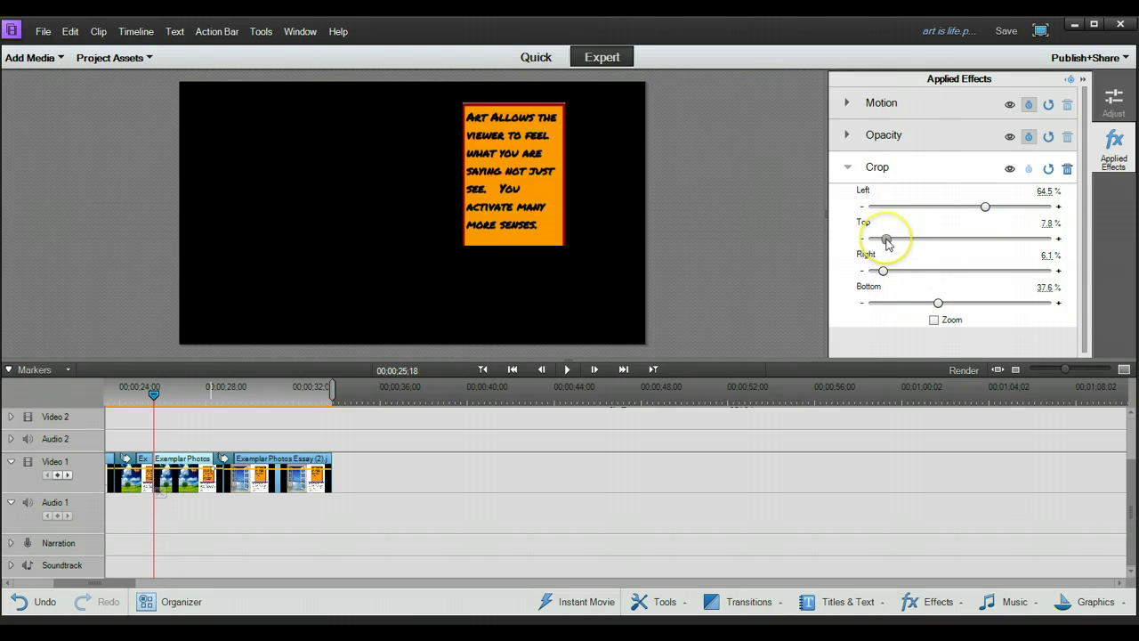
left_click_drag(886, 242, 888, 247)
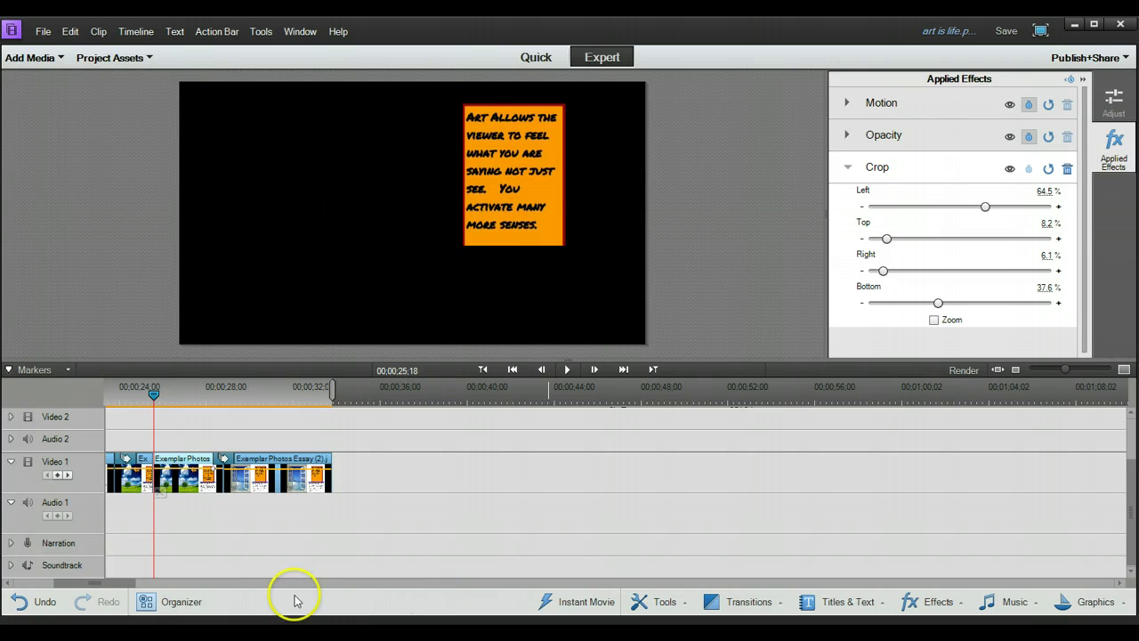
left_click_drag(155, 392, 206, 399)
left_click(218, 472)
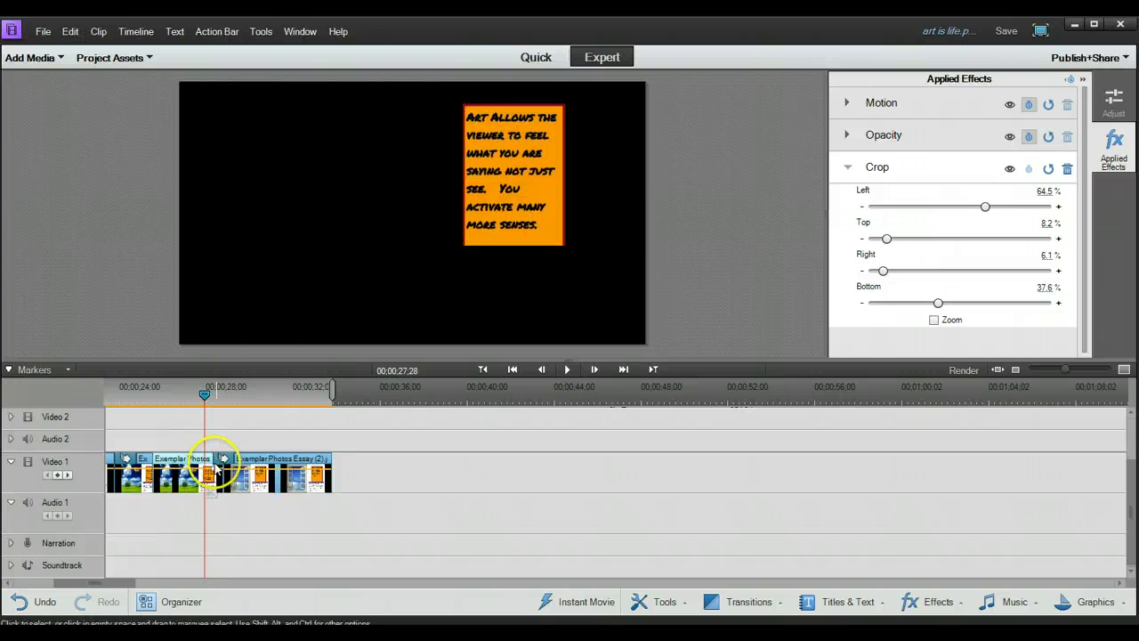